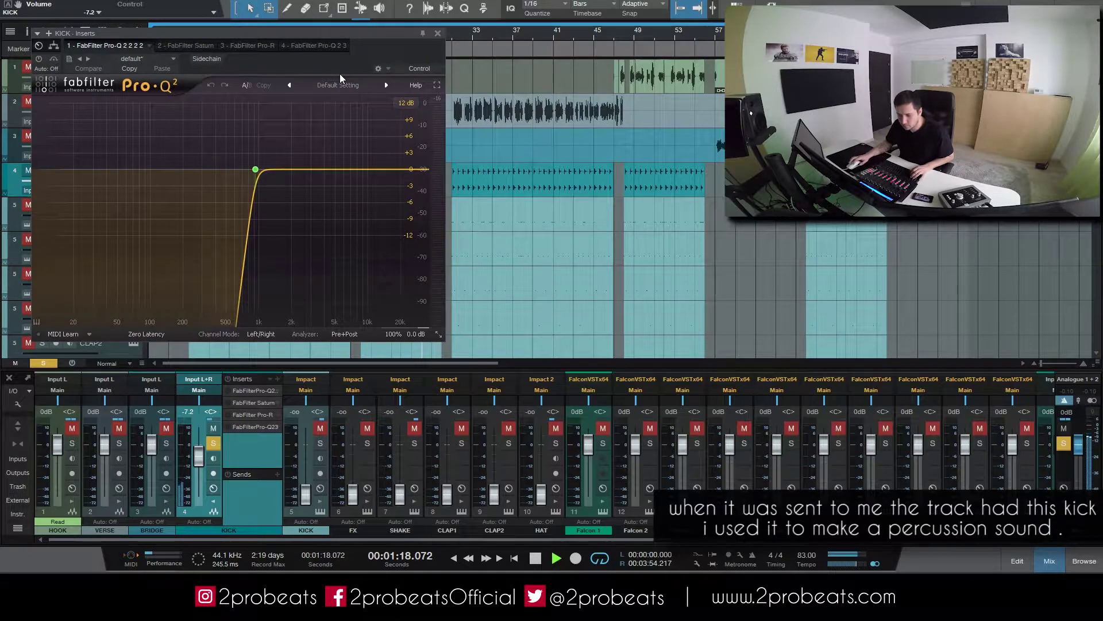
# Enable the first Pro-Q 2 and the Saturn insert on the KICK audio channel
pyautogui.click(39, 58)
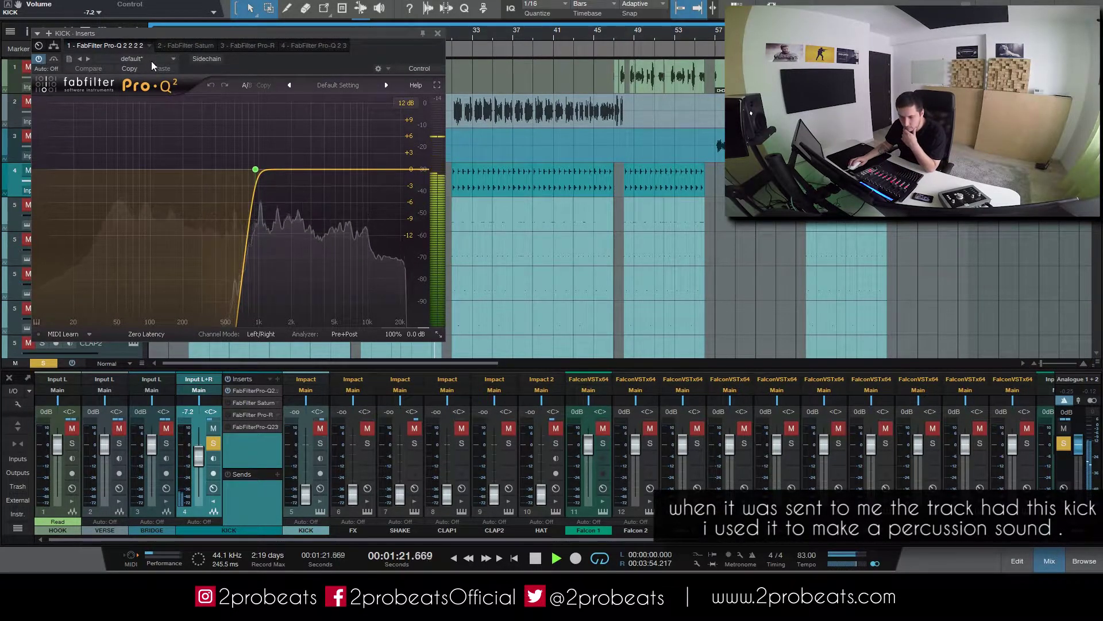
pyautogui.click(183, 45)
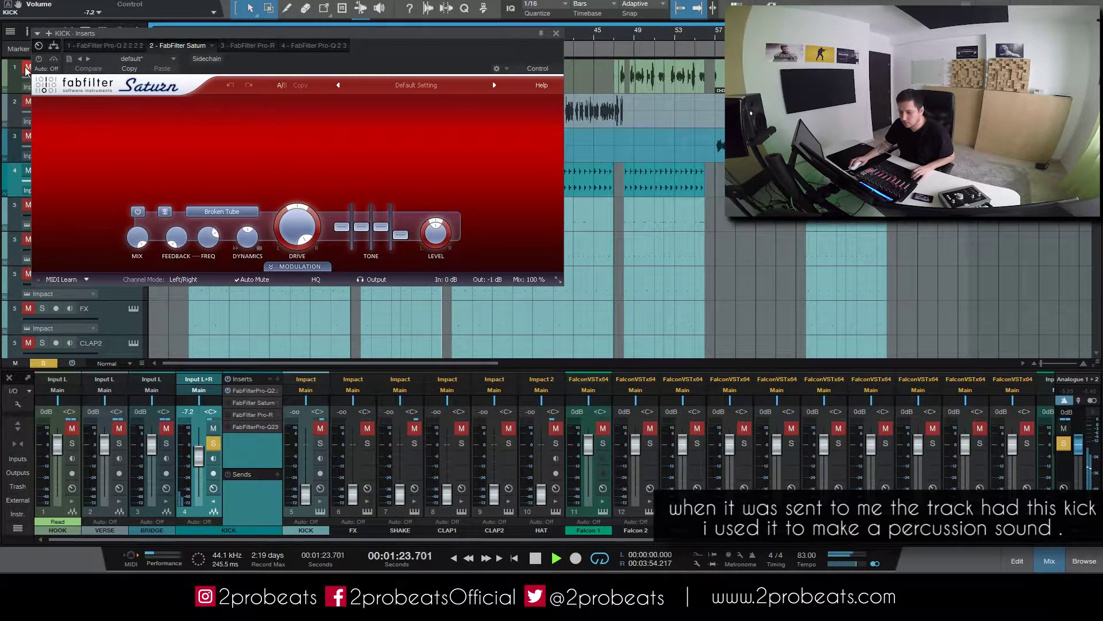
pyautogui.click(557, 280)
pyautogui.click(575, 291)
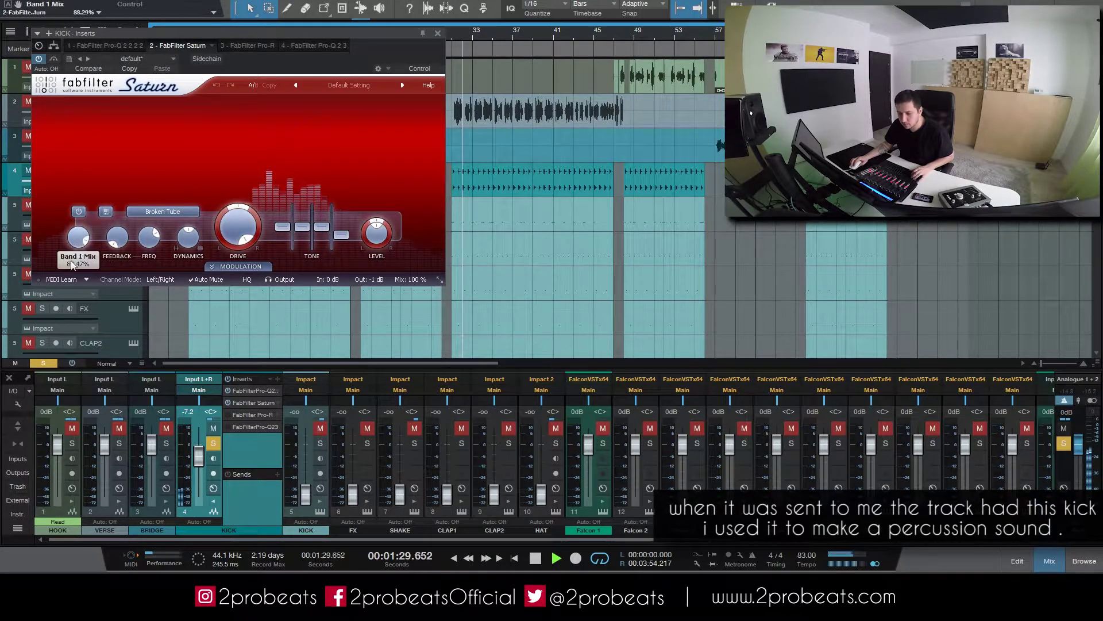
# Set Saturn's Band 1 mix to 100%, dynamics to 0.081 and presence to -10.67 dB
pyautogui.moveTo(59, 350); pyautogui.dragTo(69, 244)
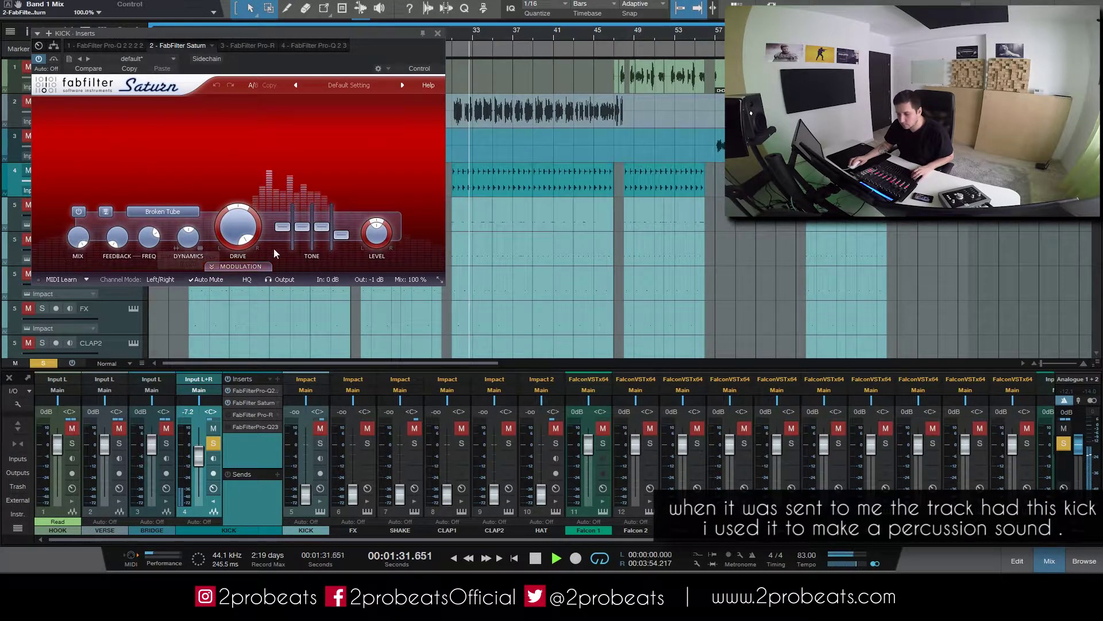
pyautogui.moveTo(189, 238); pyautogui.dragTo(184, 268)
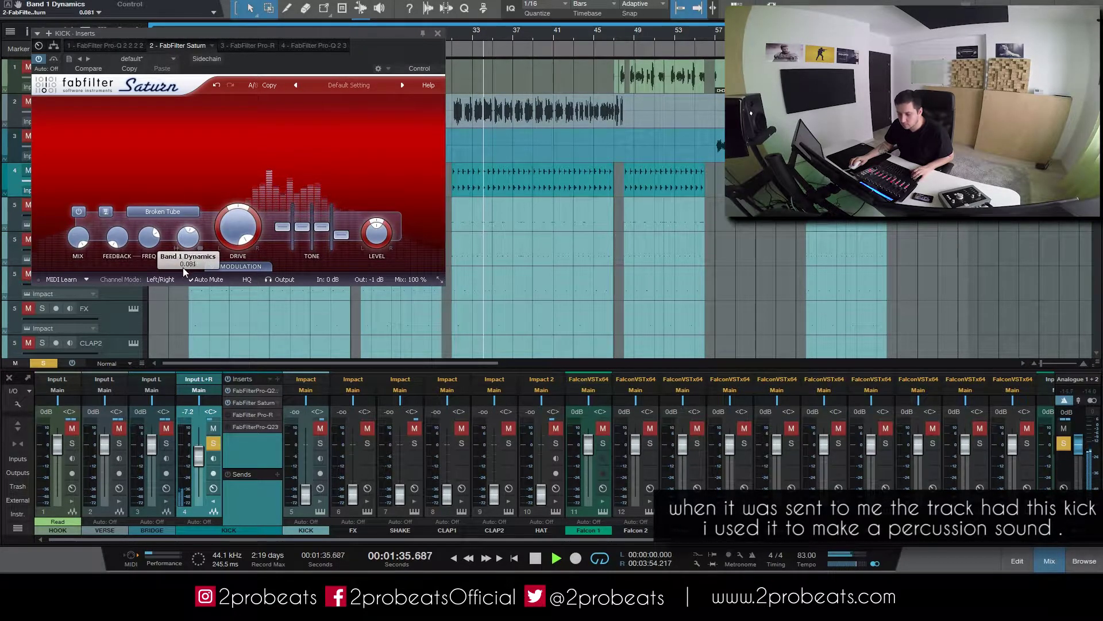
pyautogui.moveTo(340, 235); pyautogui.dragTo(340, 246)
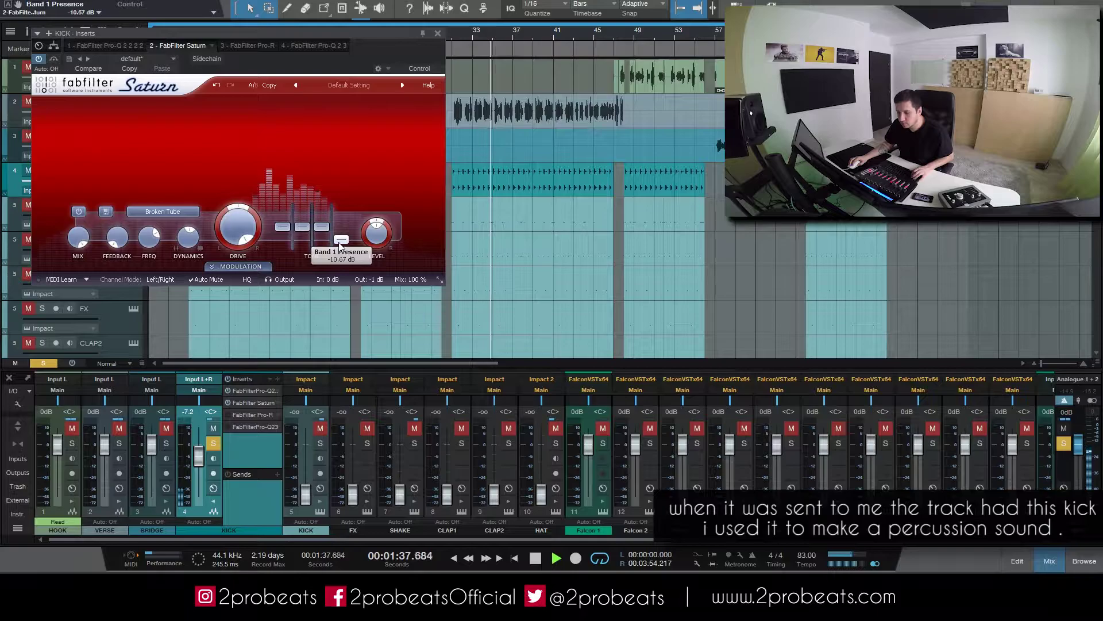
# Enable the KICK channel's Pro-R reverb with a 19.49% mix and its last Pro-Q 2 insert, and close the insert window
pyautogui.click(248, 45)
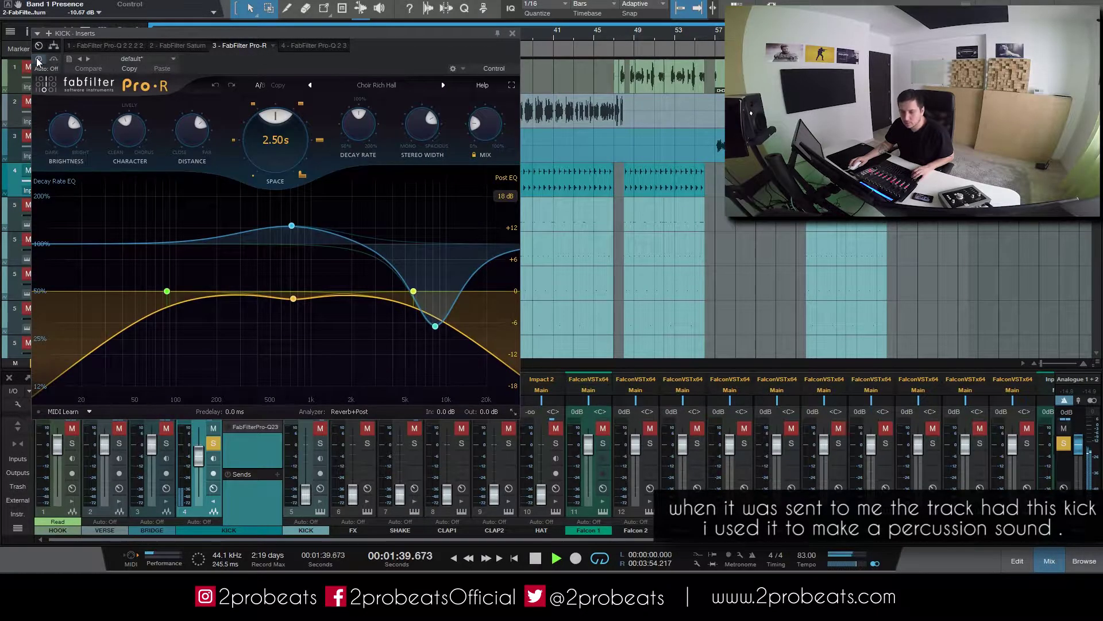
pyautogui.moveTo(486, 123); pyautogui.dragTo(496, 96)
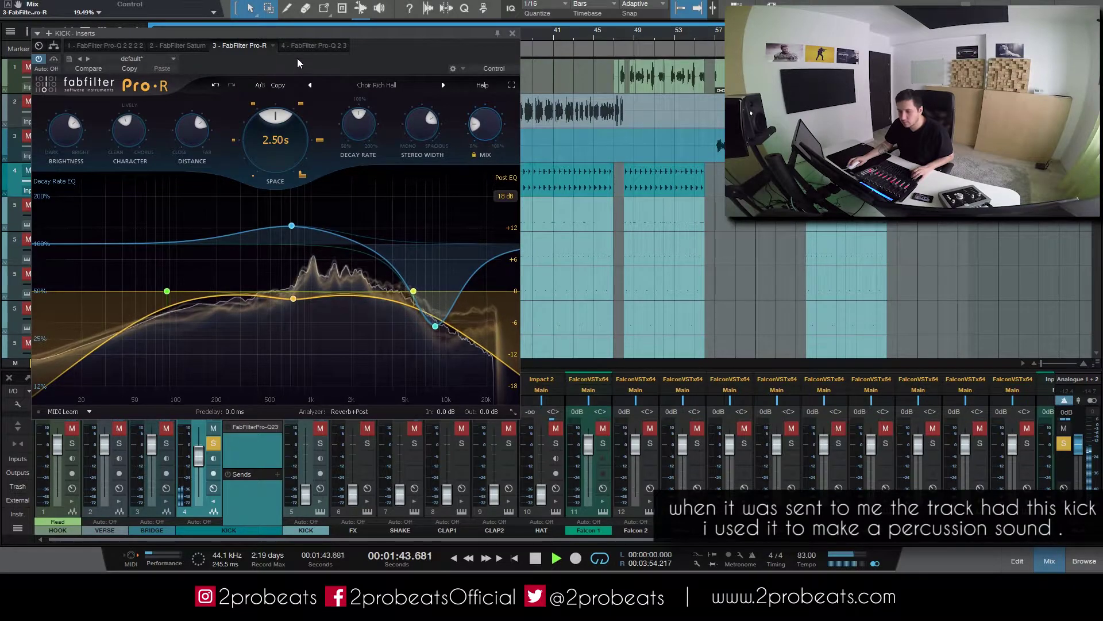
pyautogui.click(307, 45)
pyautogui.click(39, 58)
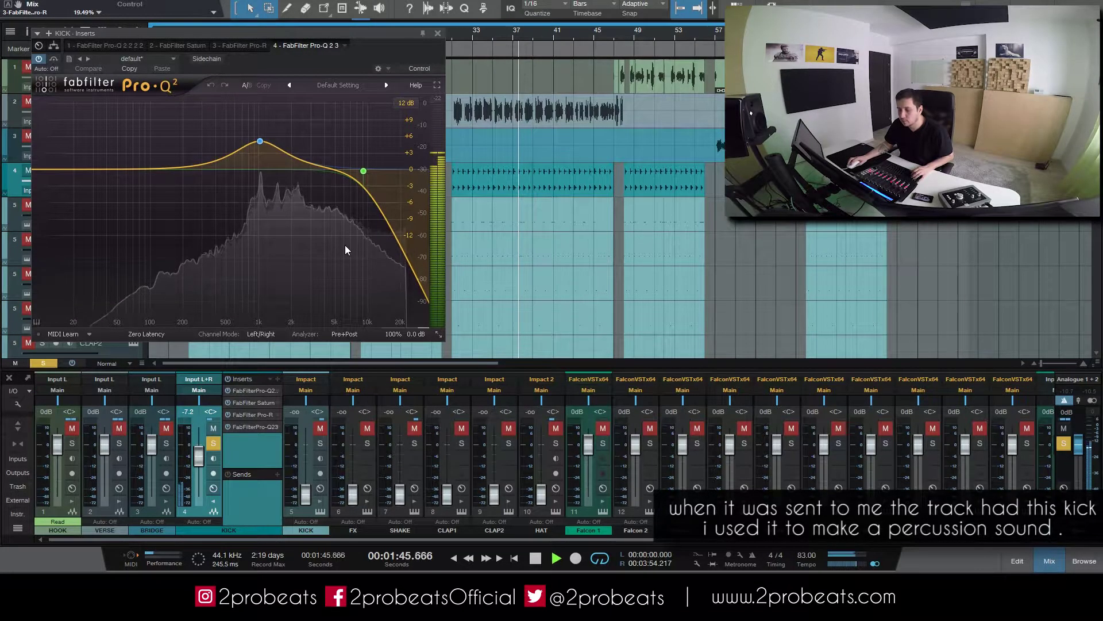
pyautogui.click(438, 33)
# Restart playback from bar 21 and set the KICK audio track's volume to -7.4 dB
pyautogui.press('space')
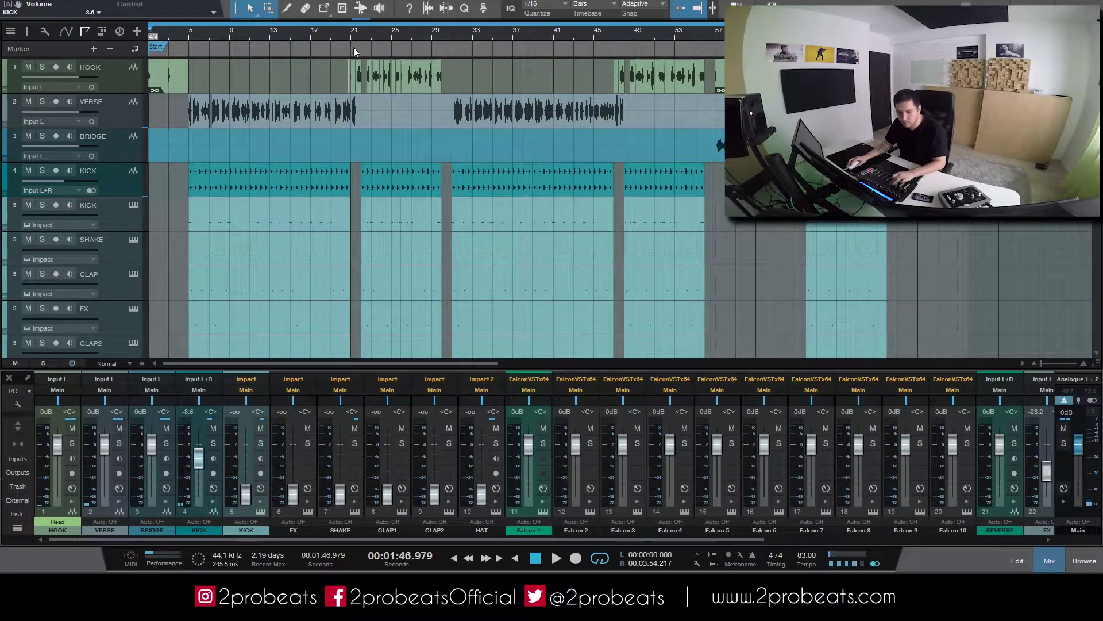
pyautogui.click(350, 32)
pyautogui.press('space')
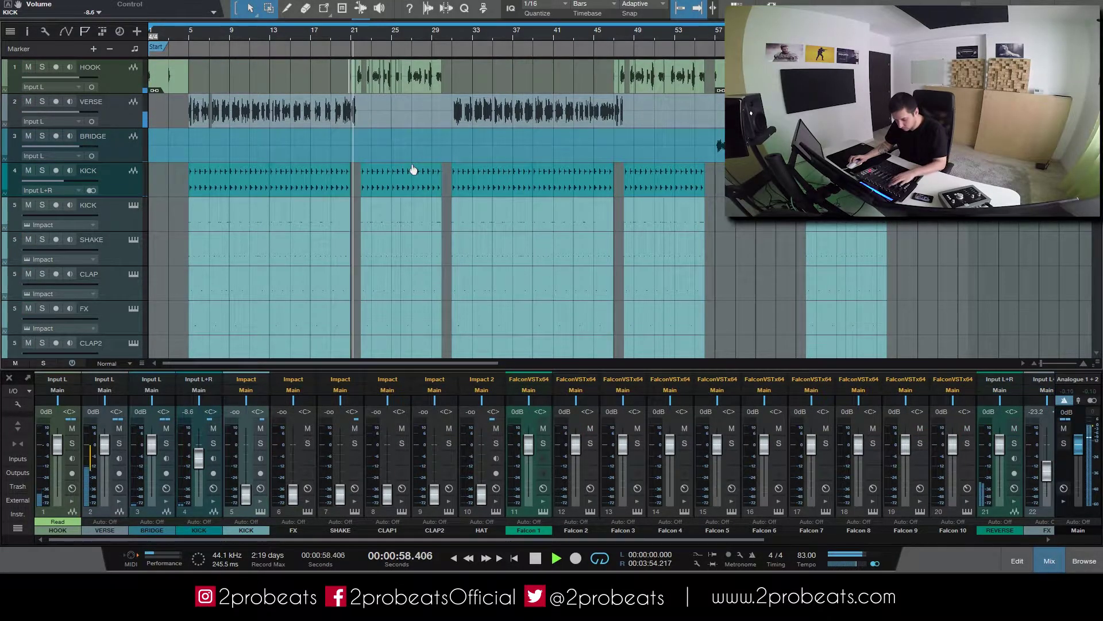
pyautogui.click(413, 169)
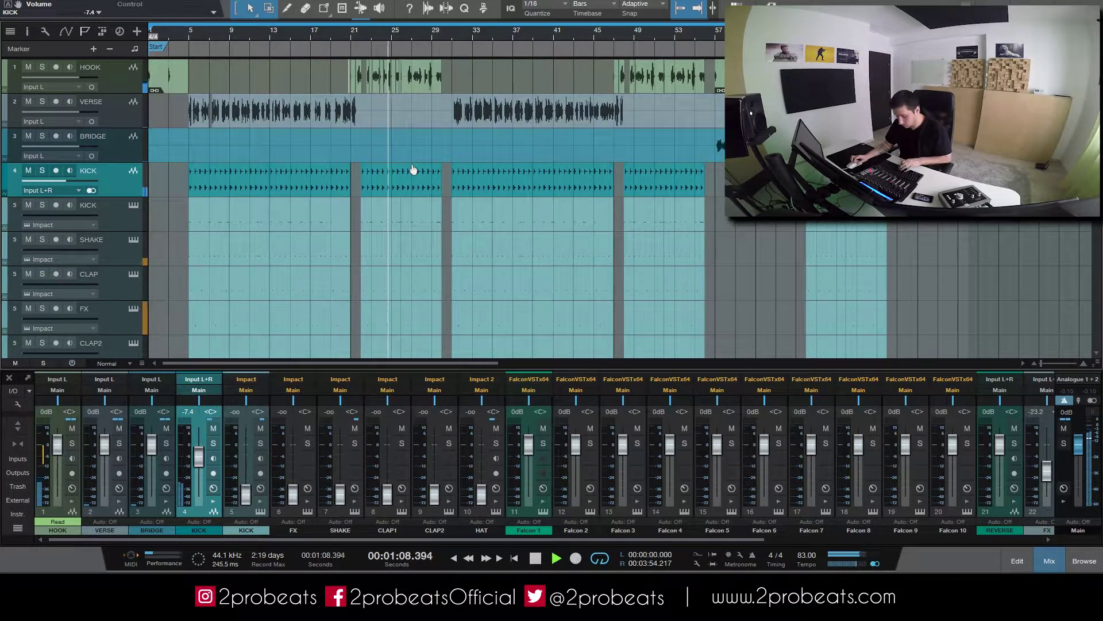
pyautogui.press('Down')
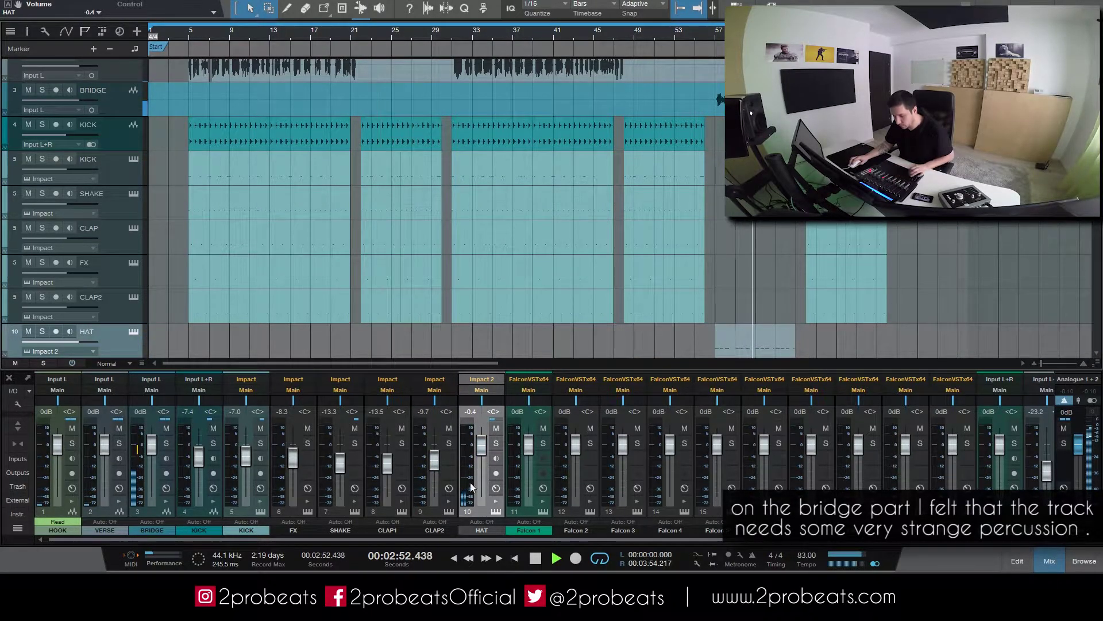
# Show the HAT channel's inserts in the mixer and solo the channel
pyautogui.click(497, 500)
pyautogui.press('s')
pyautogui.moveTo(542, 430); pyautogui.dragTo(540, 475)
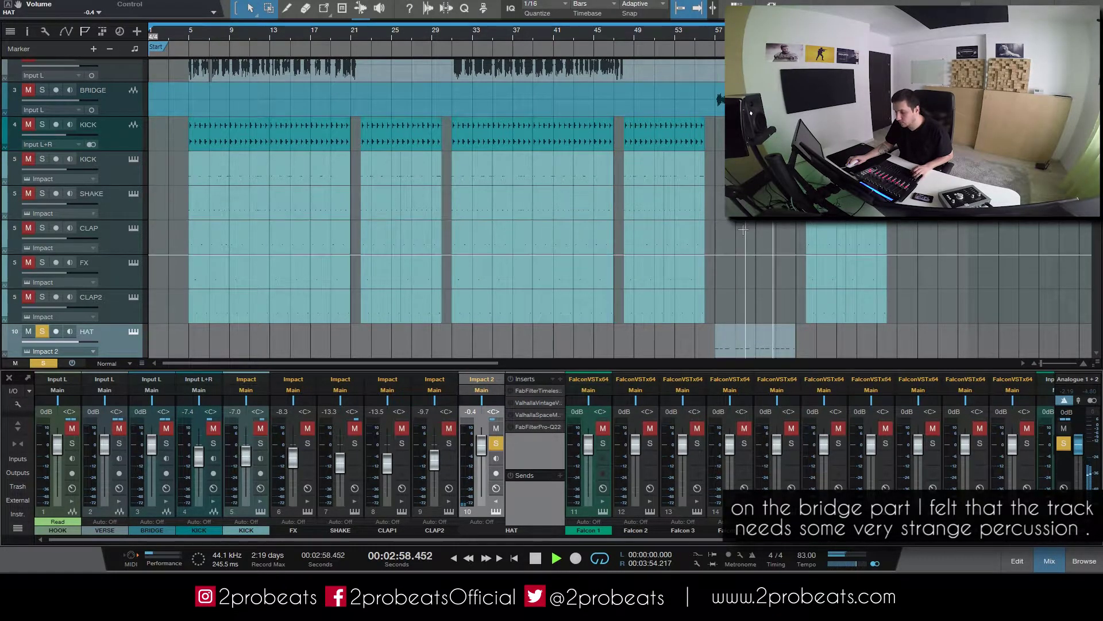
# Set the loop range to the HAT clip in the bridge
pyautogui.scroll(-1, 743, 229)
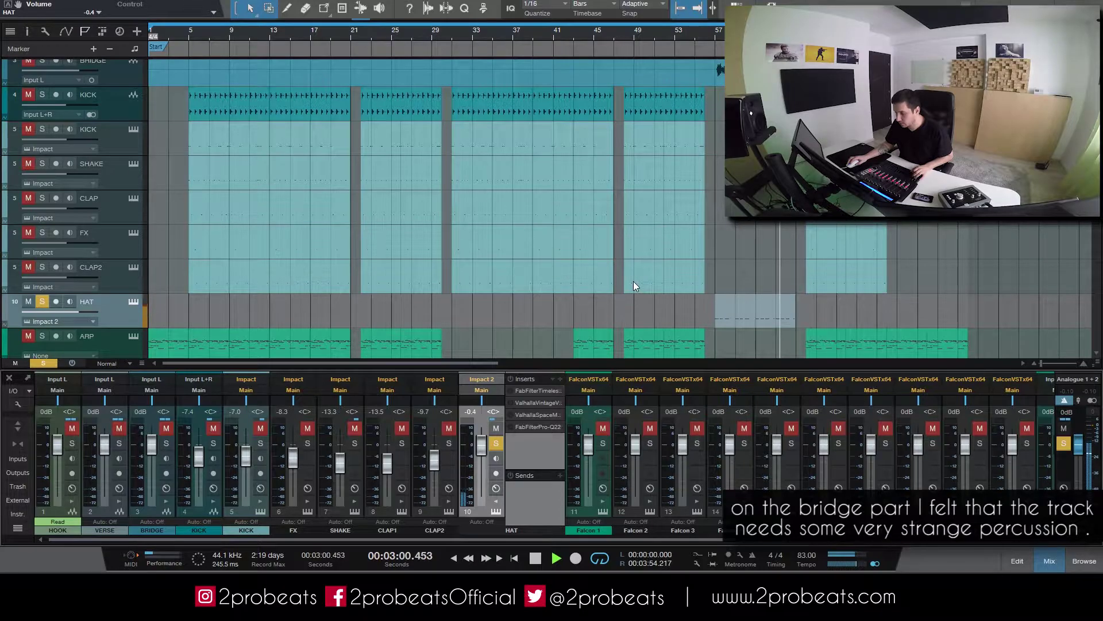
pyautogui.click(743, 326)
pyautogui.press('p')
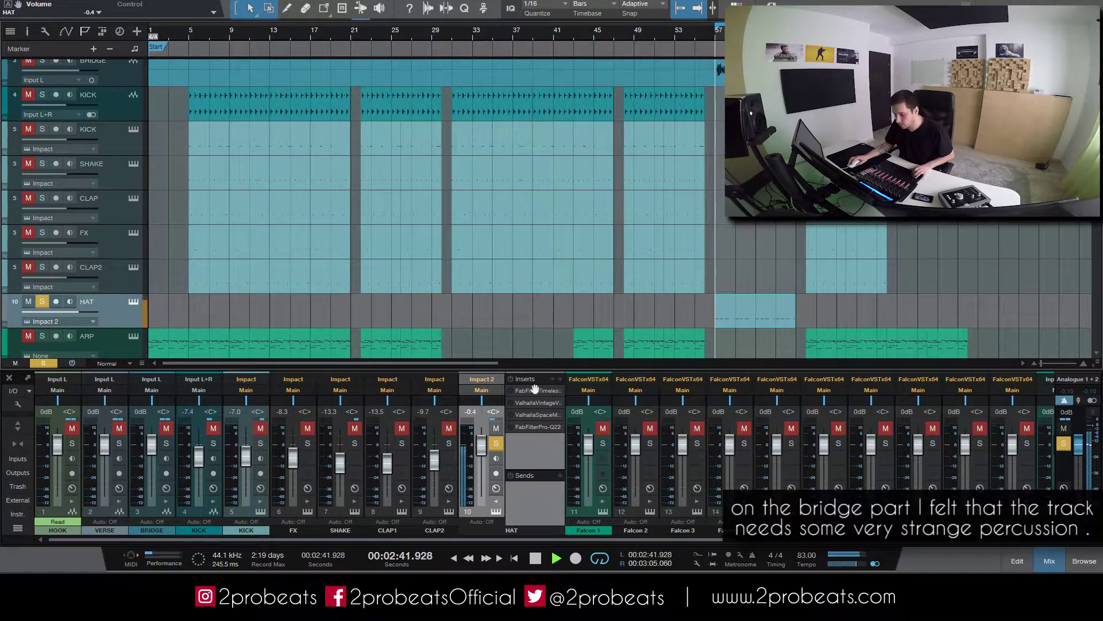
# Enable the HAT channel's Timeless 2, VintageVerb, SpaceModulator and Pro-Q 2 inserts while it plays
pyautogui.click(533, 390)
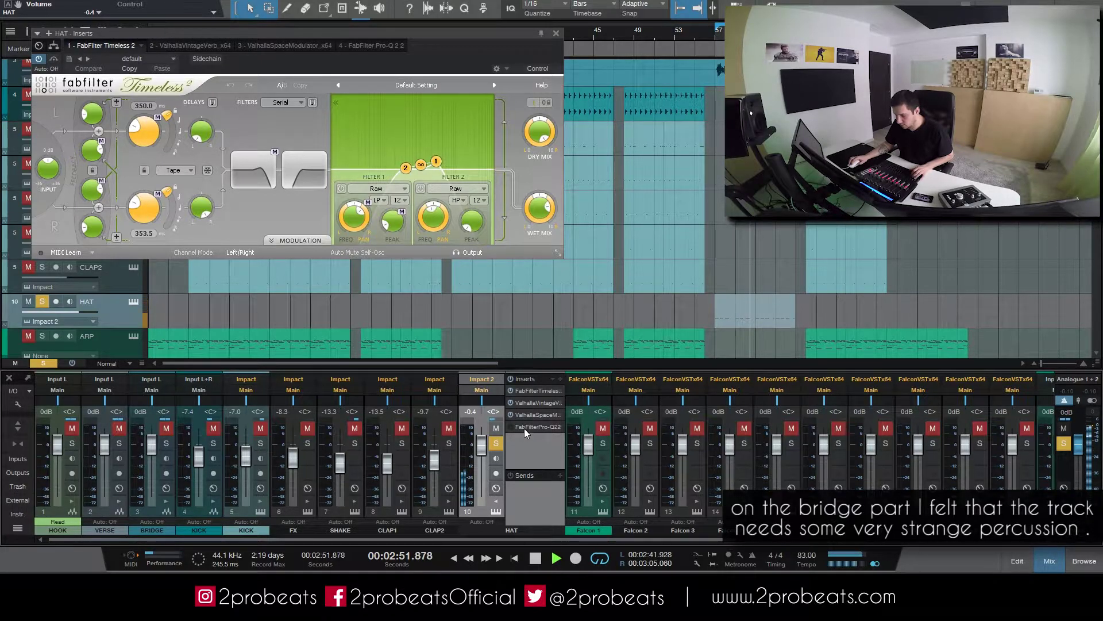
pyautogui.click(532, 415)
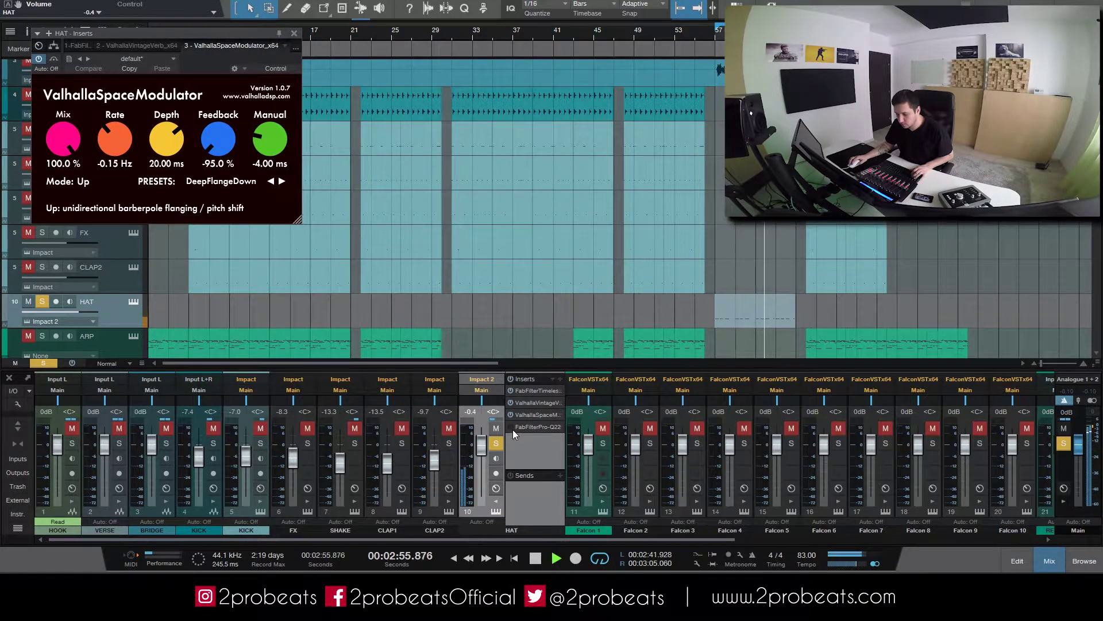
pyautogui.click(530, 427)
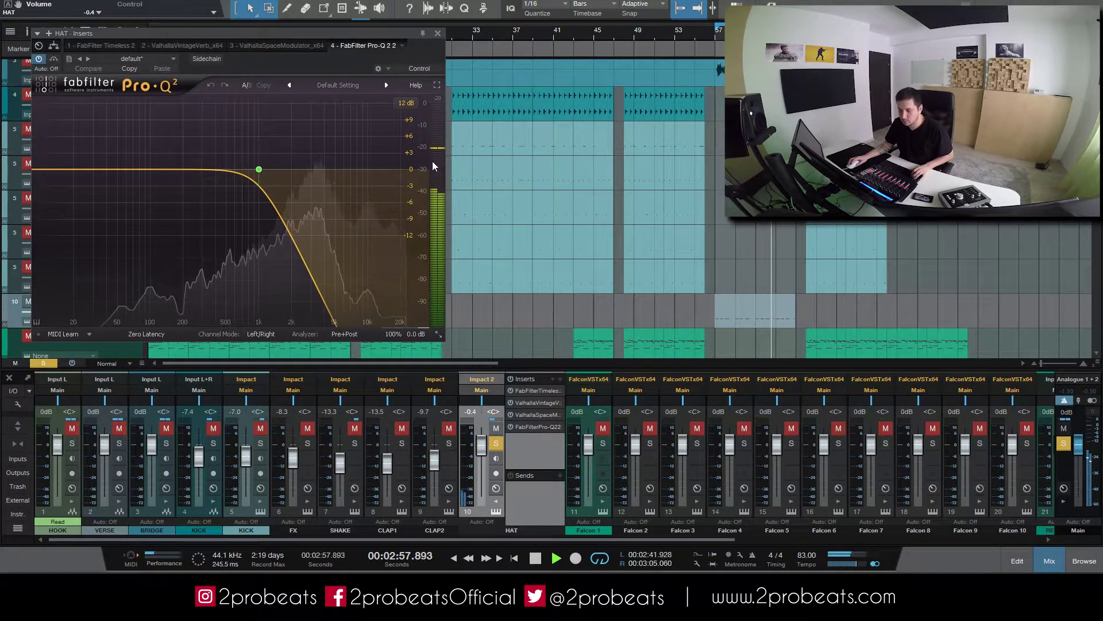
pyautogui.click(438, 32)
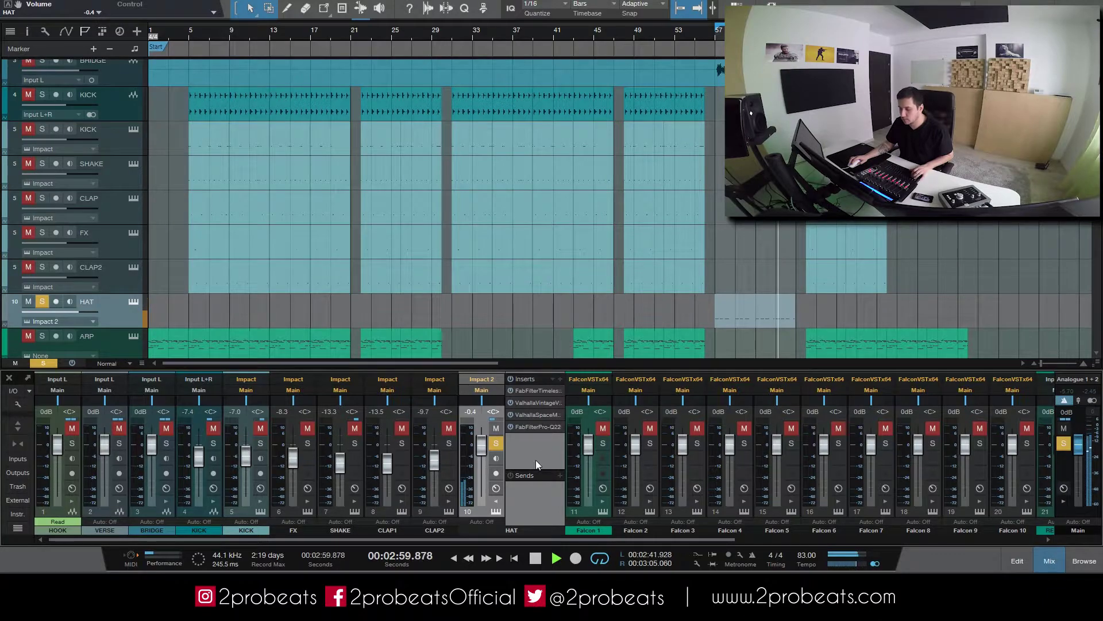
# Unsolo the HAT channel and set its volume to -0.7 dB
pyautogui.click(496, 443)
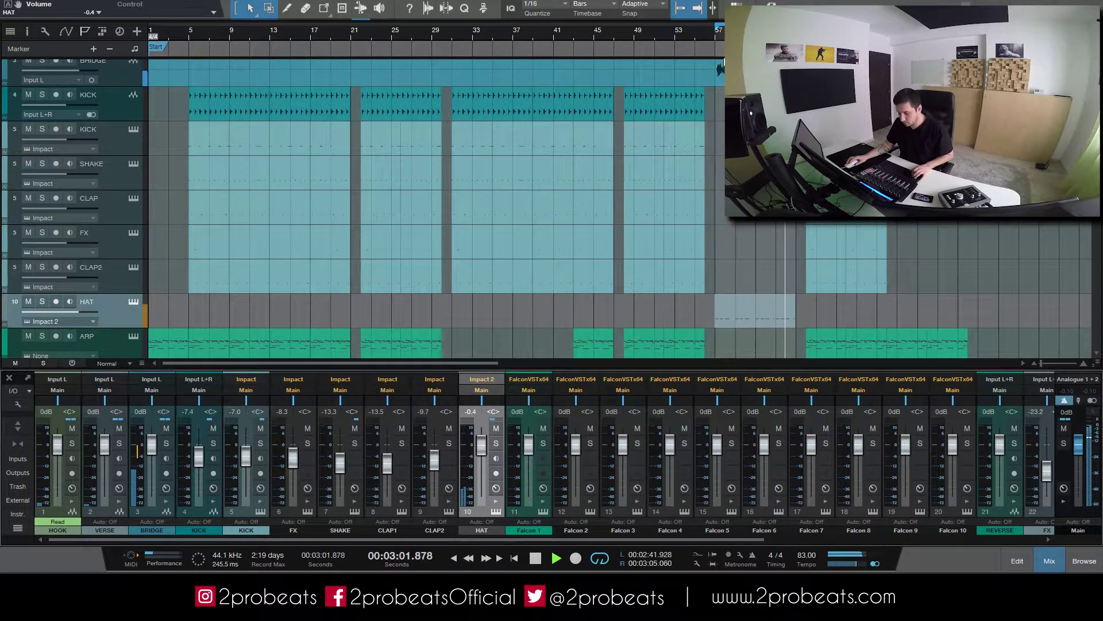
pyautogui.moveTo(481, 444); pyautogui.dragTo(481, 446)
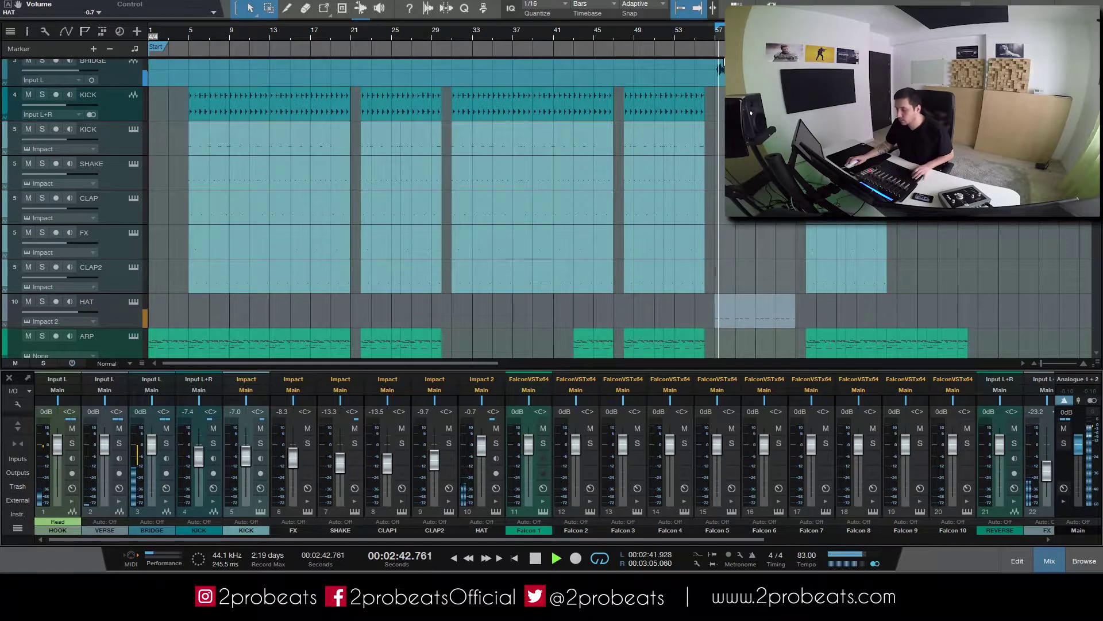
# Assign FalconVSTx64 as the instrument of the ARP track
pyautogui.scroll(-2, 118, 250)
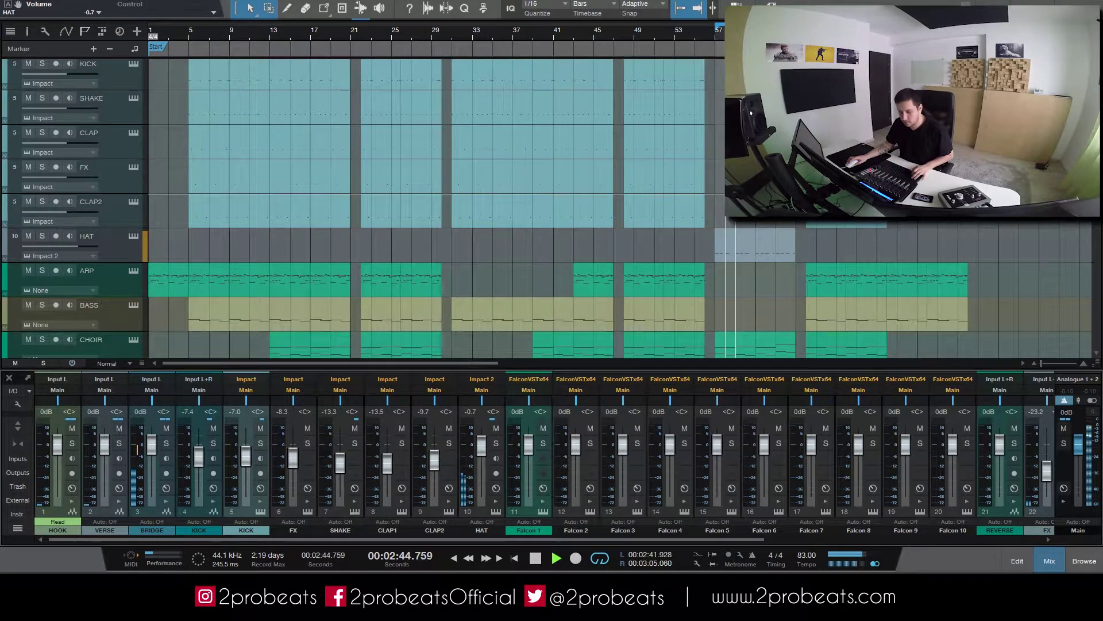
pyautogui.click(119, 251)
pyautogui.press('space')
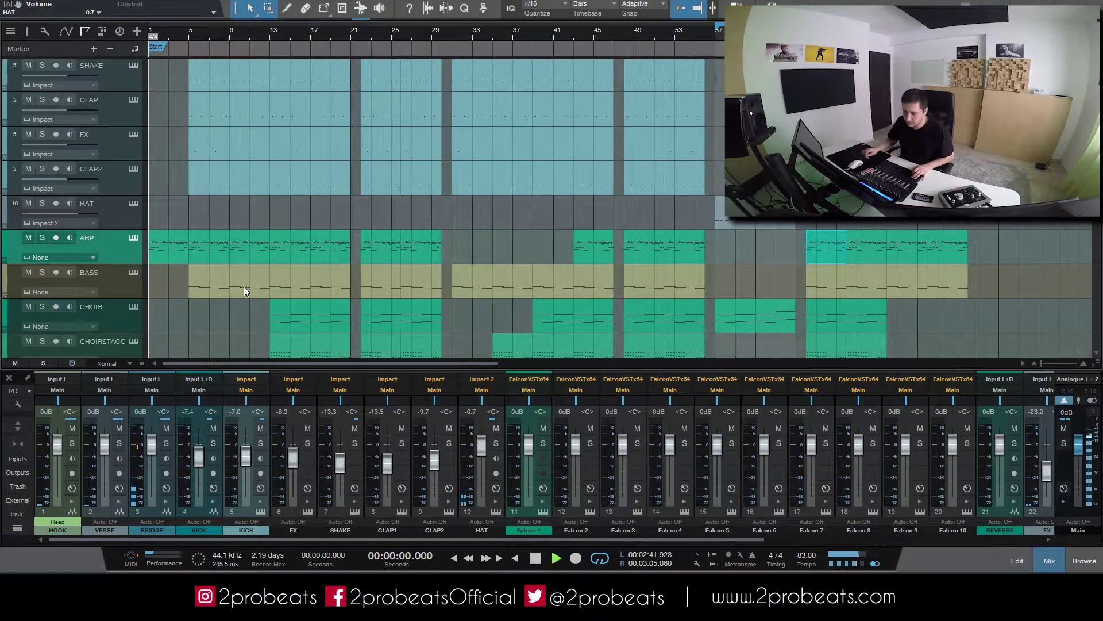
pyautogui.click(70, 257)
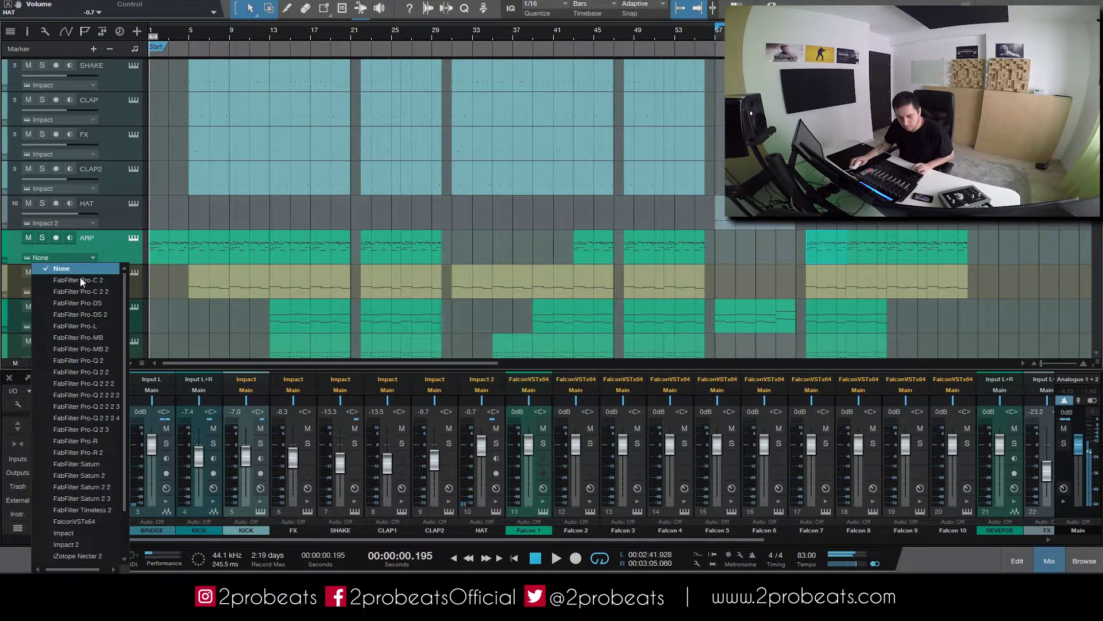
pyautogui.click(92, 525)
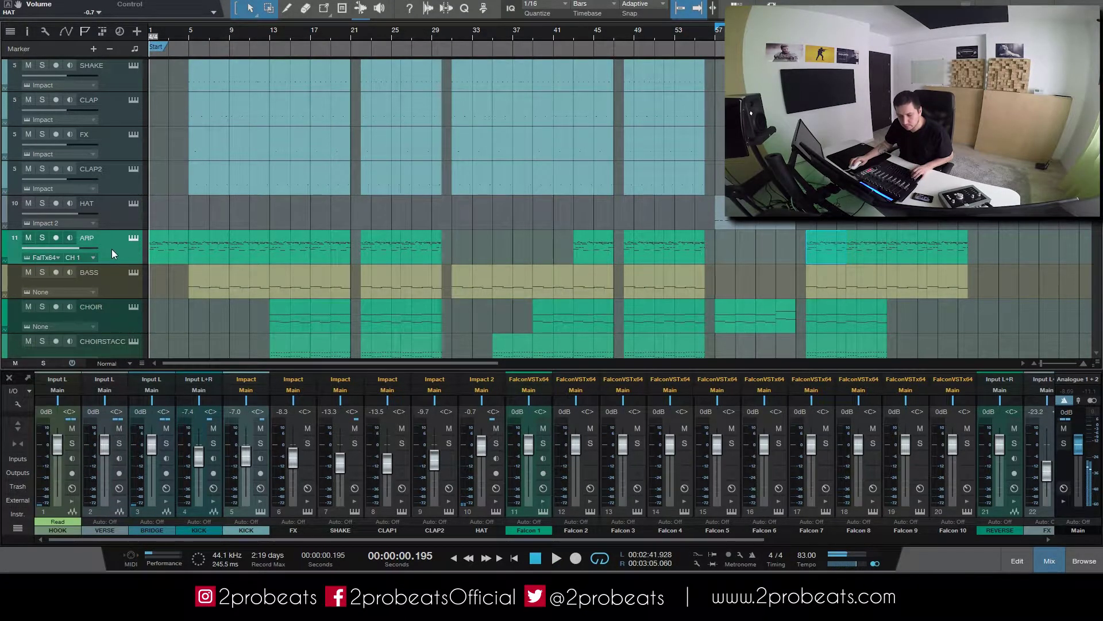
# Open the ARP track's Falcon and load Ghetto Cloud 1.2 from the Falcon Factory Animated 1.1 presets
pyautogui.click(133, 237)
pyautogui.click(642, 215)
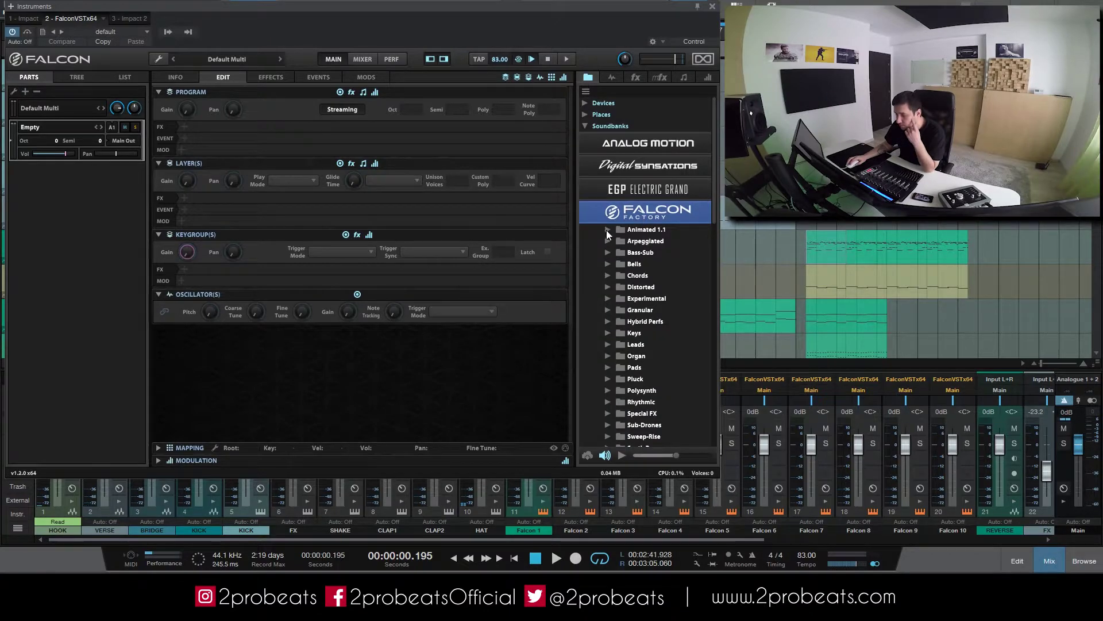
pyautogui.click(608, 229)
pyautogui.doubleClick(666, 253)
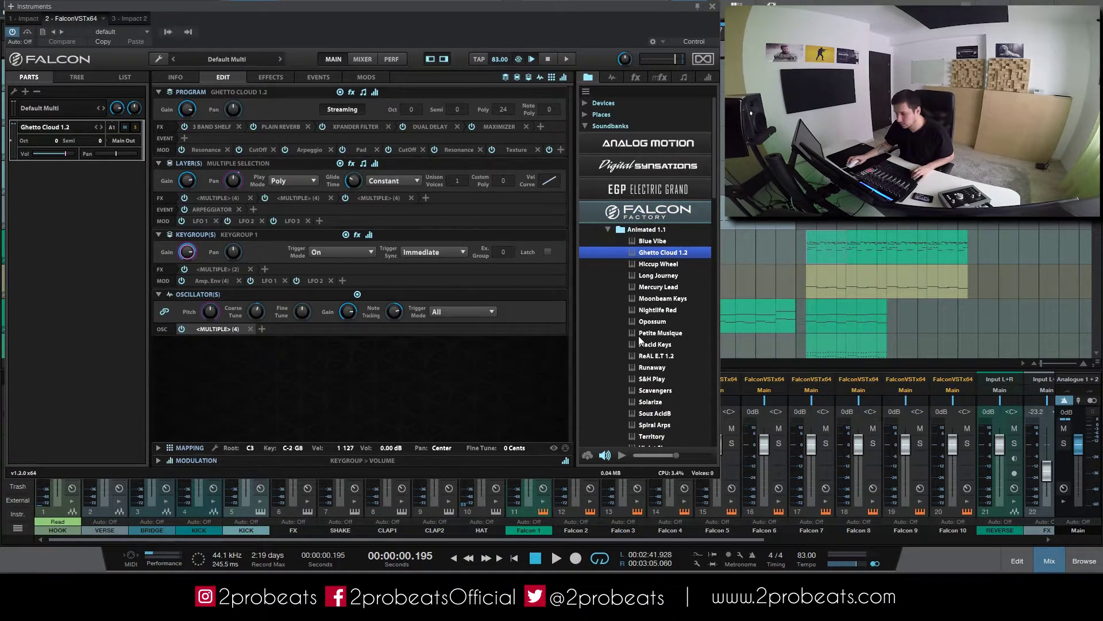
# Play the ARP track soloed and display the preset's Xpander Filter settings
pyautogui.press('space')
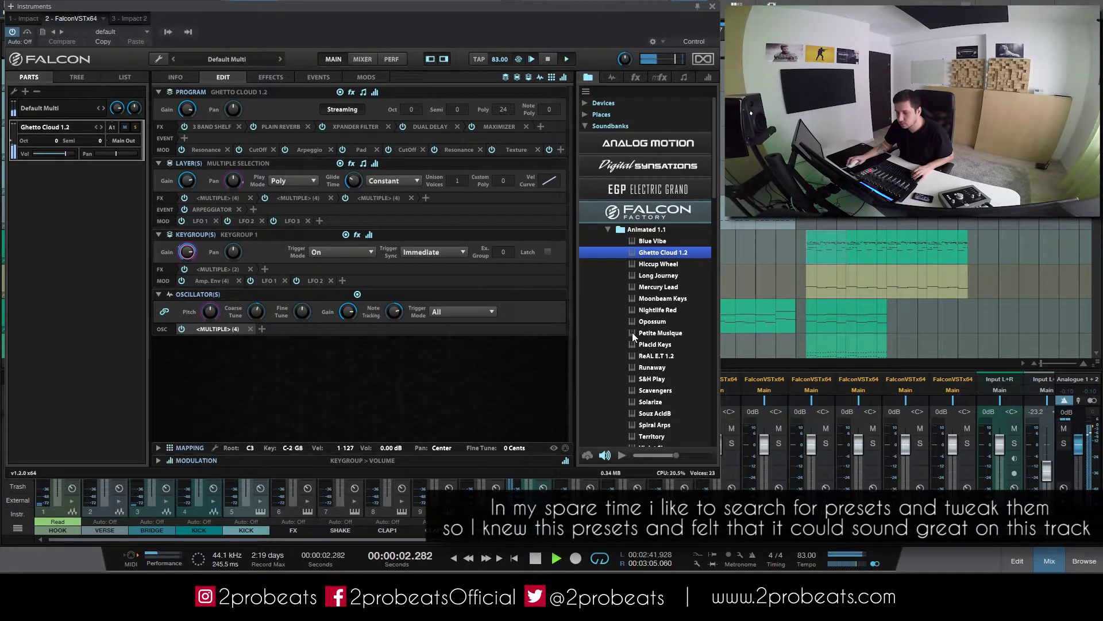
pyautogui.click(322, 127)
pyautogui.click(324, 126)
pyautogui.click(346, 127)
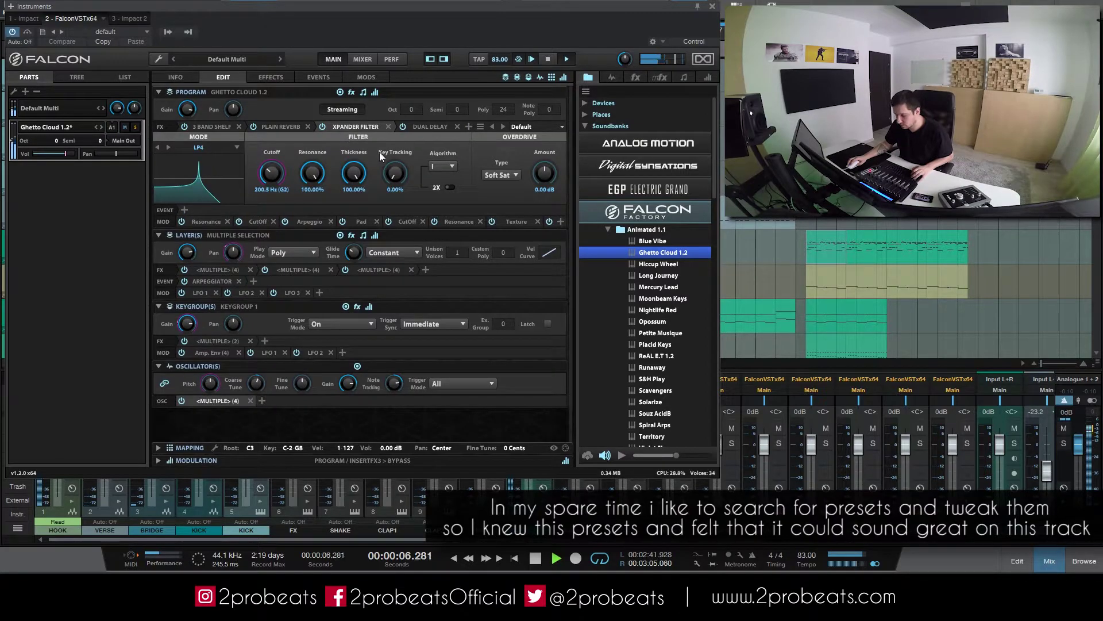
pyautogui.press('s')
pyautogui.press('s')
pyautogui.press('s')
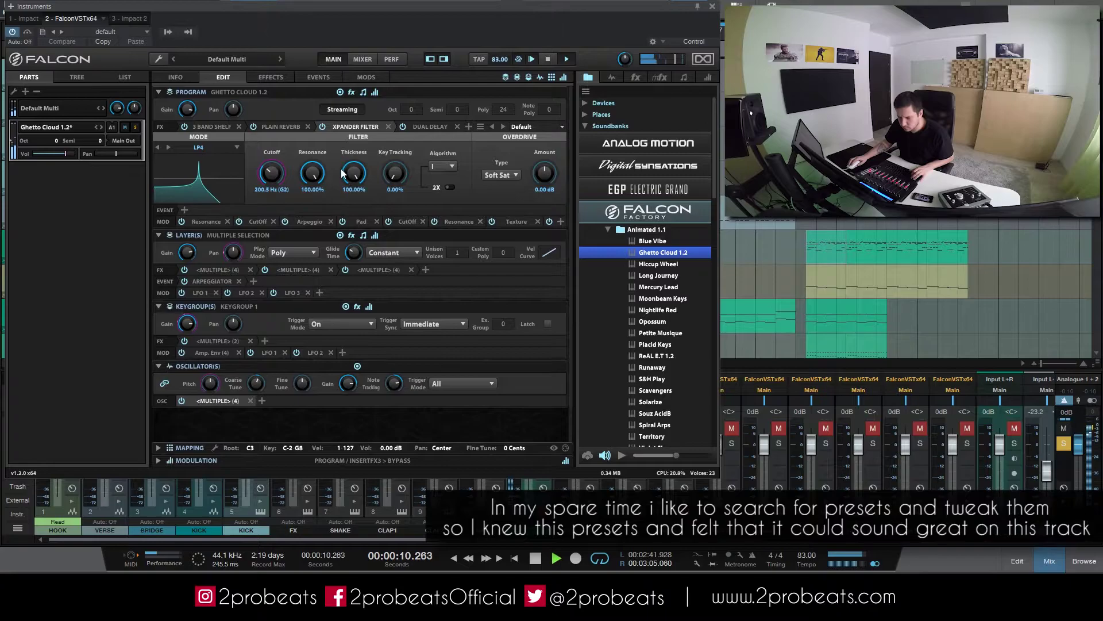
# Set the Xpander Filter's cutoff to 125.4 Hz and its resonance to 22.80% while listening to the arp
pyautogui.moveTo(308, 179); pyautogui.dragTo(307, 208)
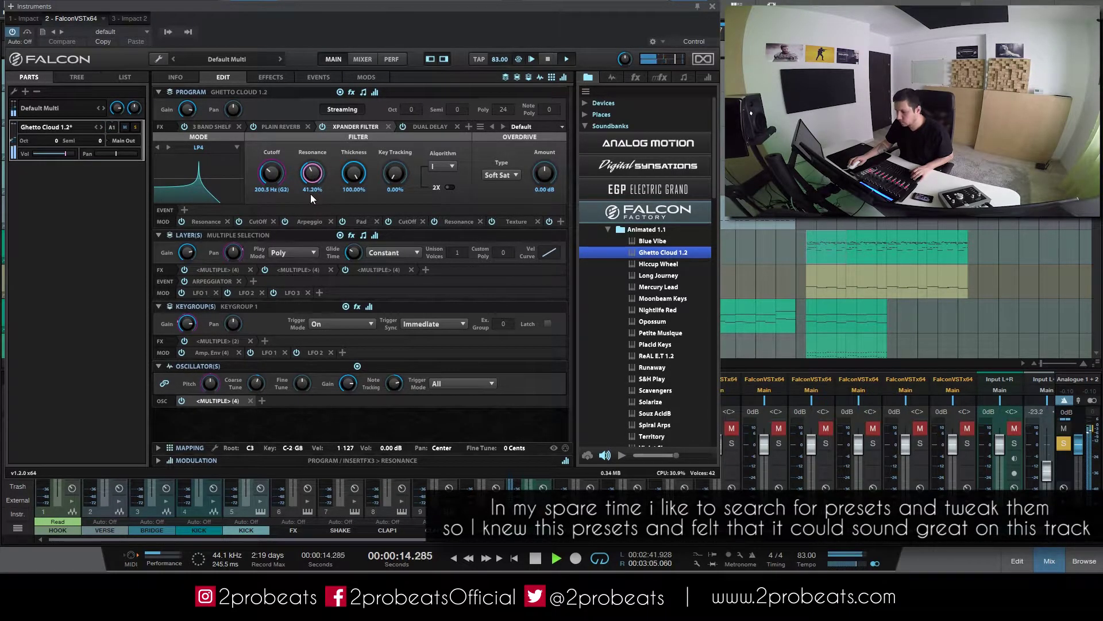
pyautogui.moveTo(318, 181); pyautogui.dragTo(315, 188)
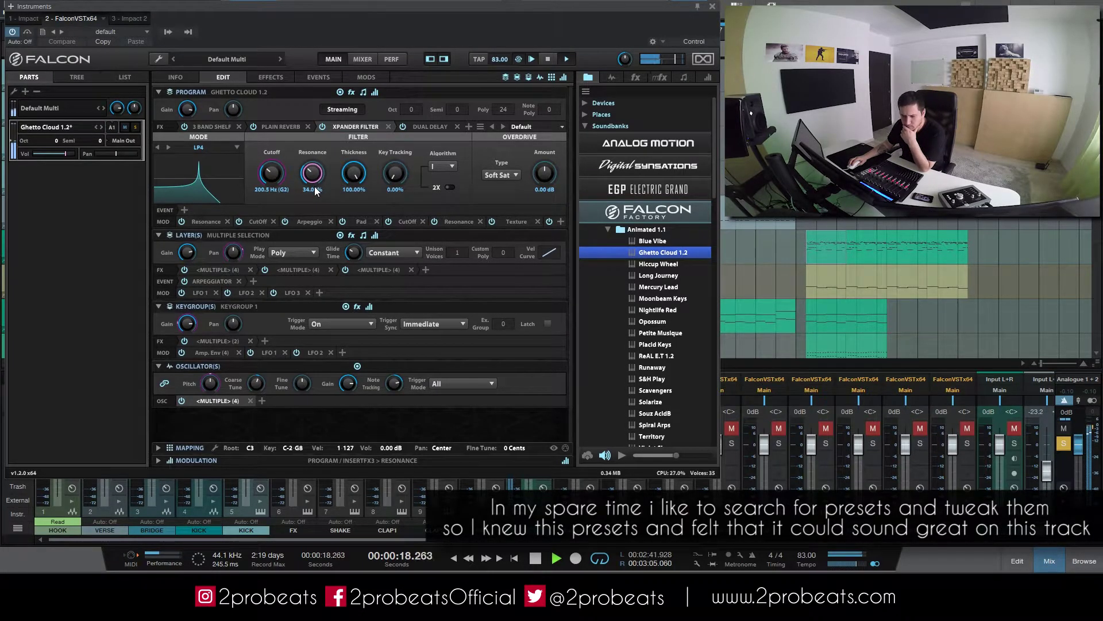
pyautogui.click(274, 180)
pyautogui.moveTo(276, 187); pyautogui.dragTo(277, 187)
pyautogui.click(312, 184)
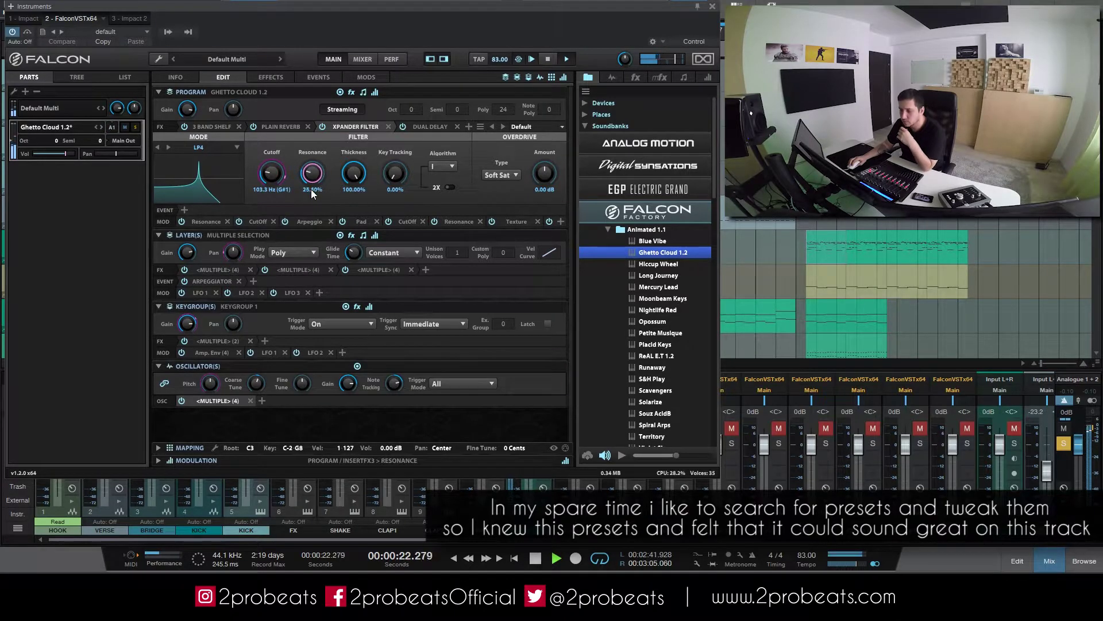
pyautogui.click(274, 179)
pyautogui.moveTo(274, 178); pyautogui.dragTo(315, 180)
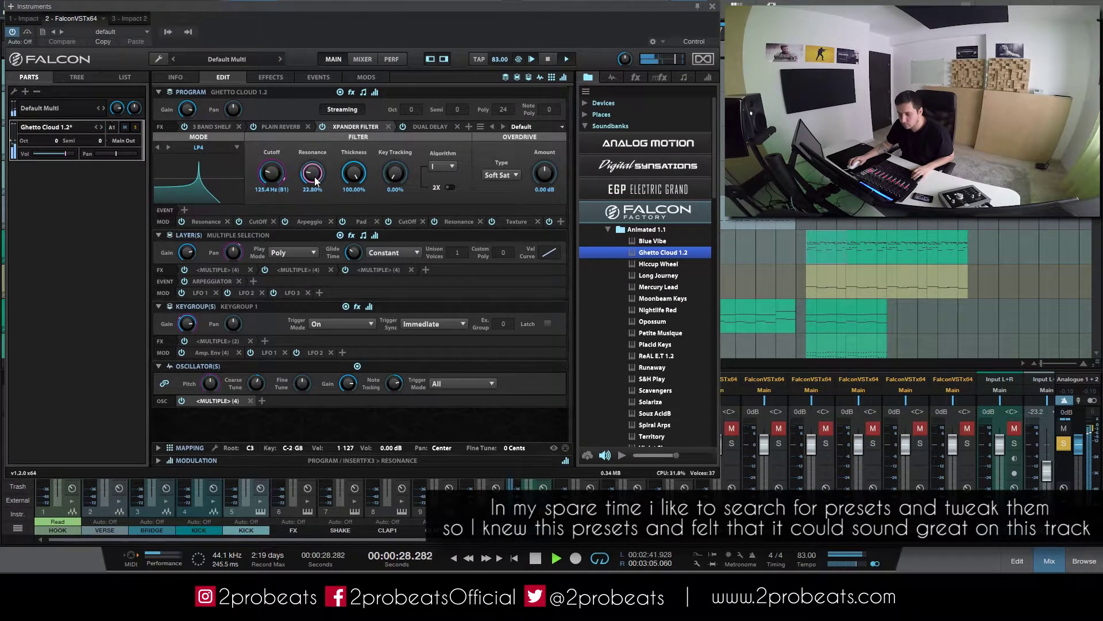
# Take the Arpeggiator layer of the Ghetto Cloud 1.2 program out of solo and mute it
pyautogui.click(64, 79)
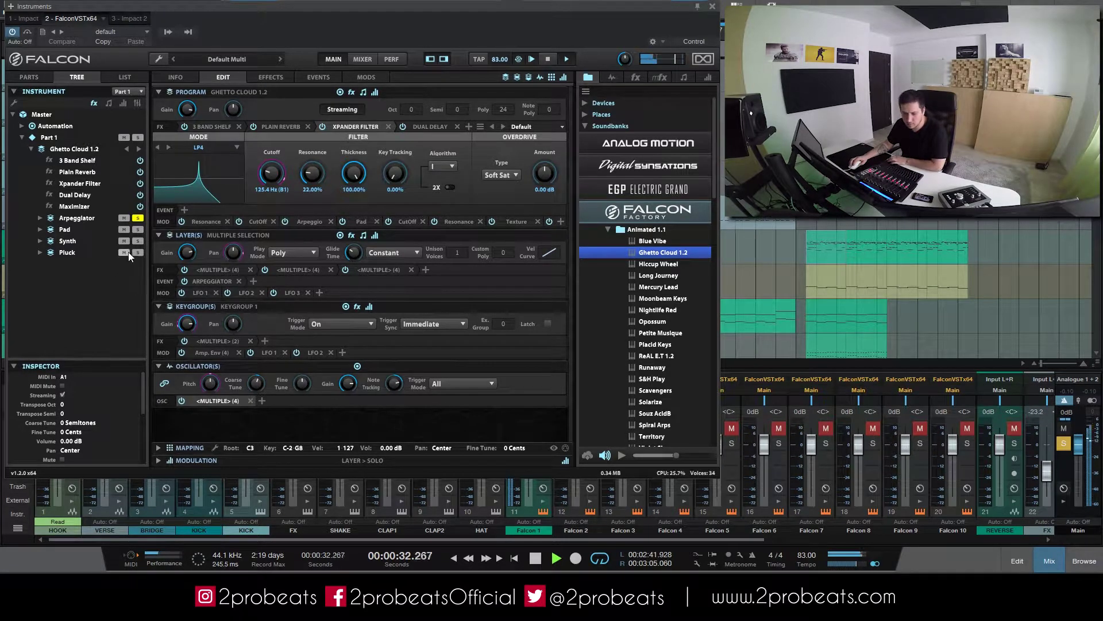
pyautogui.click(138, 218)
pyautogui.click(124, 218)
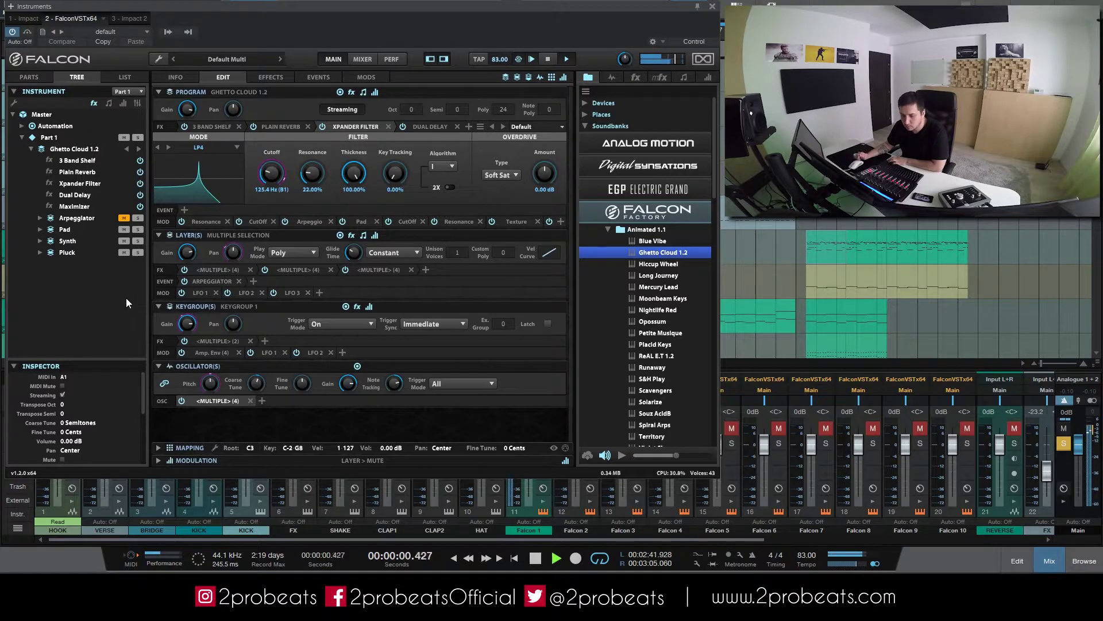
# Adjust the oscillator gain of the preset's Pluck layer while listening to the arp
pyautogui.click(87, 252)
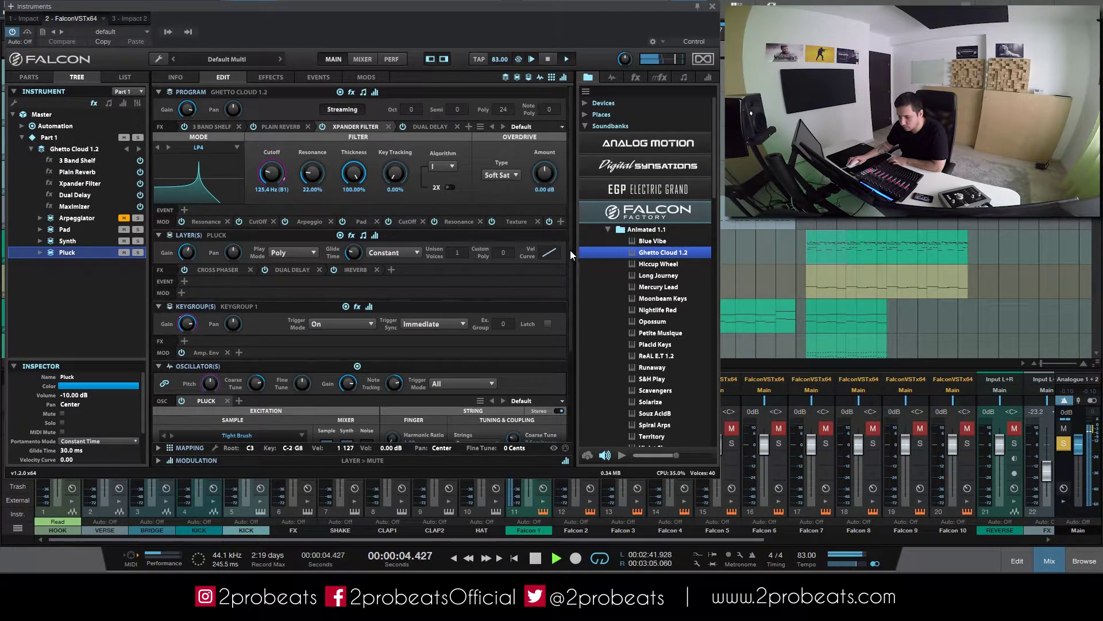
pyautogui.scroll(-3, 570, 250)
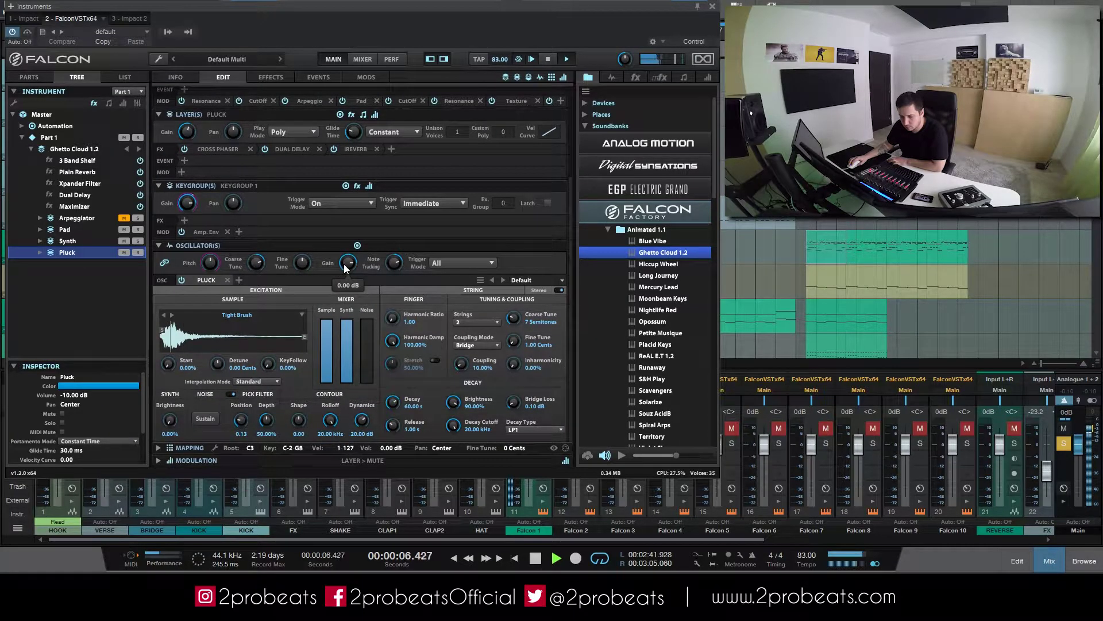
pyautogui.moveTo(343, 264); pyautogui.dragTo(354, 295)
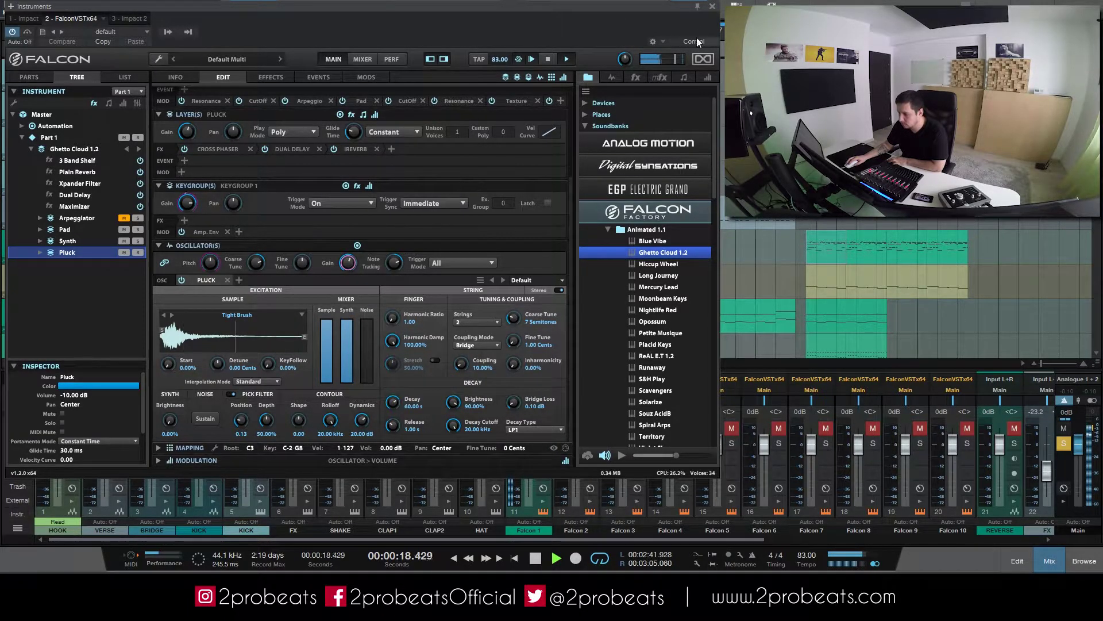
# Close Falcon, unsolo the ARP track, and set its channel volume to -8.1 dB while playing the song from the start
pyautogui.click(713, 6)
pyautogui.press('space')
pyautogui.press('s')
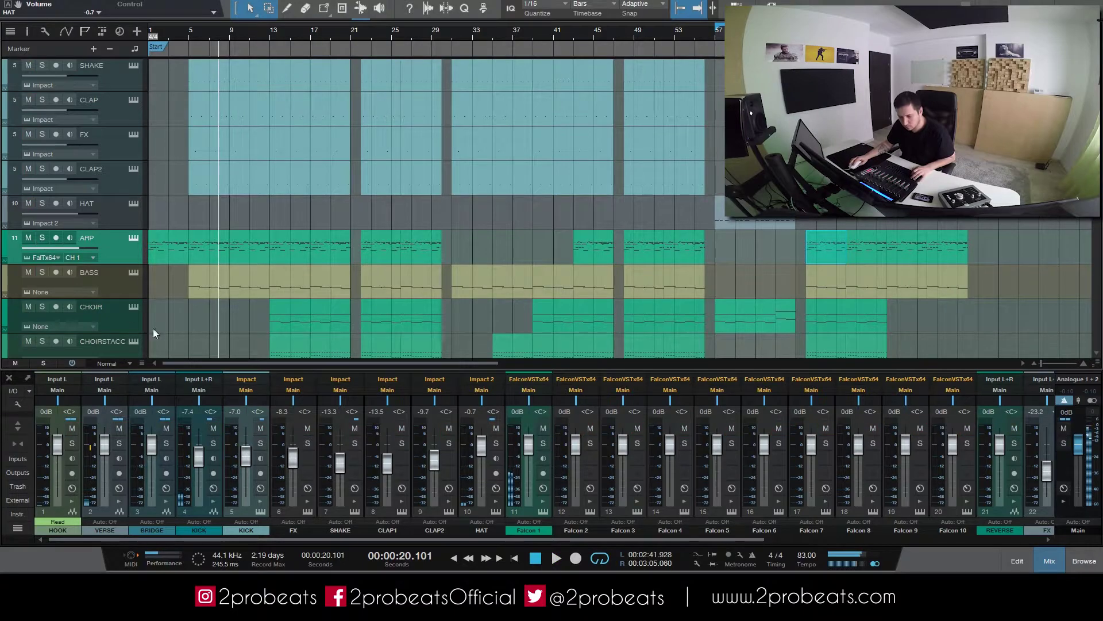
pyautogui.press('Home')
pyautogui.press('space')
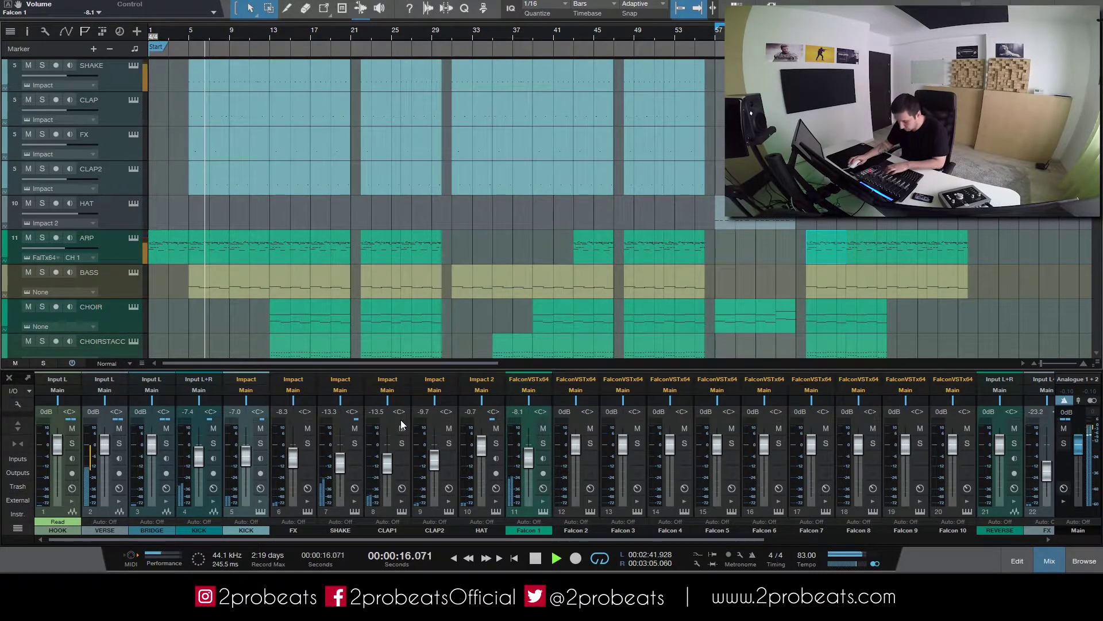
pyautogui.press('s')
pyautogui.press('s')
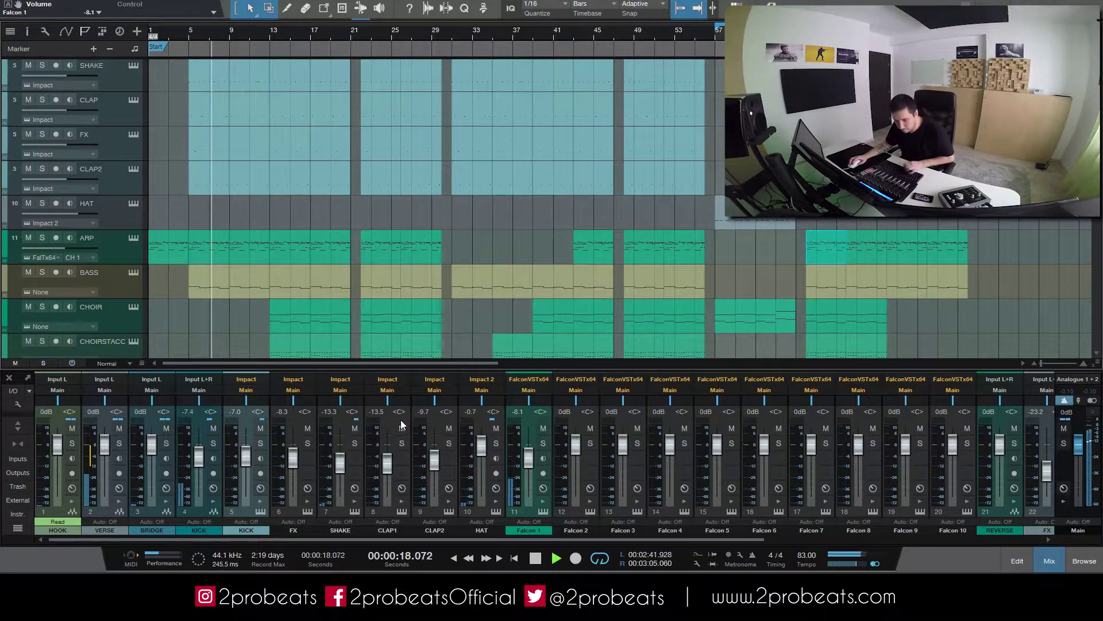
# Set the ARP preset's Xpander Filter cutoff to 159.8 Hz and resonance to 25.52%, and its channel volume to -8.6 dB
pyautogui.click(134, 238)
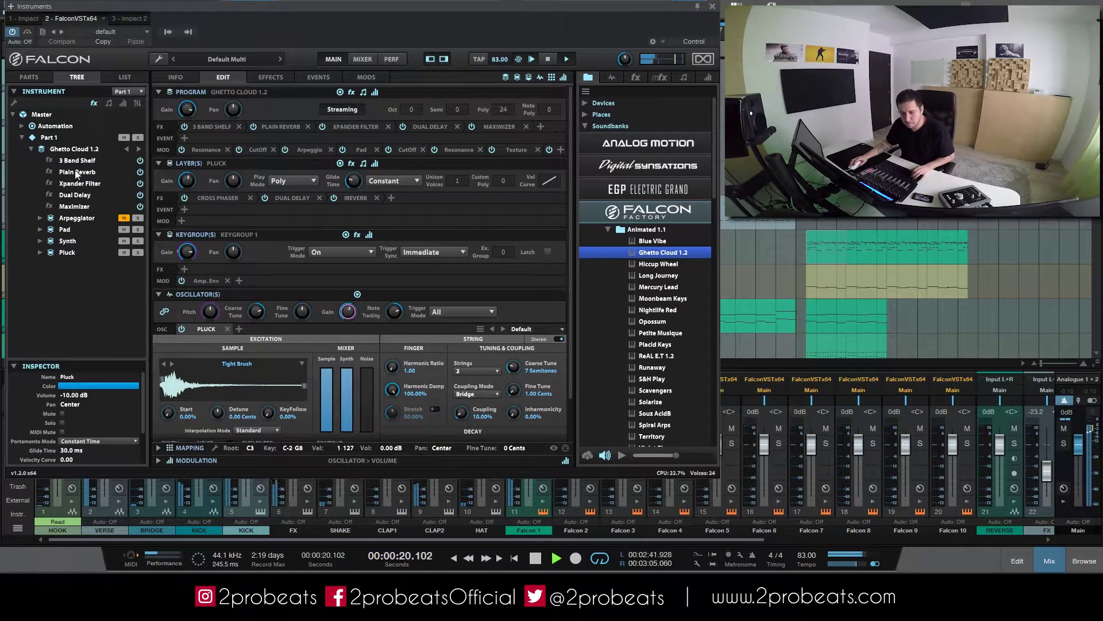
pyautogui.click(30, 77)
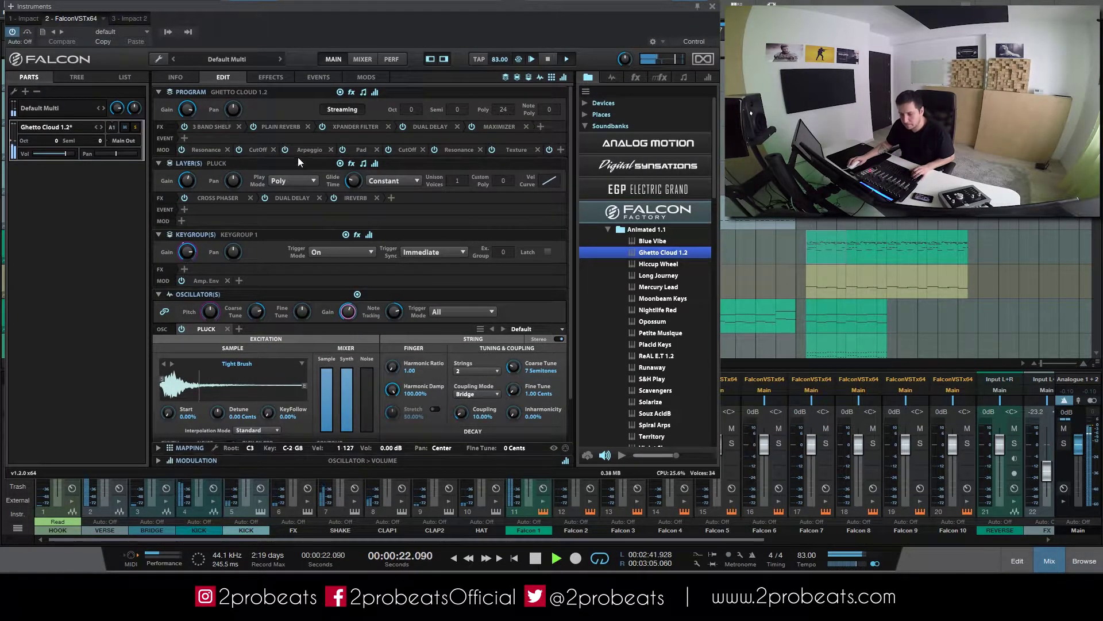
pyautogui.click(345, 126)
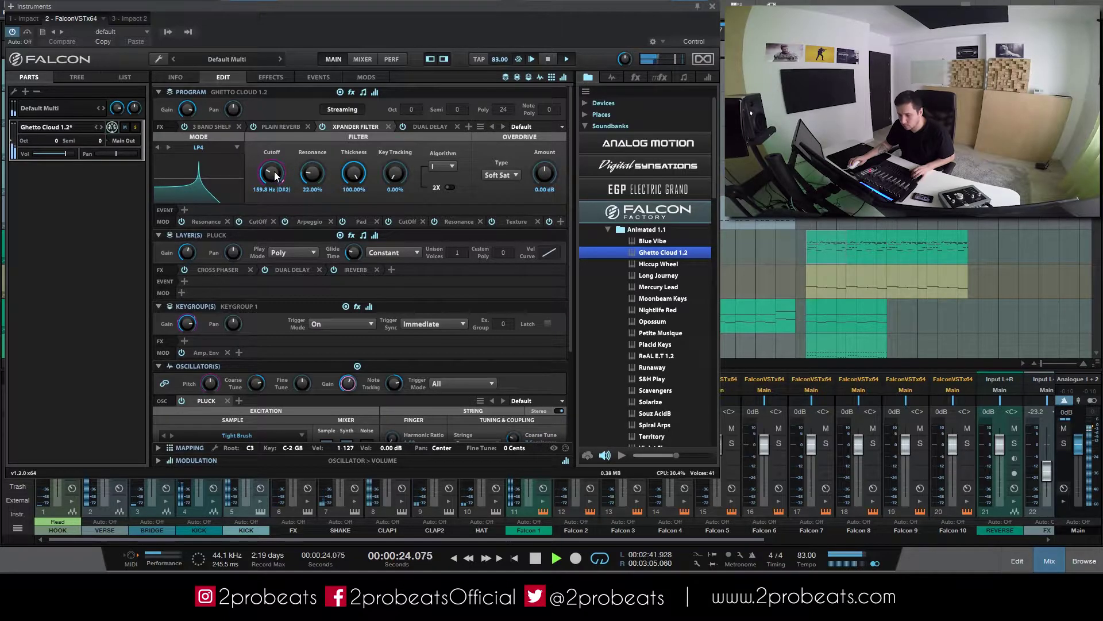
pyautogui.moveTo(320, 184); pyautogui.dragTo(321, 179)
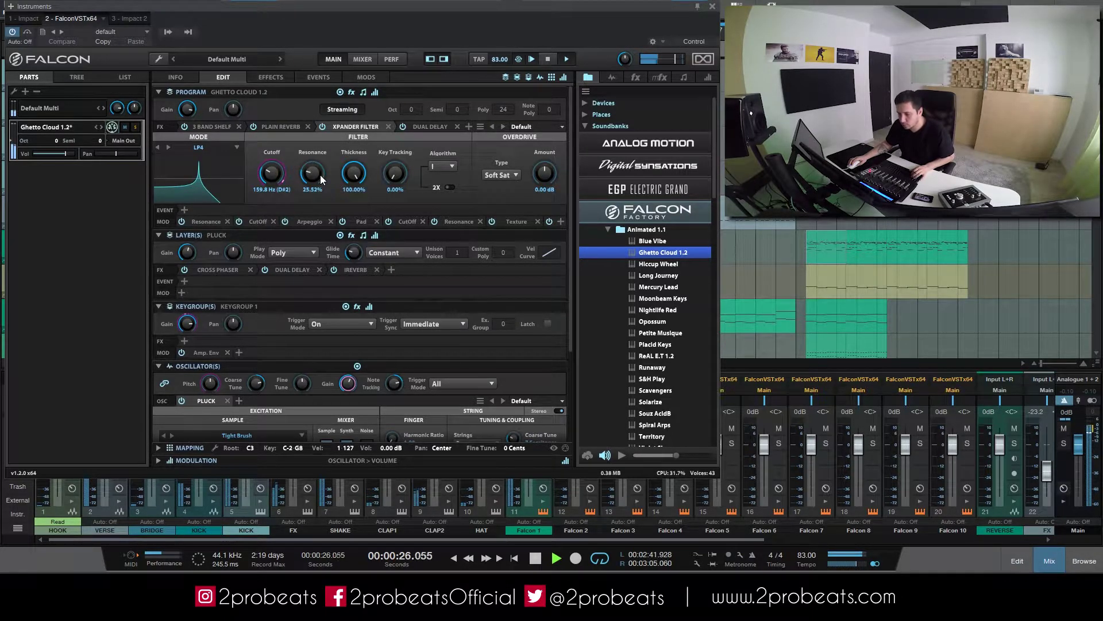
pyautogui.click(713, 6)
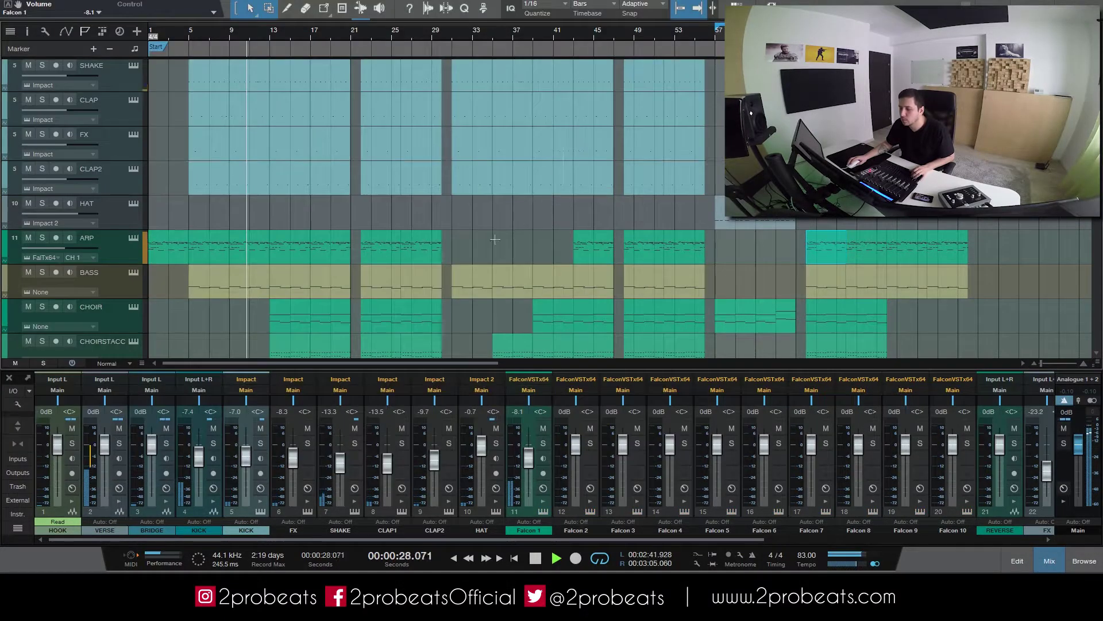
pyautogui.click(493, 243)
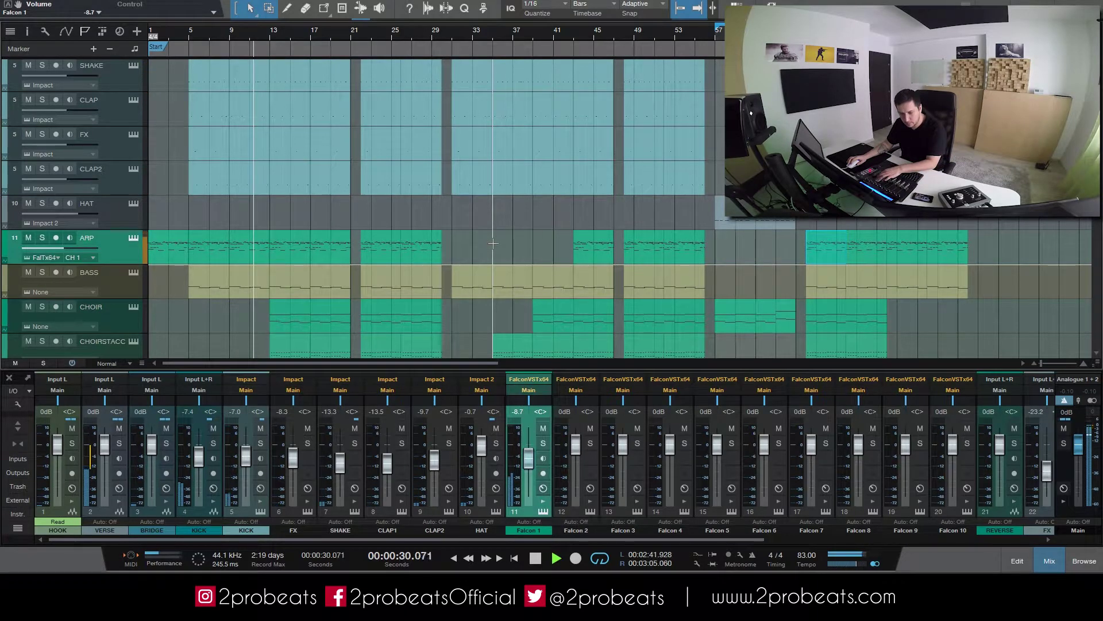
# Assign FalconVSTx64 on channel 2 as the instrument of the BASS track
pyautogui.click(117, 281)
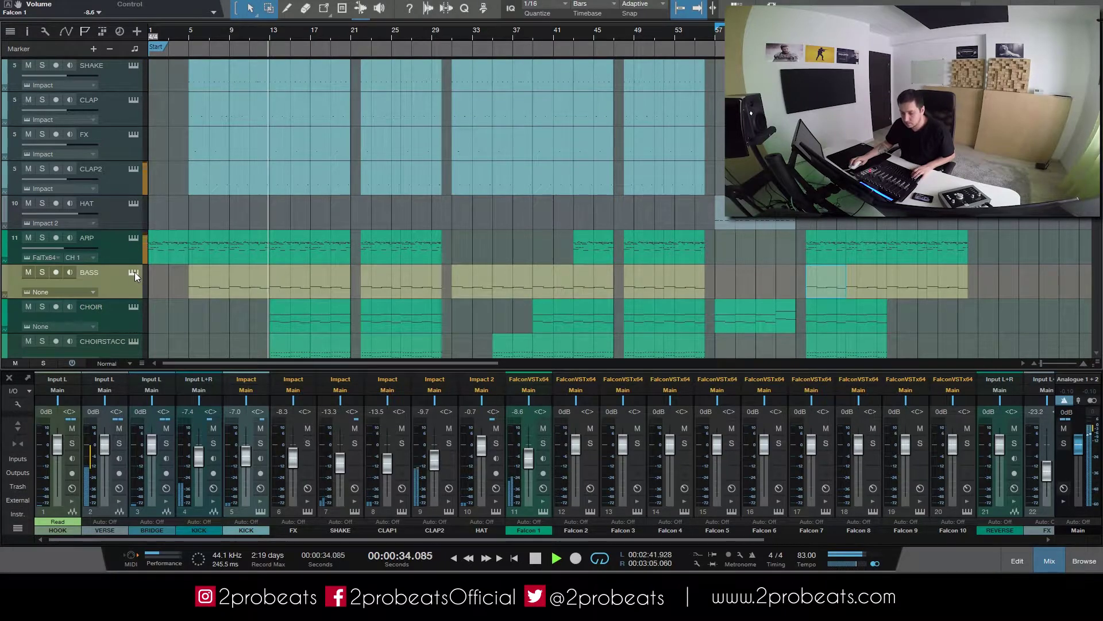
pyautogui.click(60, 293)
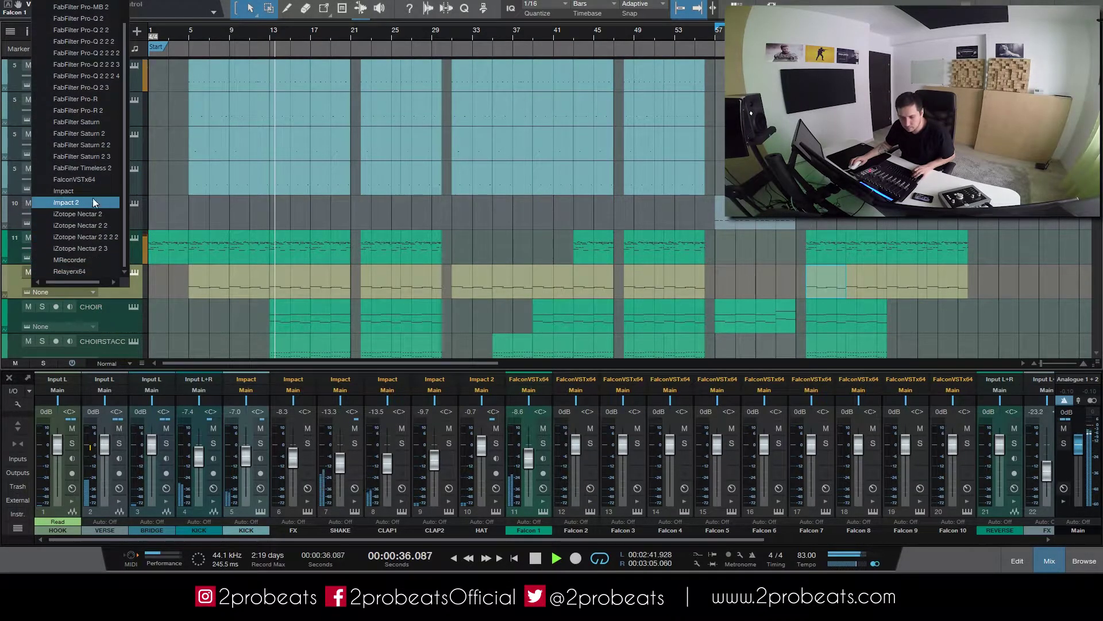
pyautogui.click(88, 181)
pyautogui.click(78, 294)
pyautogui.click(91, 283)
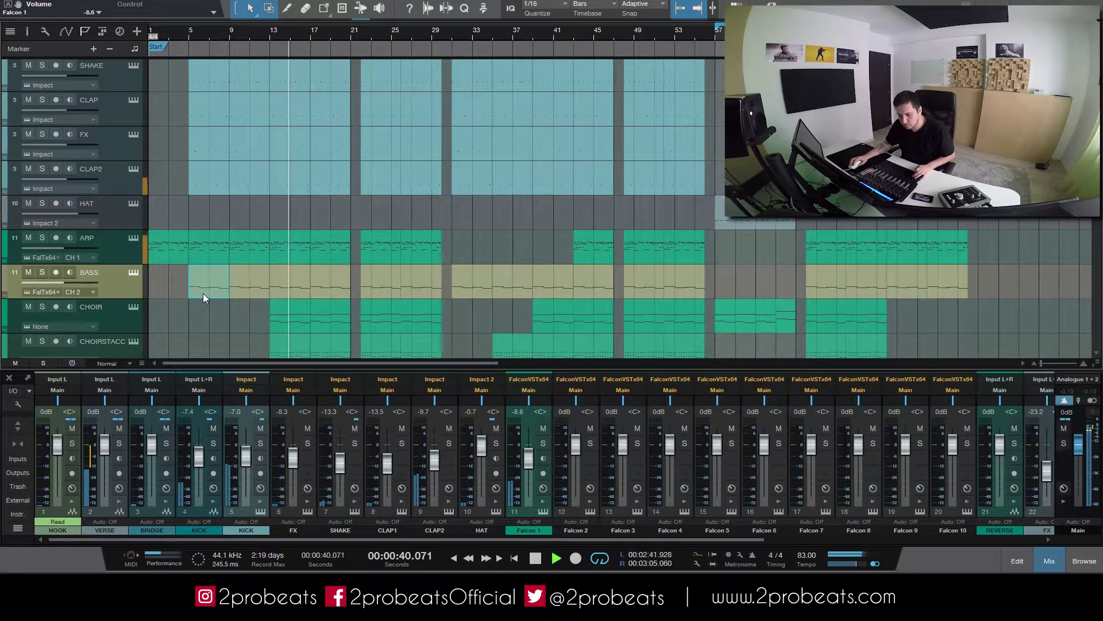
# Open Falcon from the BASS track, collapse the Falcon Factory soundbank, and add an empty part on channel A2
pyautogui.click(133, 272)
pyautogui.press('space')
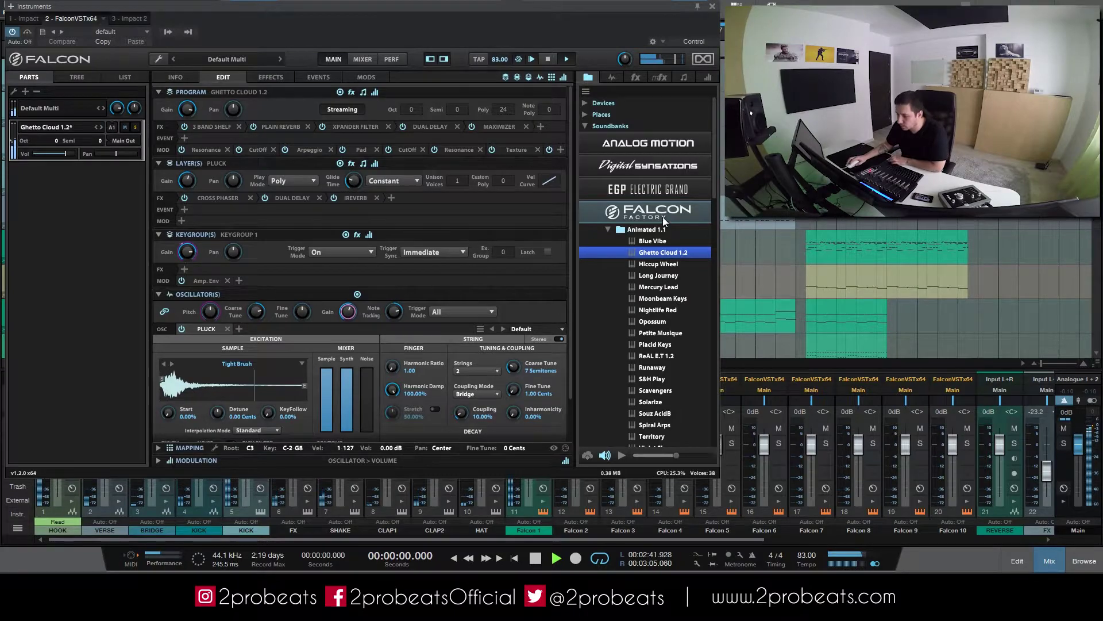
pyautogui.click(663, 216)
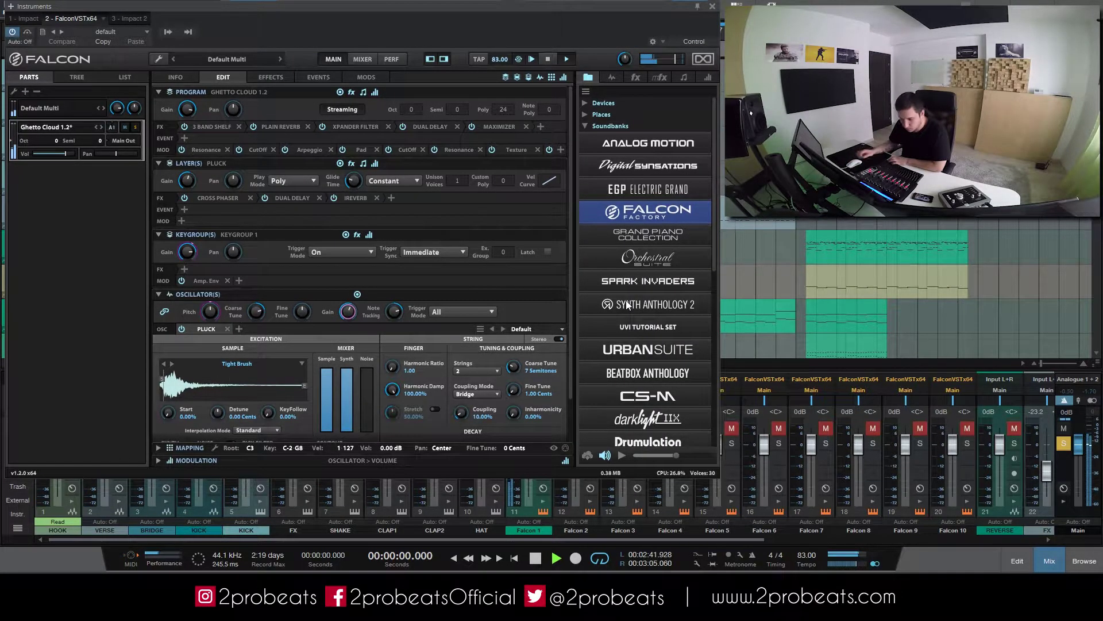
pyautogui.click(26, 92)
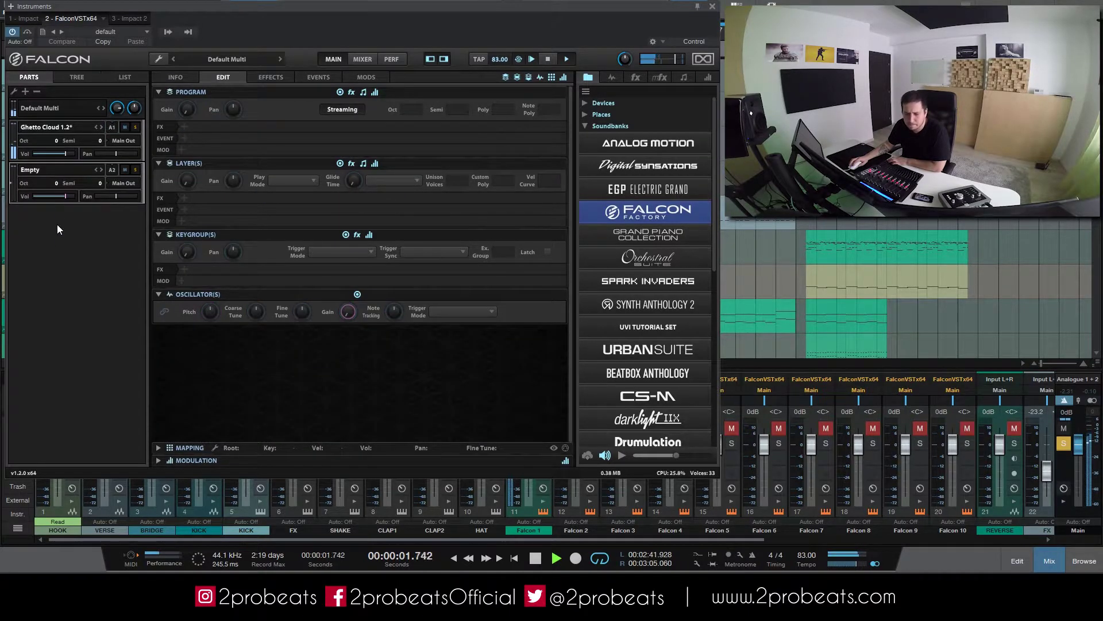
# Add an Analog synthesis oscillator to the empty part's key mapping and set its waveform to Saw
pyautogui.click(163, 446)
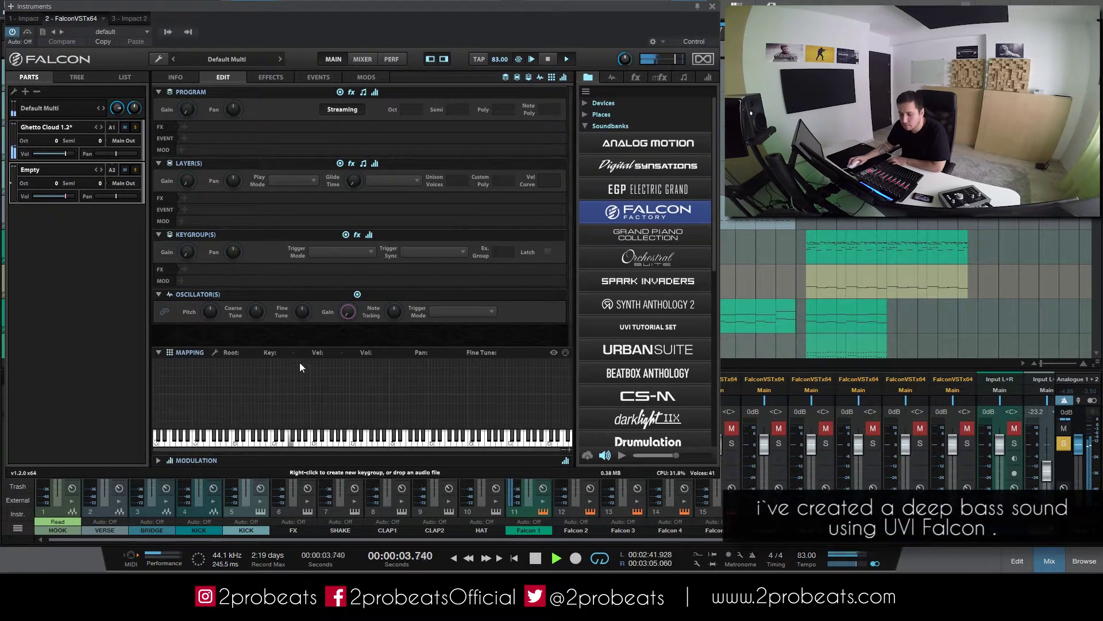
pyautogui.click(612, 77)
pyautogui.moveTo(624, 125); pyautogui.dragTo(258, 360)
pyautogui.click(159, 353)
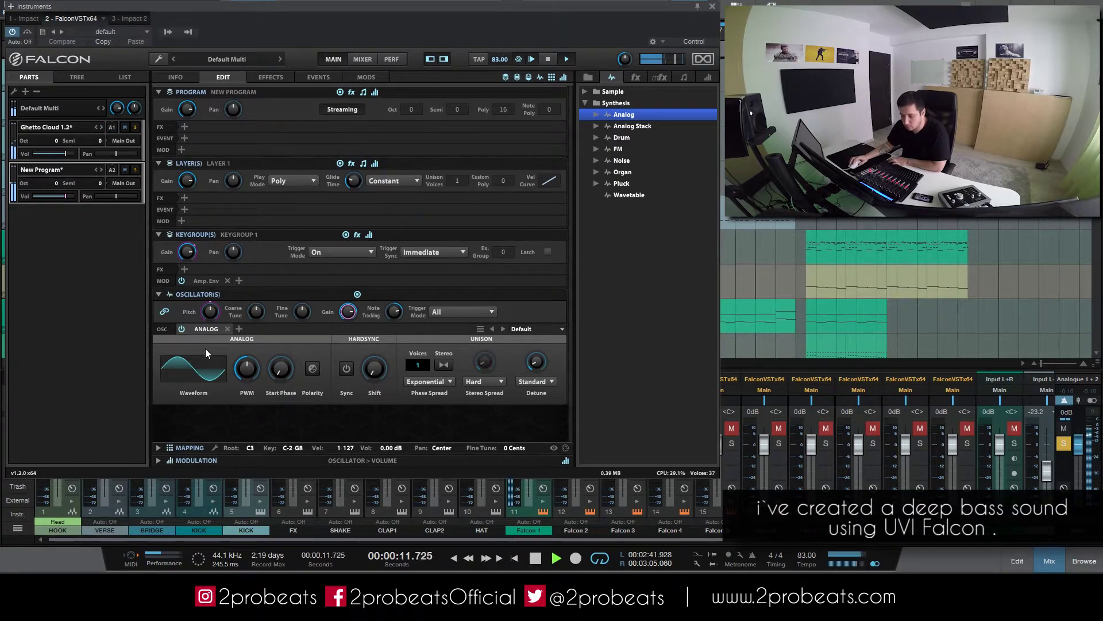
pyautogui.click(198, 370)
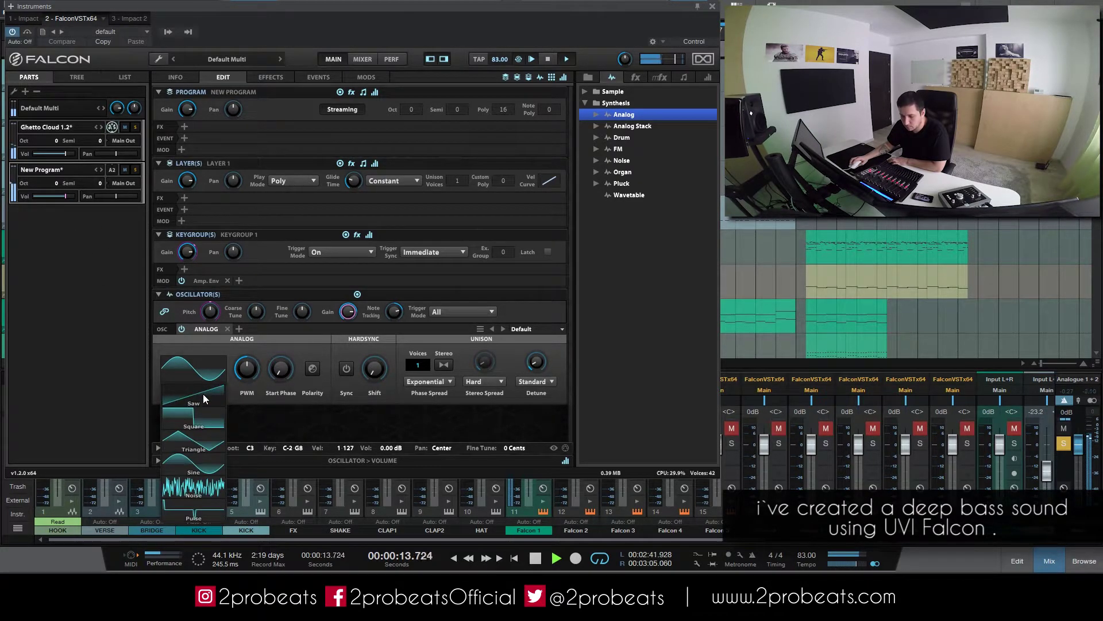
pyautogui.click(202, 394)
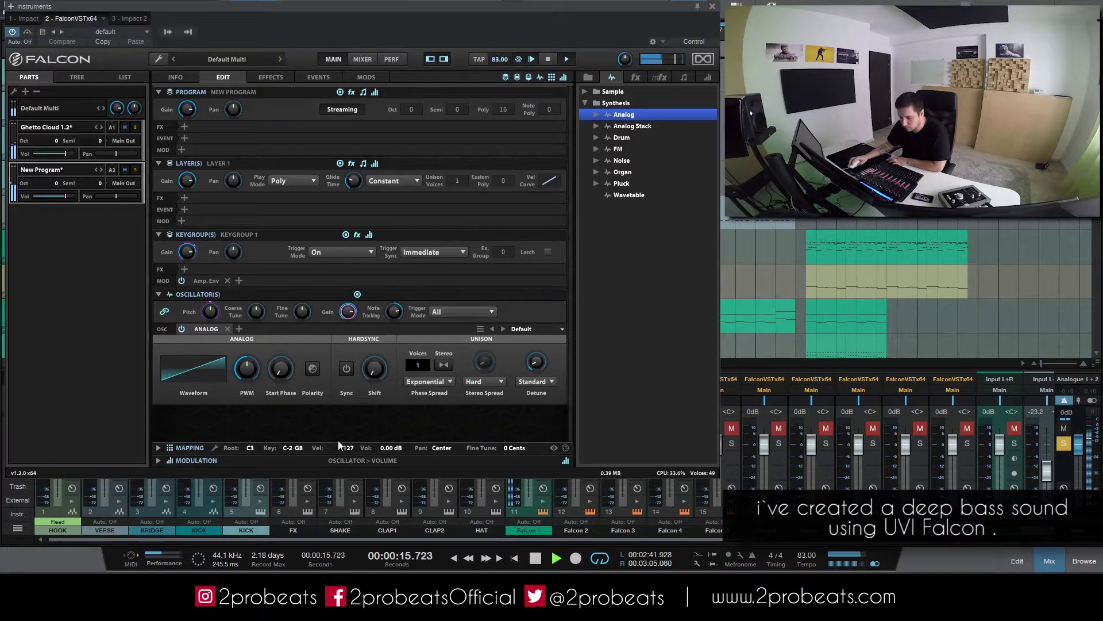
# Set the Analog oscillator's unison to 8 stereo voices with 51.12% detune and 32.42% stereo spread
pyautogui.click(443, 364)
pyautogui.moveTo(527, 366); pyautogui.dragTo(543, 340)
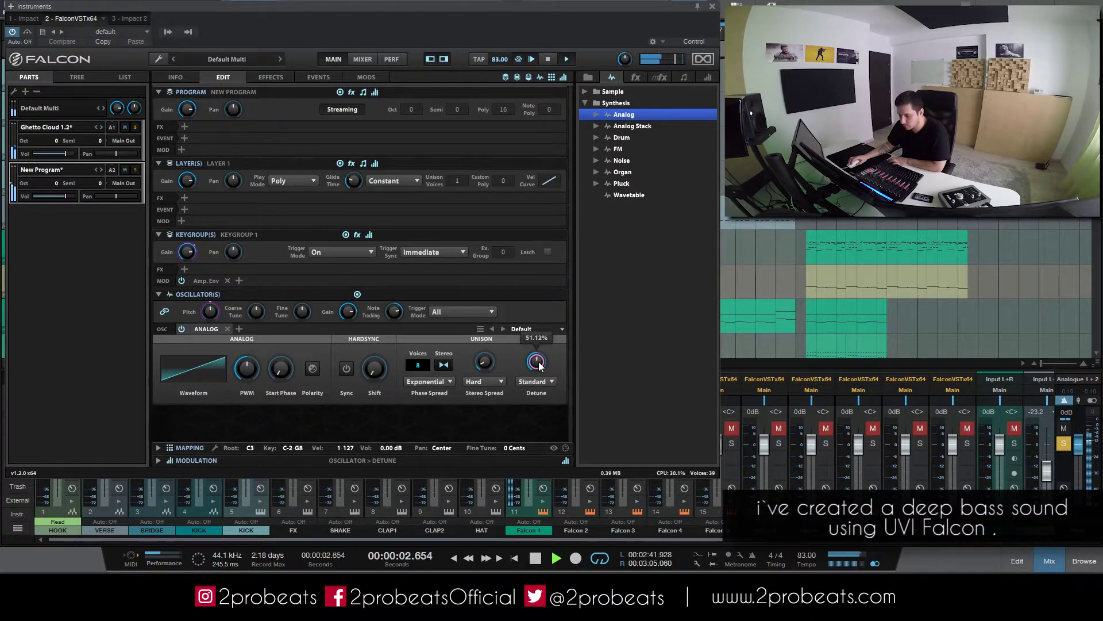
pyautogui.moveTo(484, 361); pyautogui.dragTo(501, 315)
pyautogui.doubleClick(488, 361)
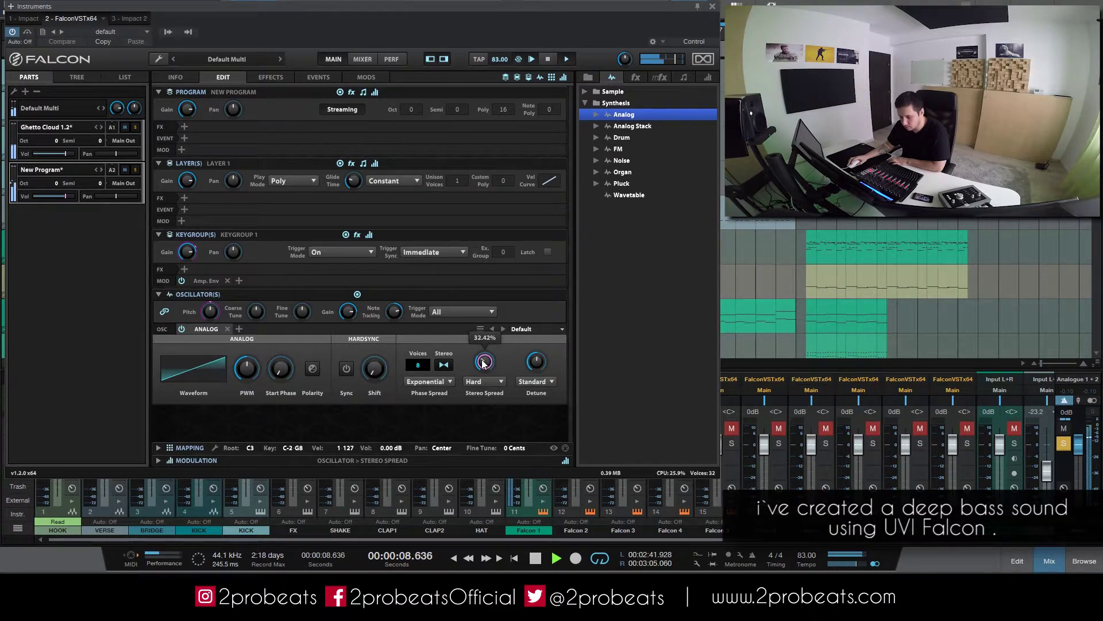
# Set the bass oscillator's pitch to -12
pyautogui.doubleClick(210, 312)
pyautogui.write('-1')
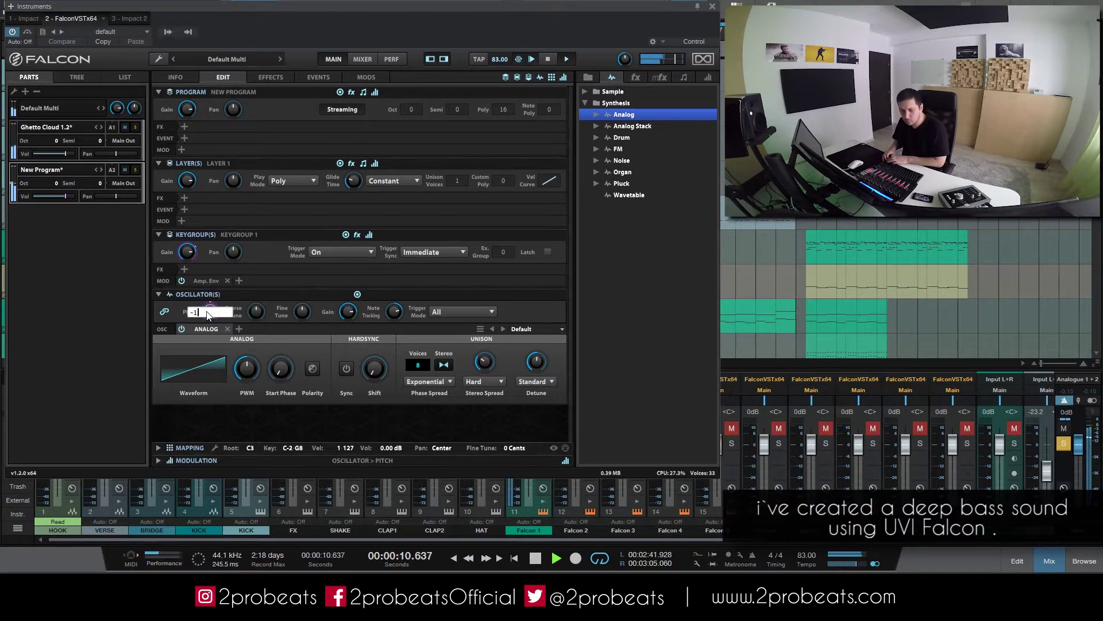
pyautogui.write('2')
pyautogui.press('Return')
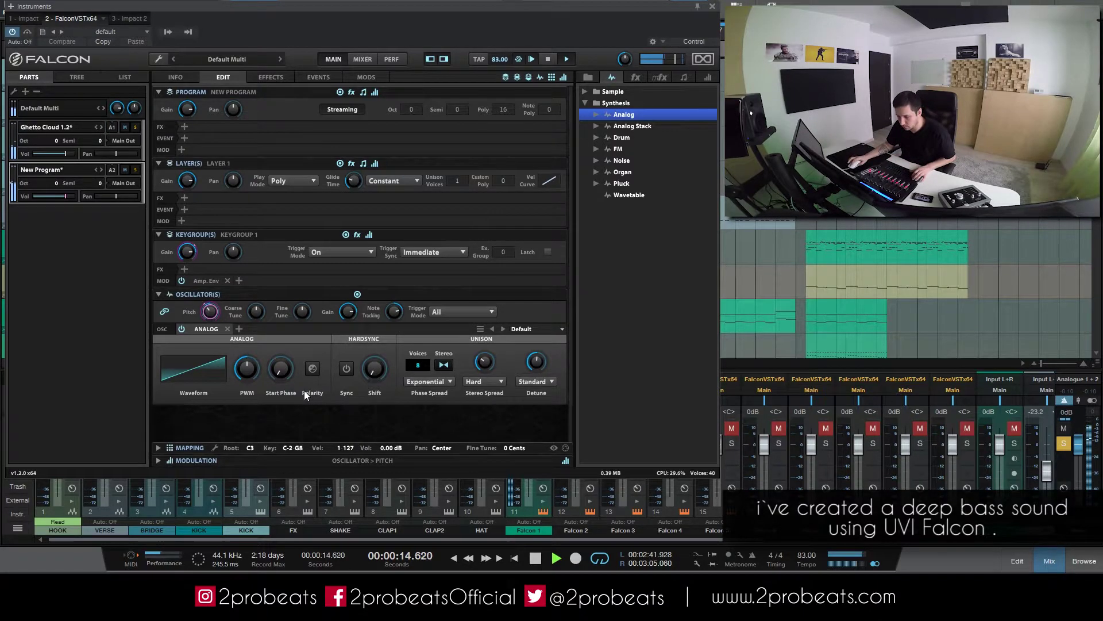
# Set the bass layer's play mode to Mono Portamento Slide with a glide time of 193 ms
pyautogui.click(291, 181)
pyautogui.click(309, 237)
pyautogui.click(291, 181)
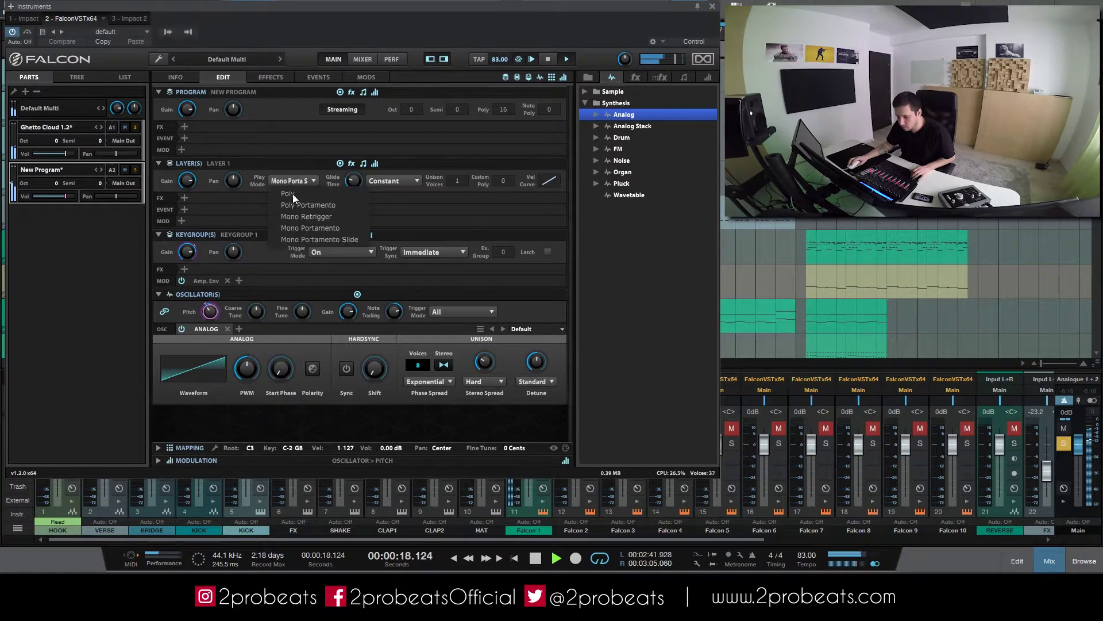
pyautogui.click(321, 239)
pyautogui.moveTo(359, 182)
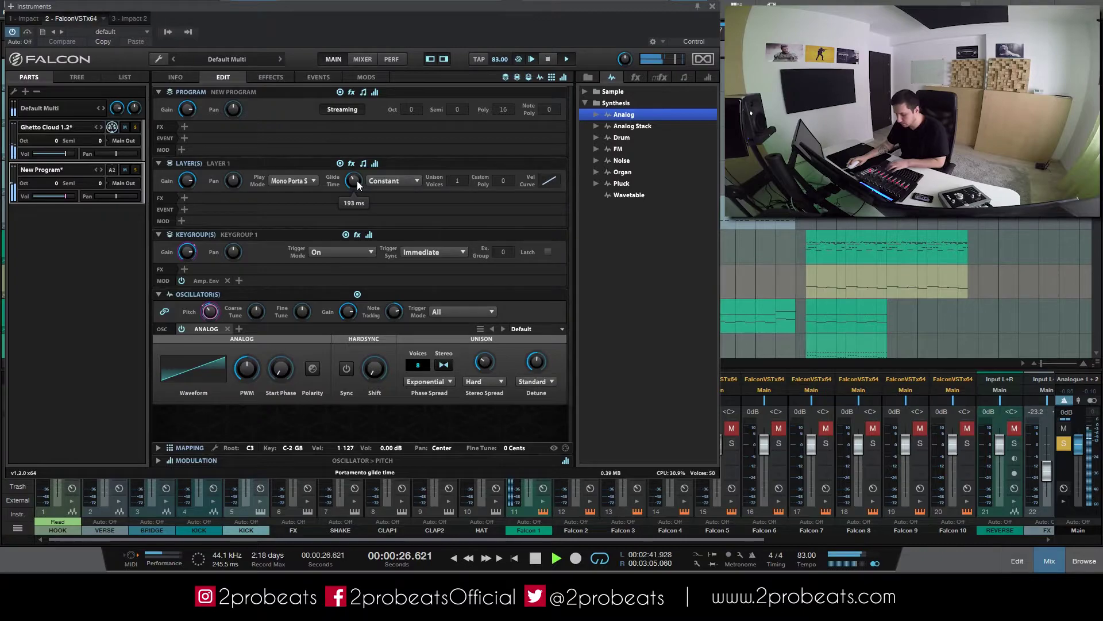
# Restart playback and compare the new bass sound in the full mix and in solo
pyautogui.press('space')
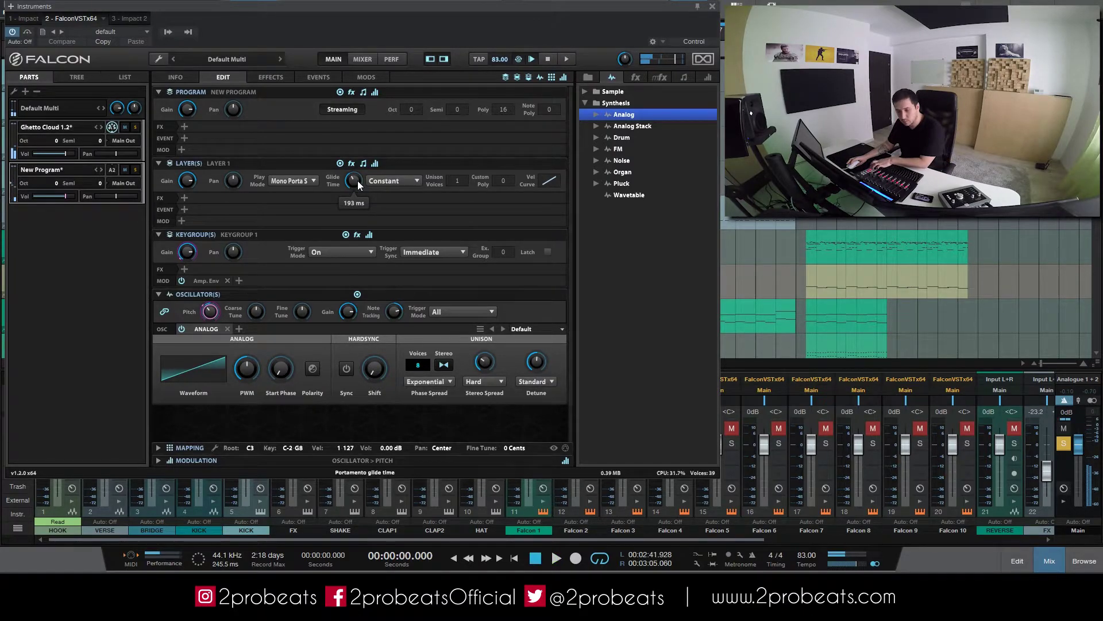
pyautogui.press('space')
pyautogui.press('s')
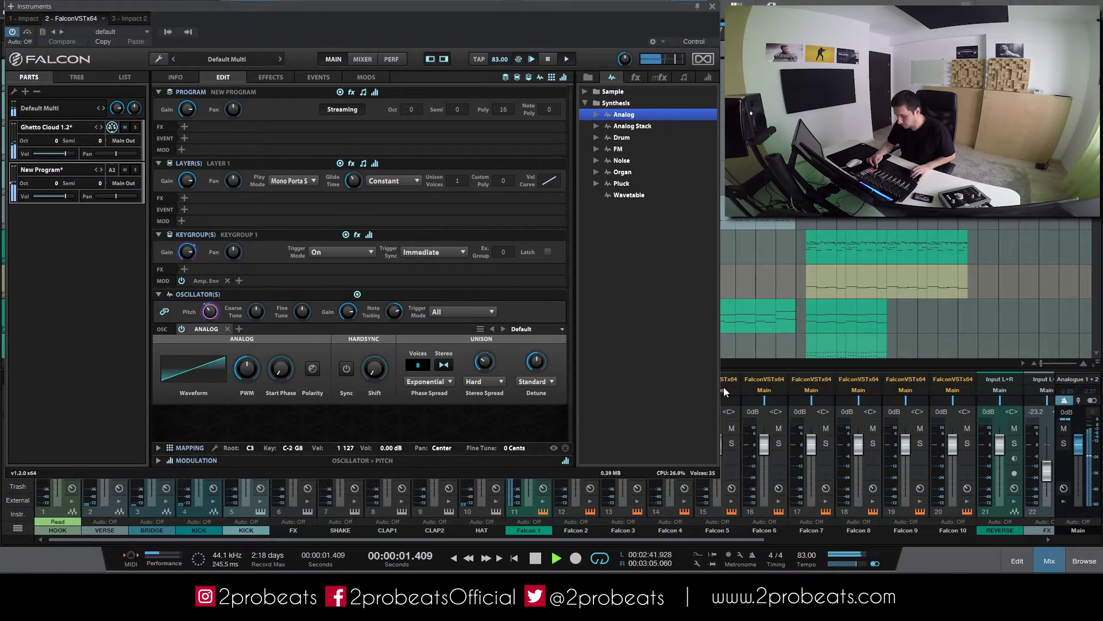
pyautogui.press('space')
pyautogui.press('s')
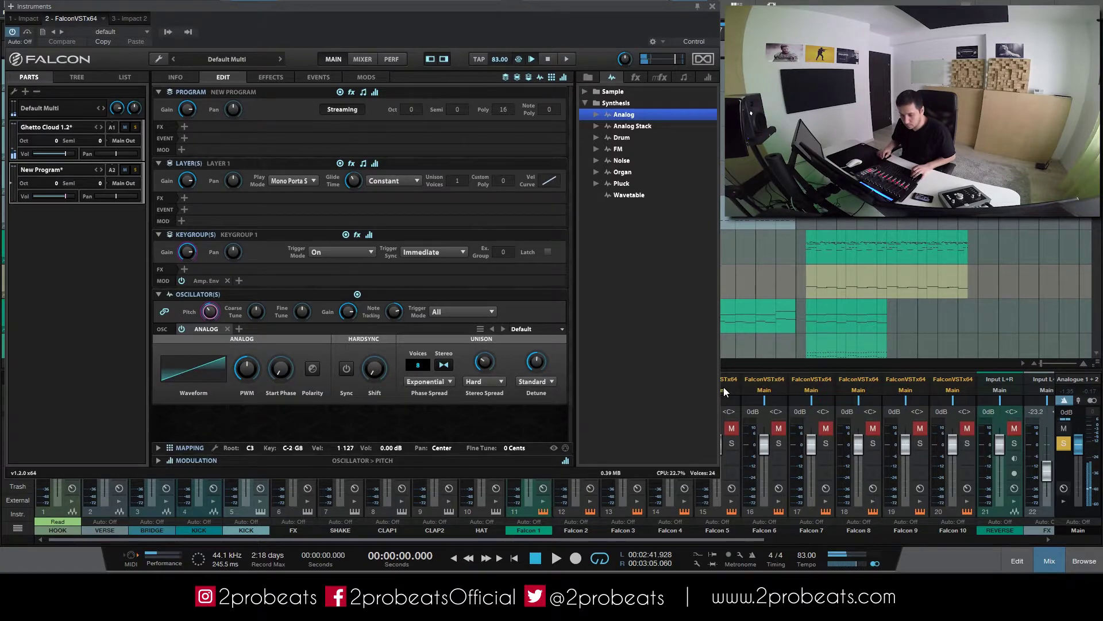
# Close Falcon, clear the remaining solos, and play the full mix from the start
pyautogui.click(712, 6)
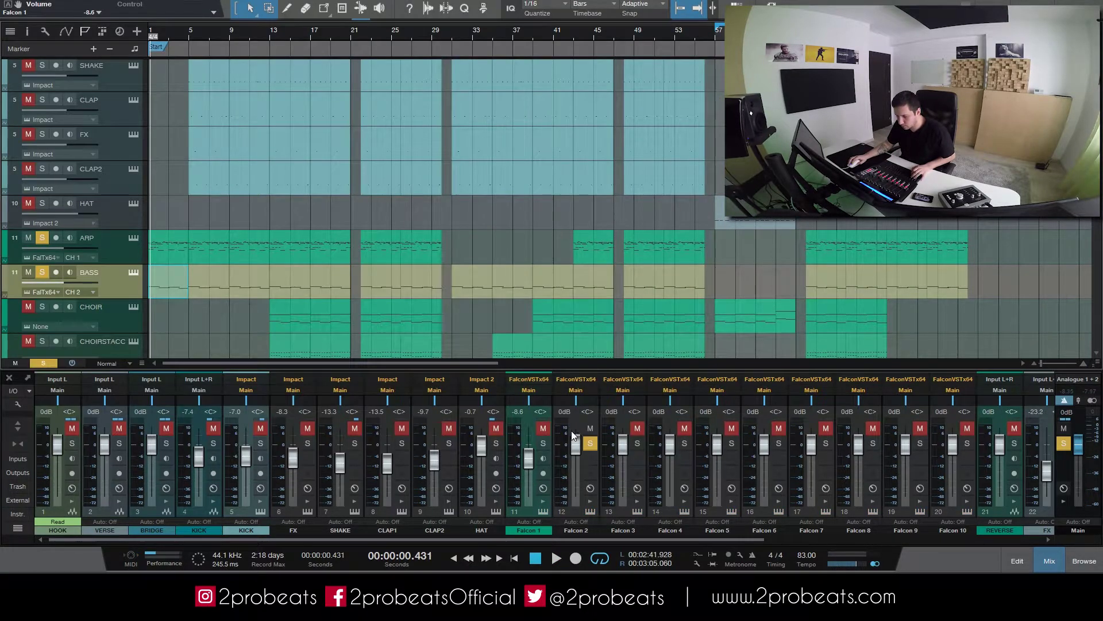
pyautogui.click(590, 443)
pyautogui.press('space')
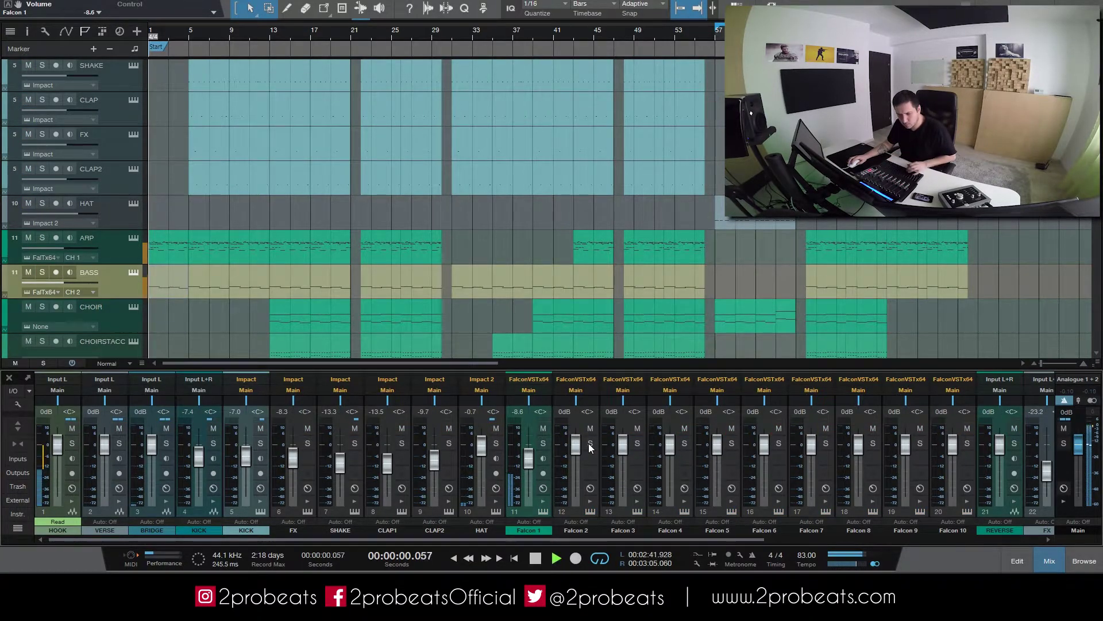
# Solo the BASS track and add an Analog Filter to the effects of the bass program's layer in Falcon
pyautogui.click(38, 274)
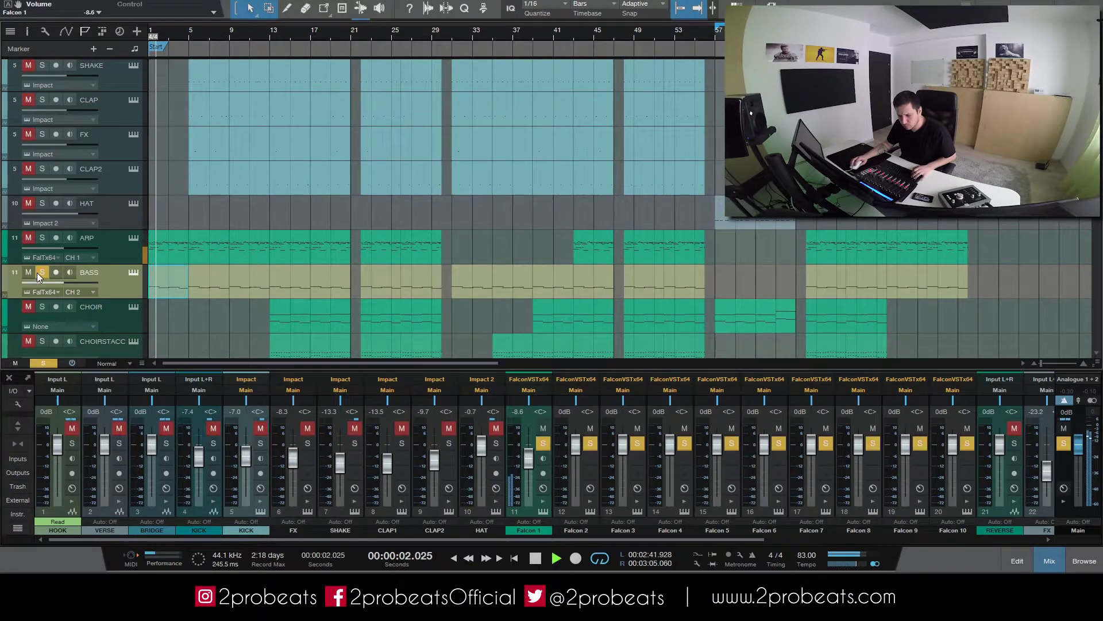
pyautogui.press('space')
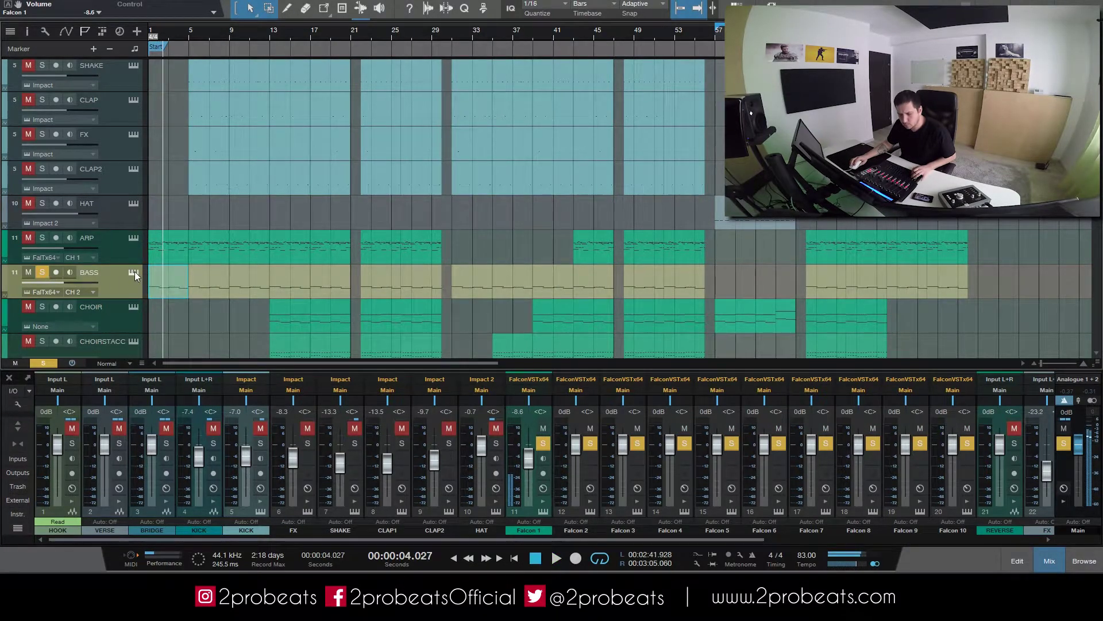
pyautogui.click(135, 272)
pyautogui.press('space')
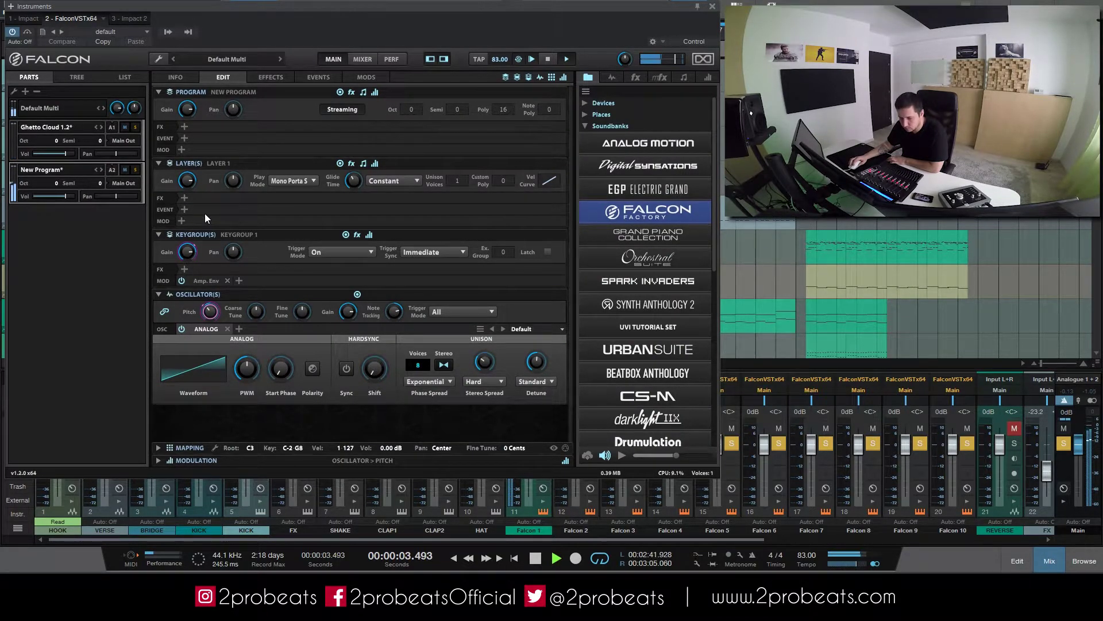
pyautogui.click(184, 198)
pyautogui.moveTo(246, 209)
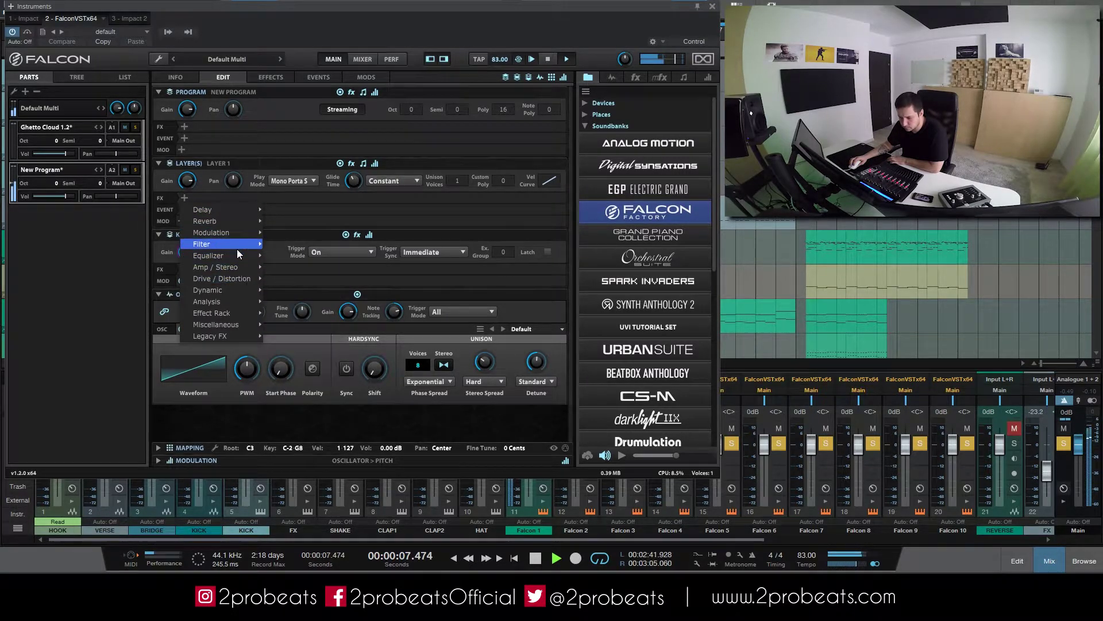
pyautogui.moveTo(236, 246)
pyautogui.click(303, 247)
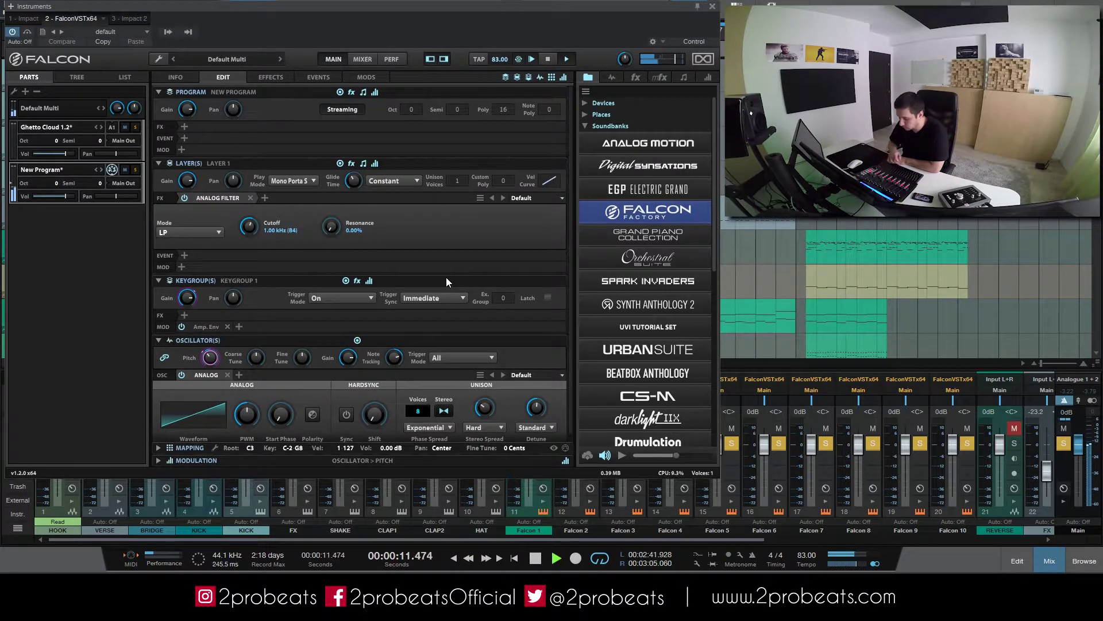
# Set the bass filter's cutoff to about 2.50 kHz and resonance to about 17.5%, comparing the full mix with the bass part soloed in Falcon
pyautogui.click(1063, 443)
pyautogui.press(',')
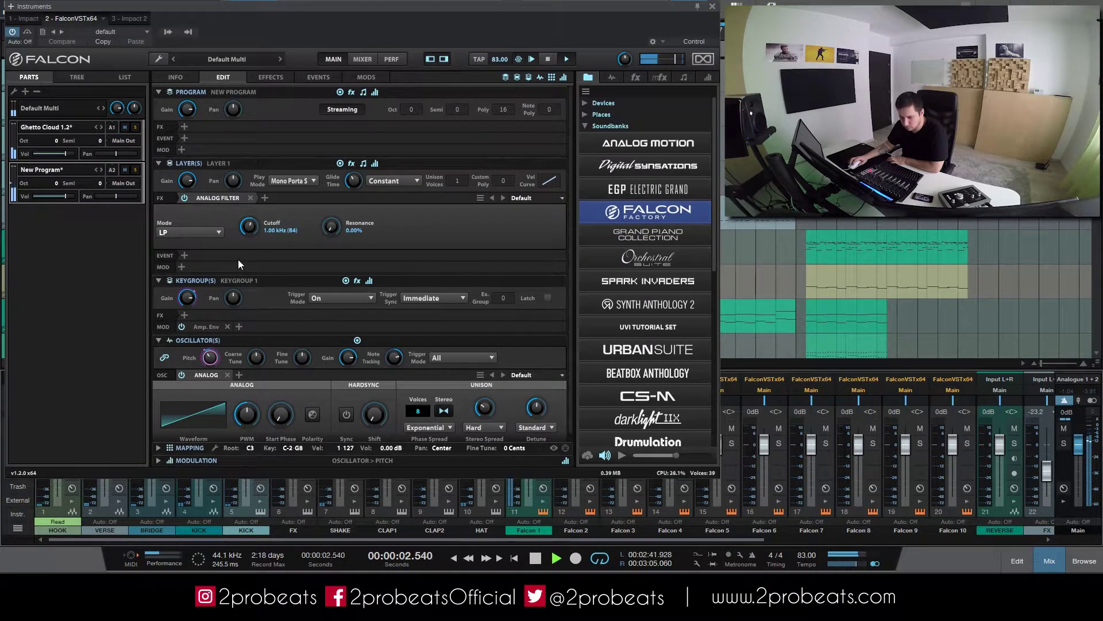
pyautogui.moveTo(246, 229)
pyautogui.mouseDown()
pyautogui.moveTo(253, 198)
pyautogui.moveTo(254, 214)
pyautogui.mouseUp()
pyautogui.moveTo(332, 228); pyautogui.dragTo(345, 191)
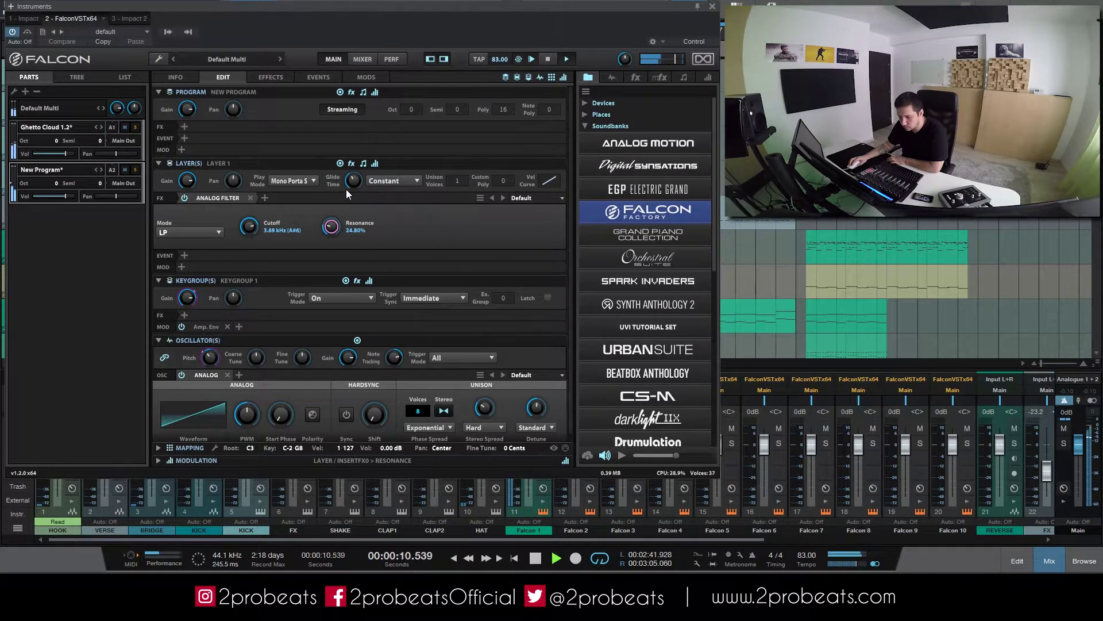
pyautogui.click(138, 170)
pyautogui.moveTo(333, 227); pyautogui.dragTo(355, 105)
pyautogui.scroll(-3, 247, 229)
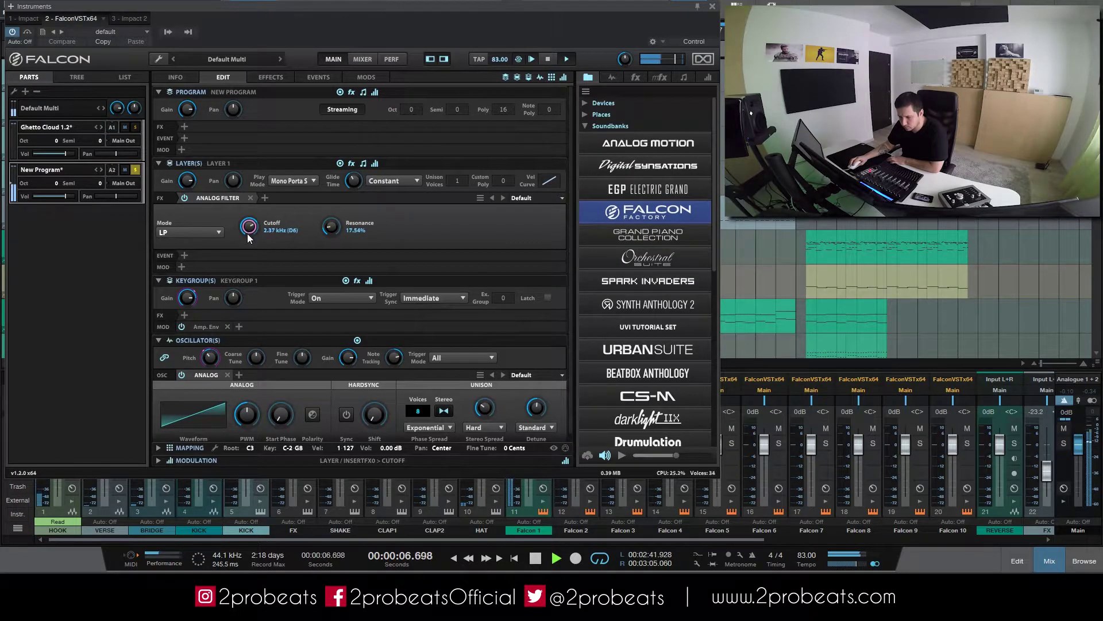
pyautogui.scroll(1, 247, 233)
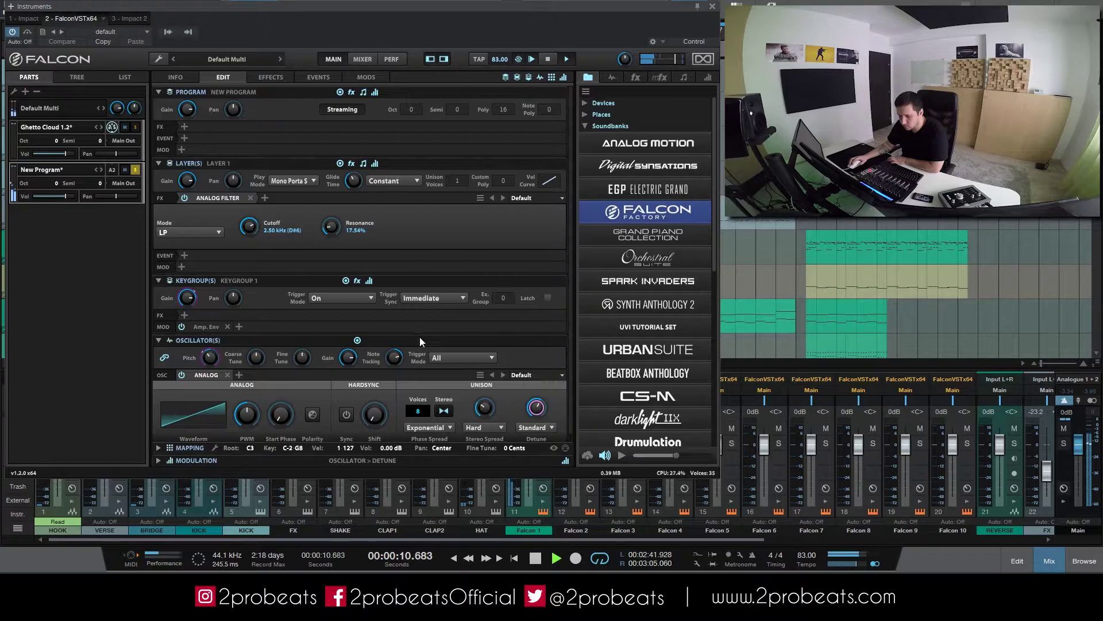
# Check the bass in the mix and route the bass part's output in Falcon to Out 2, with its solo off
pyautogui.click(712, 7)
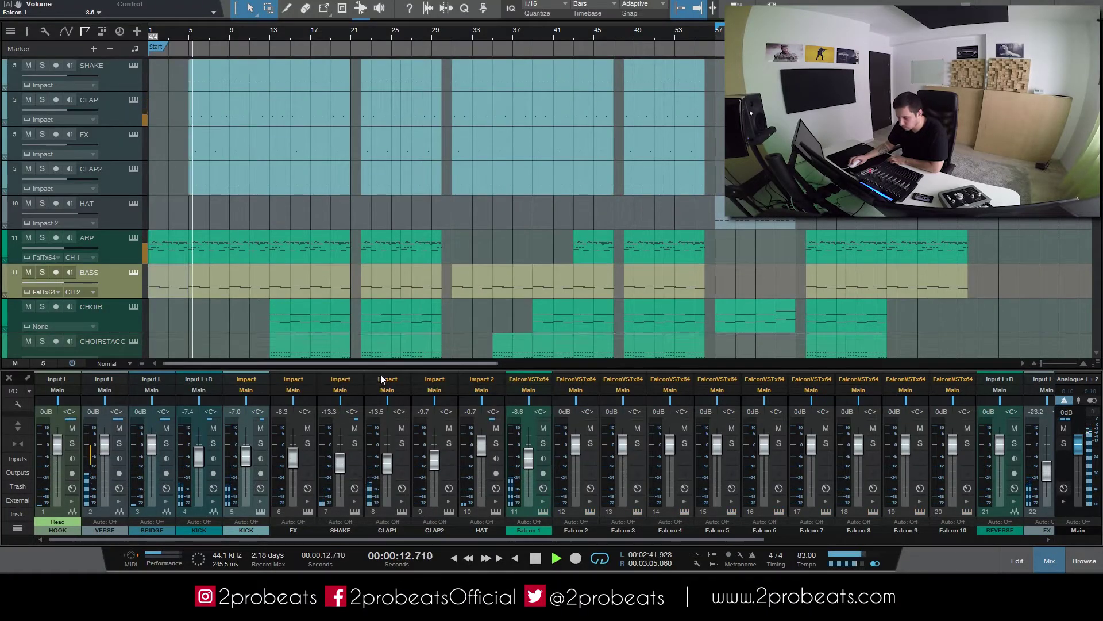
pyautogui.click(43, 271)
pyautogui.click(43, 271)
pyautogui.click(133, 273)
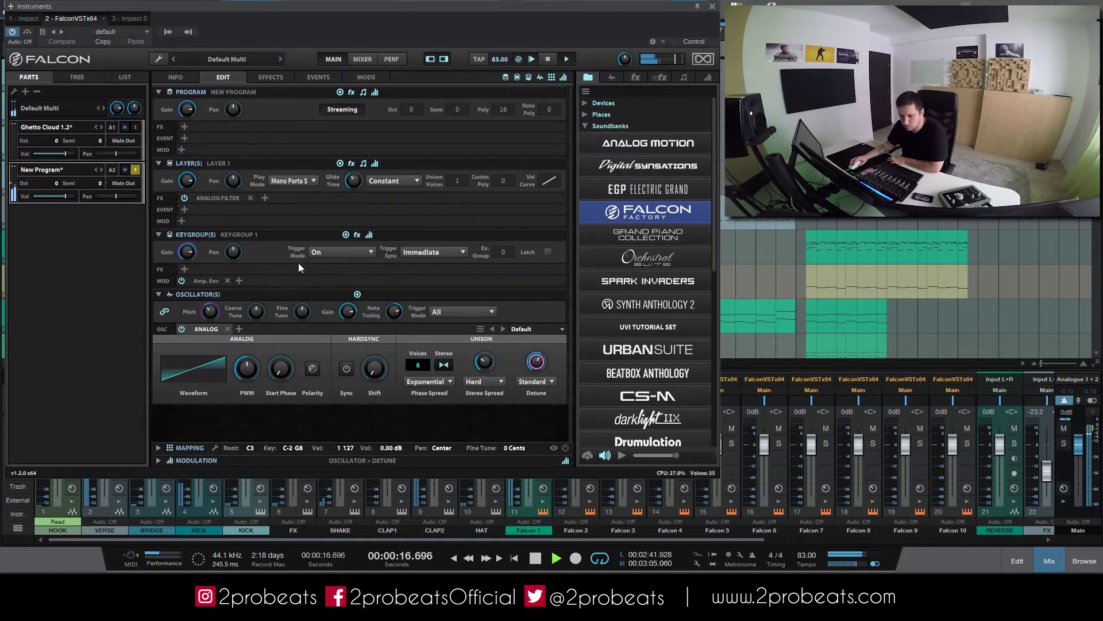
pyautogui.click(124, 182)
pyautogui.click(139, 202)
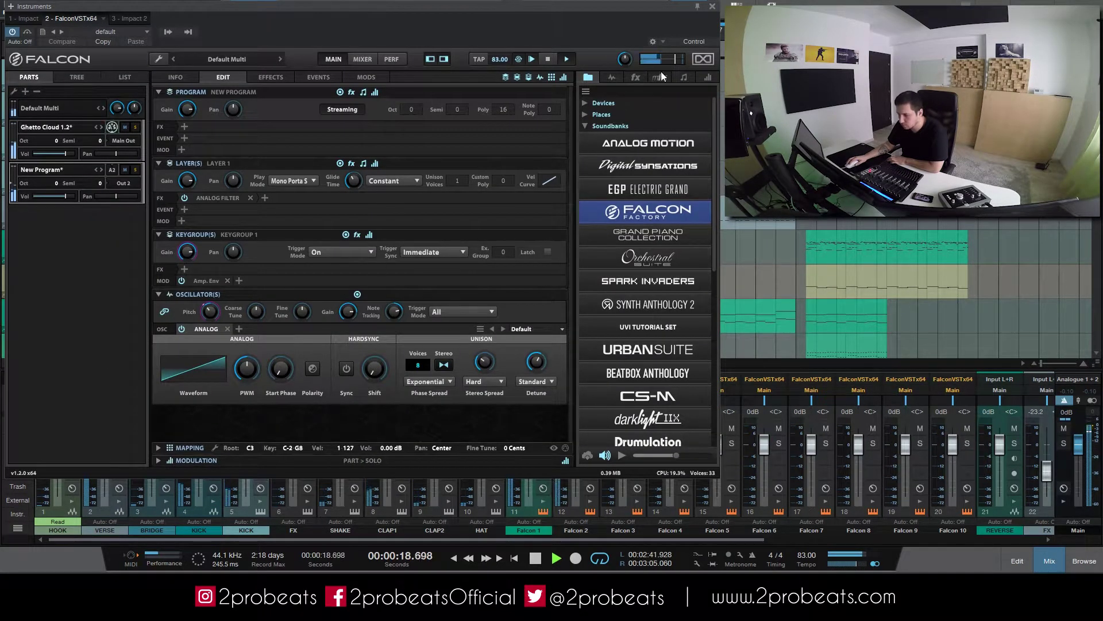
# Solo the Falcon 1 and Falcon 2 mixer channels, replay from the start and set the Falcon 2 fader to about -5.8 dB
pyautogui.click(713, 7)
pyautogui.click(543, 443)
pyautogui.click(590, 444)
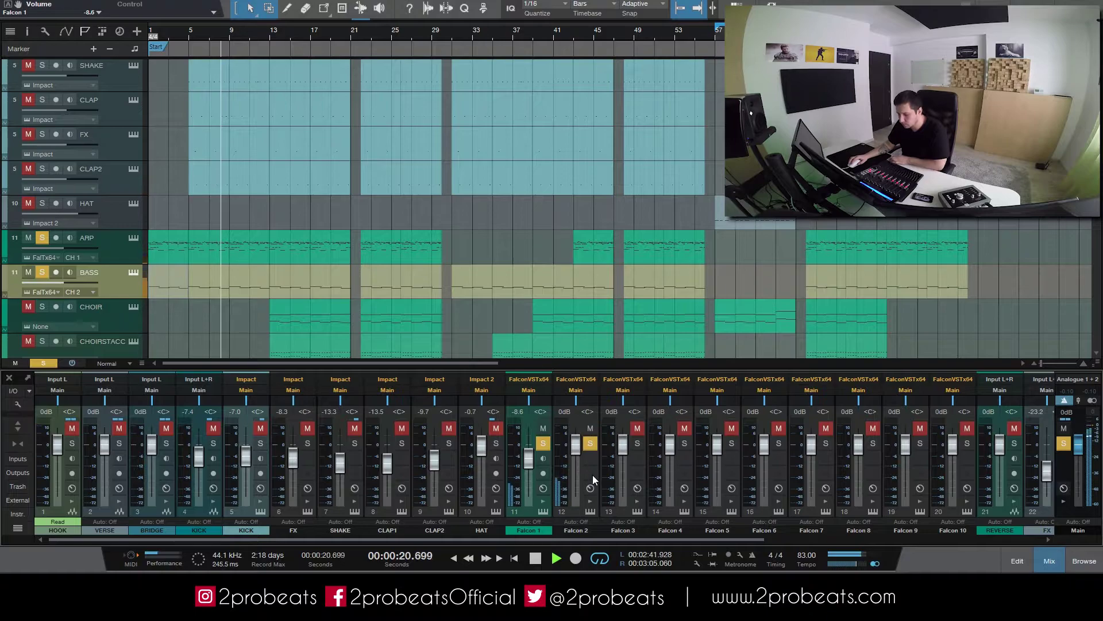
pyautogui.press(',')
pyautogui.scroll(-2, 574, 445)
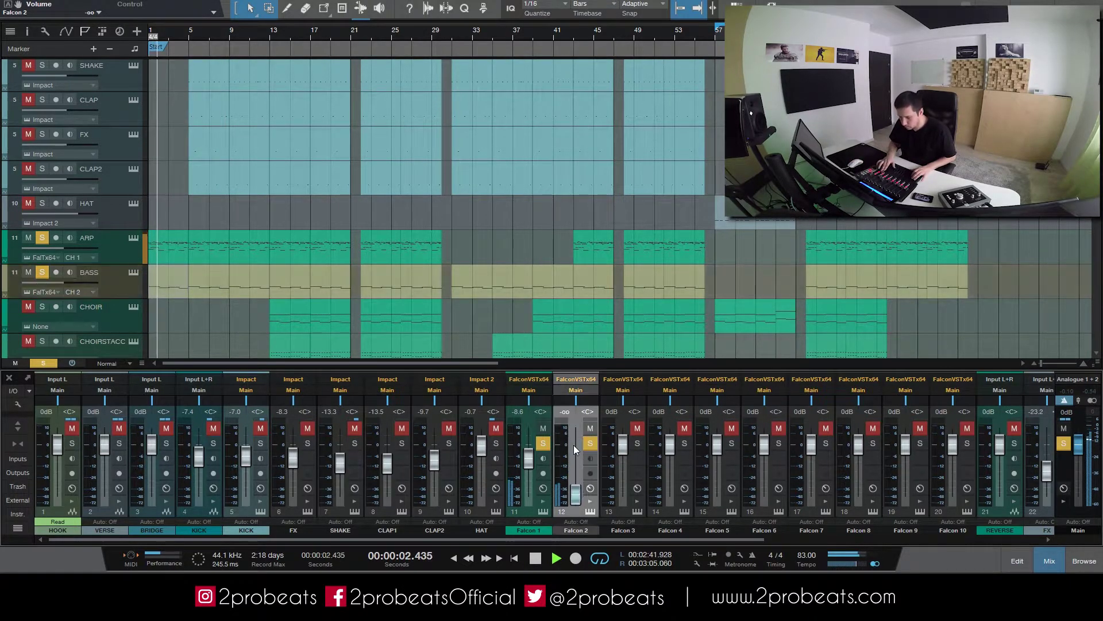
pyautogui.scroll(3, 573, 445)
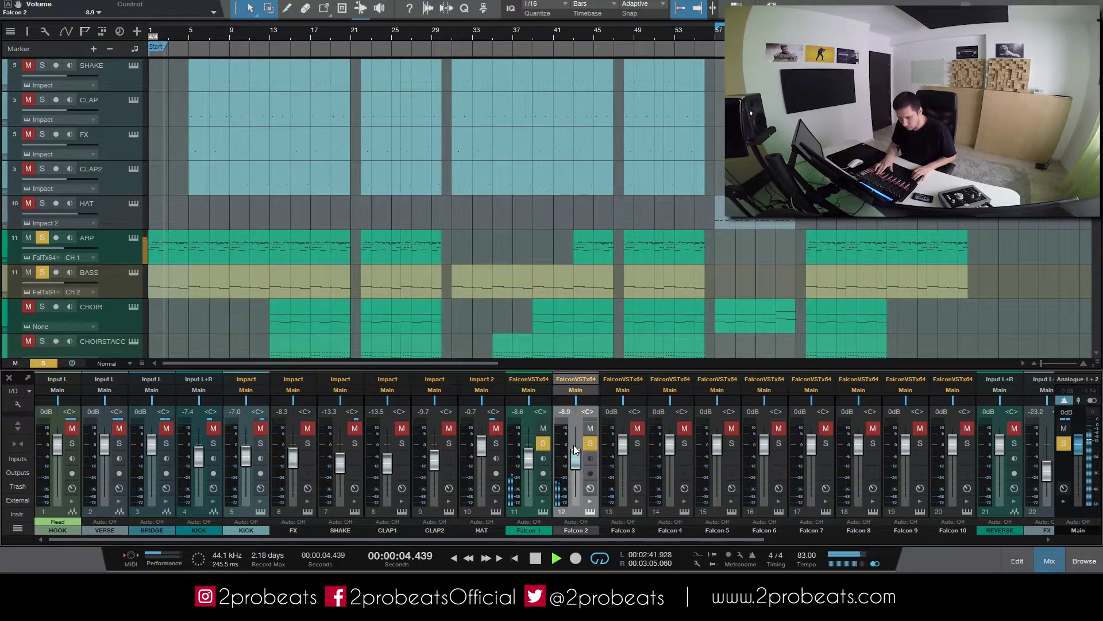
pyautogui.scroll(1, 573, 445)
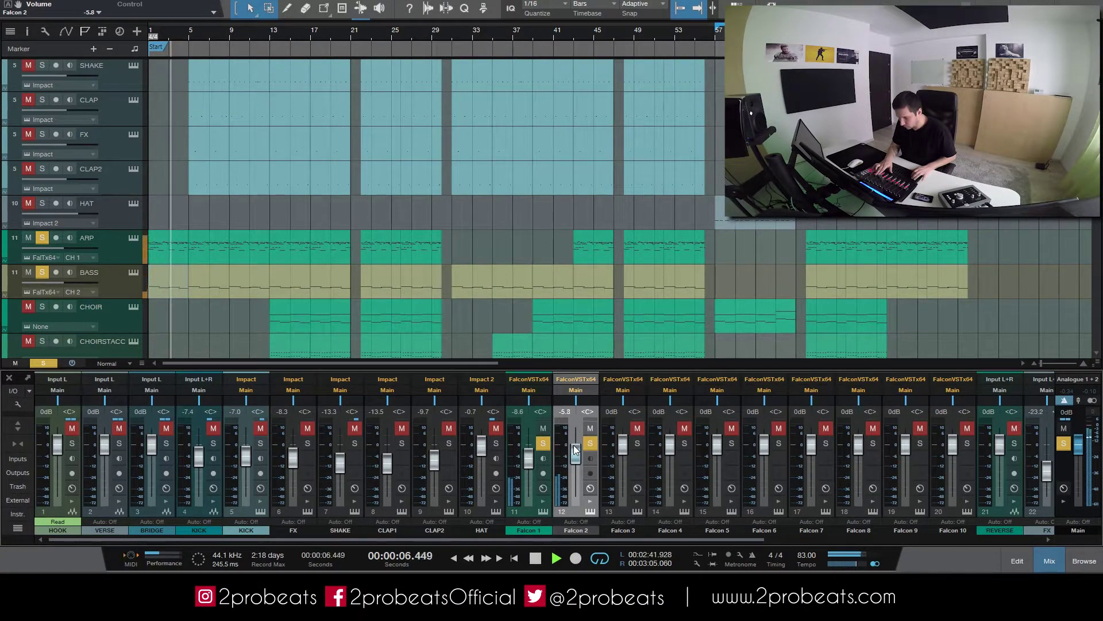
# Lower the Falcon 2 fader to -7.4 dB while comparing the solo and full mix, and clear the solos
pyautogui.press('space')
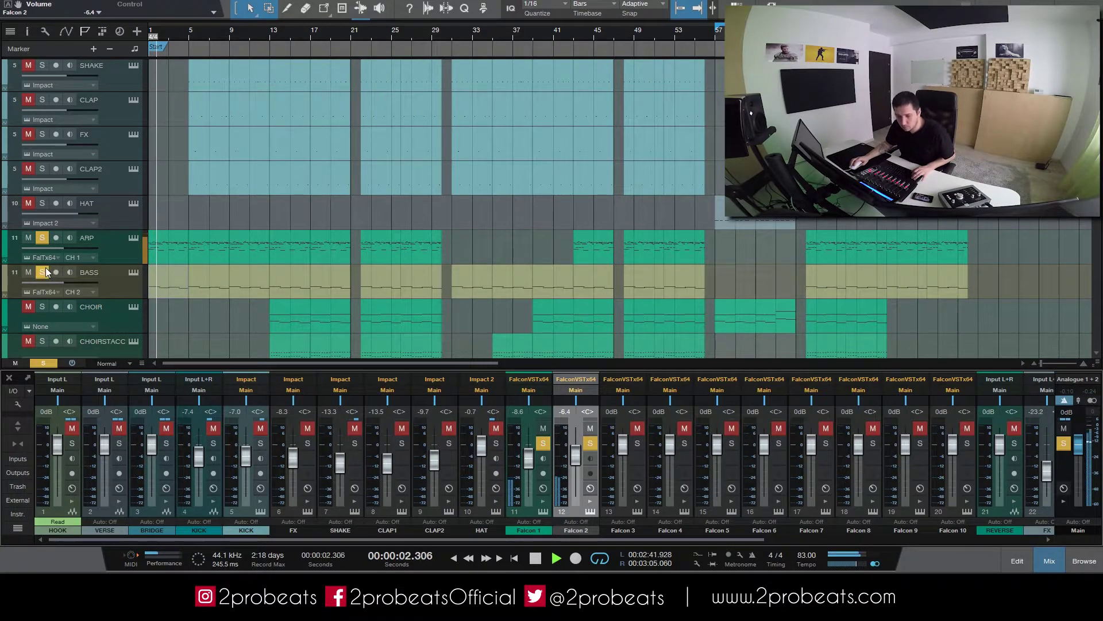
pyautogui.click(40, 239)
pyautogui.press(',')
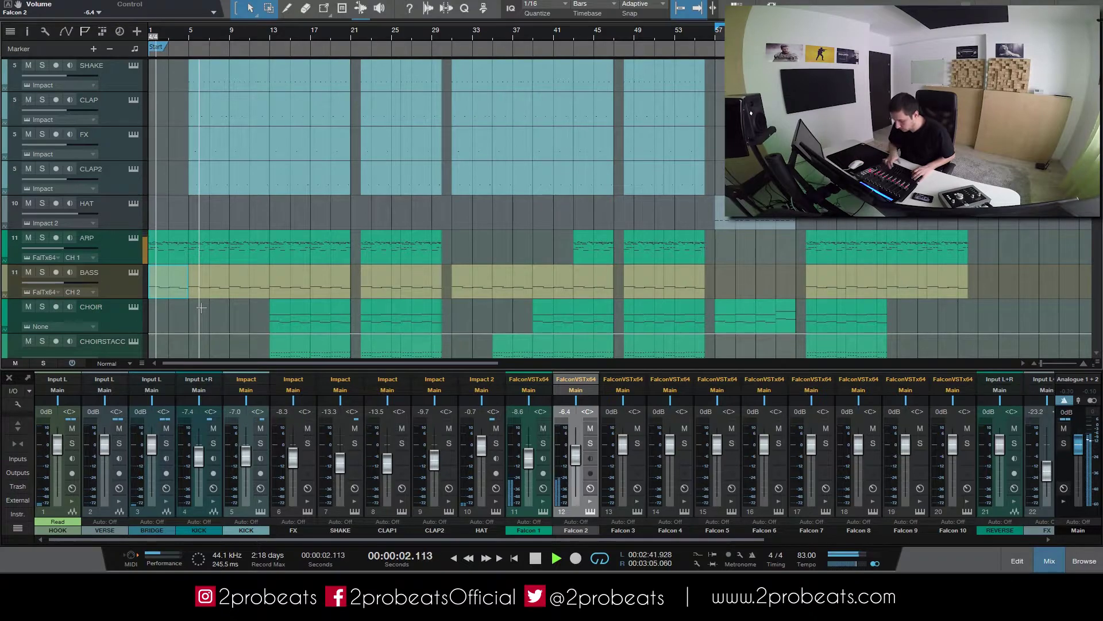
pyautogui.press('s')
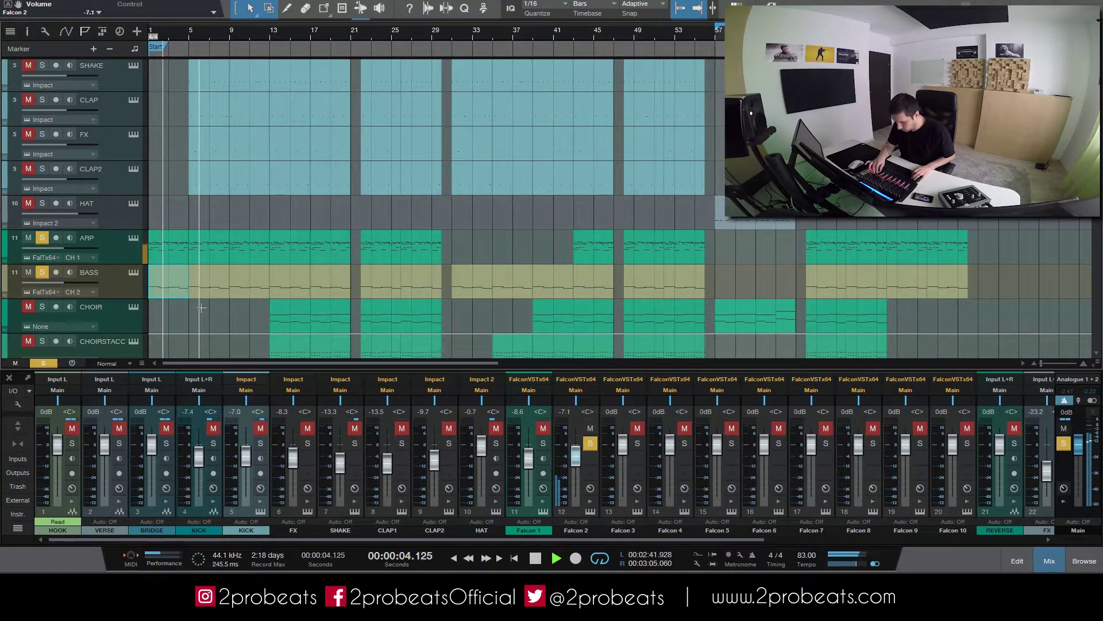
pyautogui.press('s')
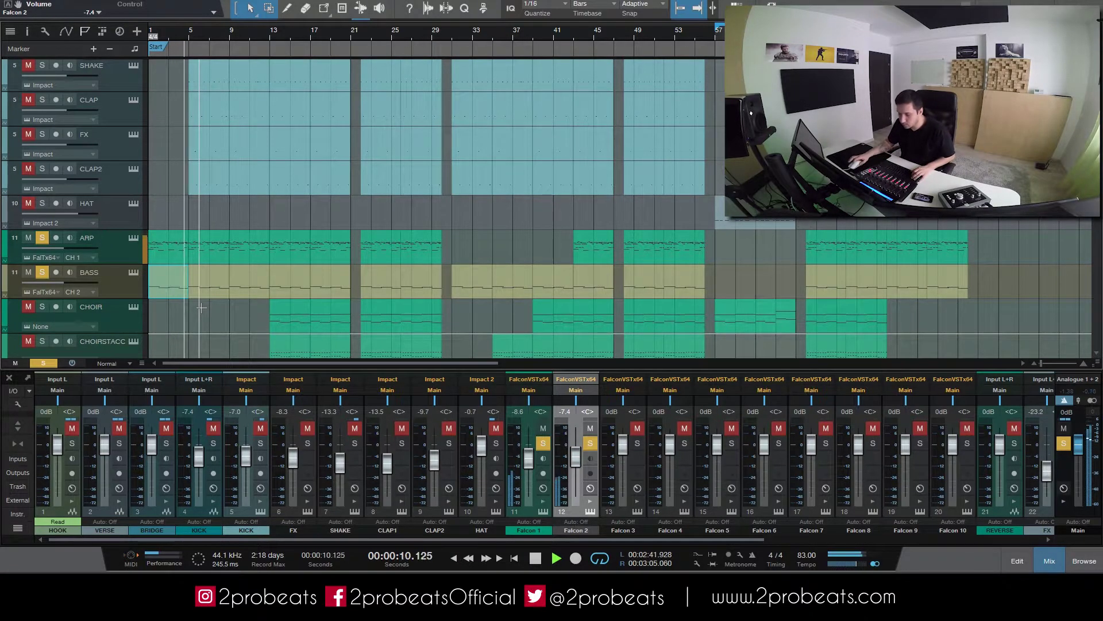
pyautogui.click(543, 443)
pyautogui.click(591, 444)
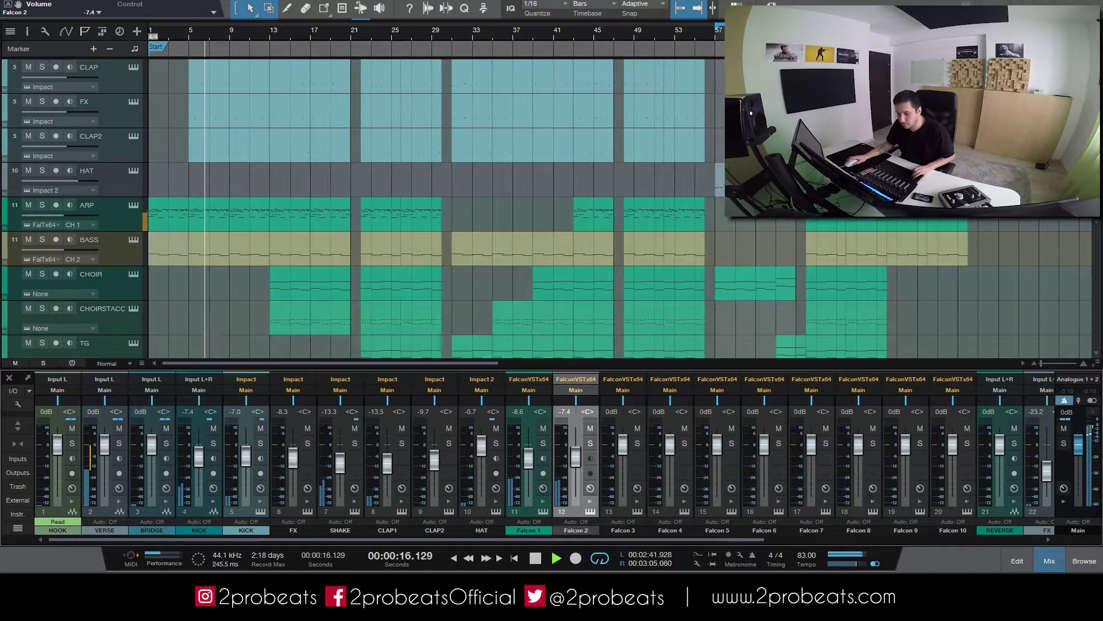
# Assign the existing FalconVSTx64 instrument to the CHOIR track
pyautogui.scroll(-2, 587, 309)
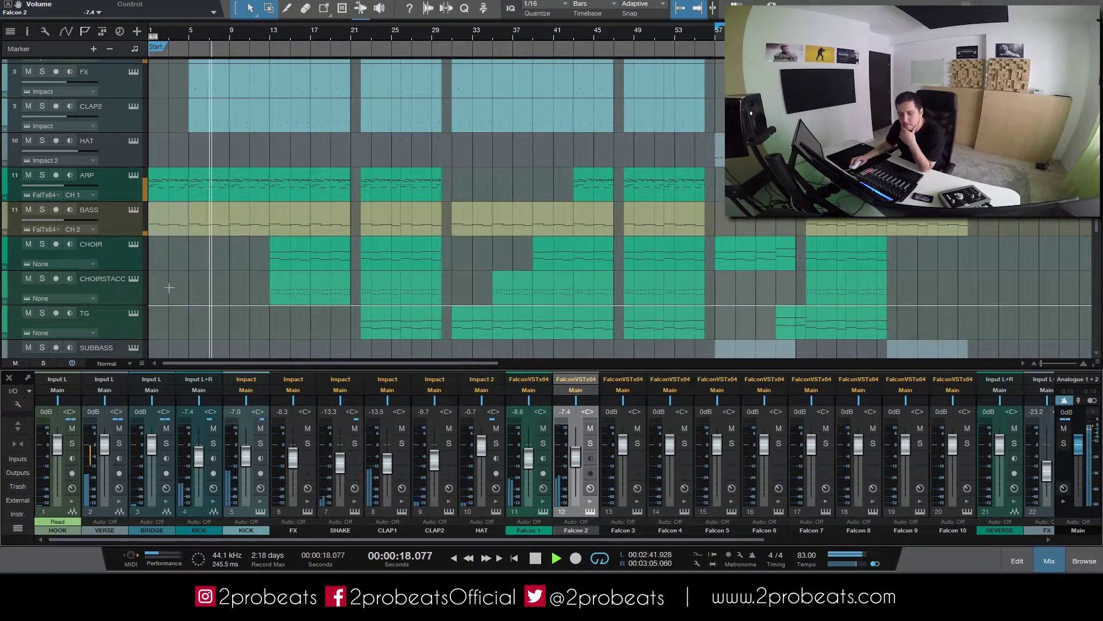
pyautogui.click(60, 264)
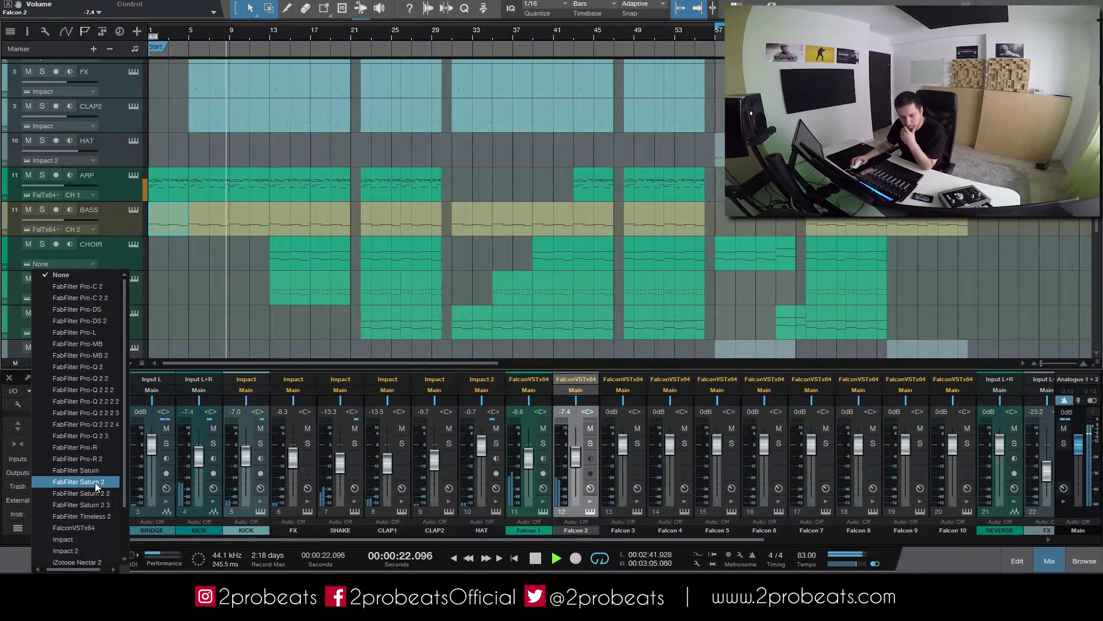
pyautogui.click(95, 526)
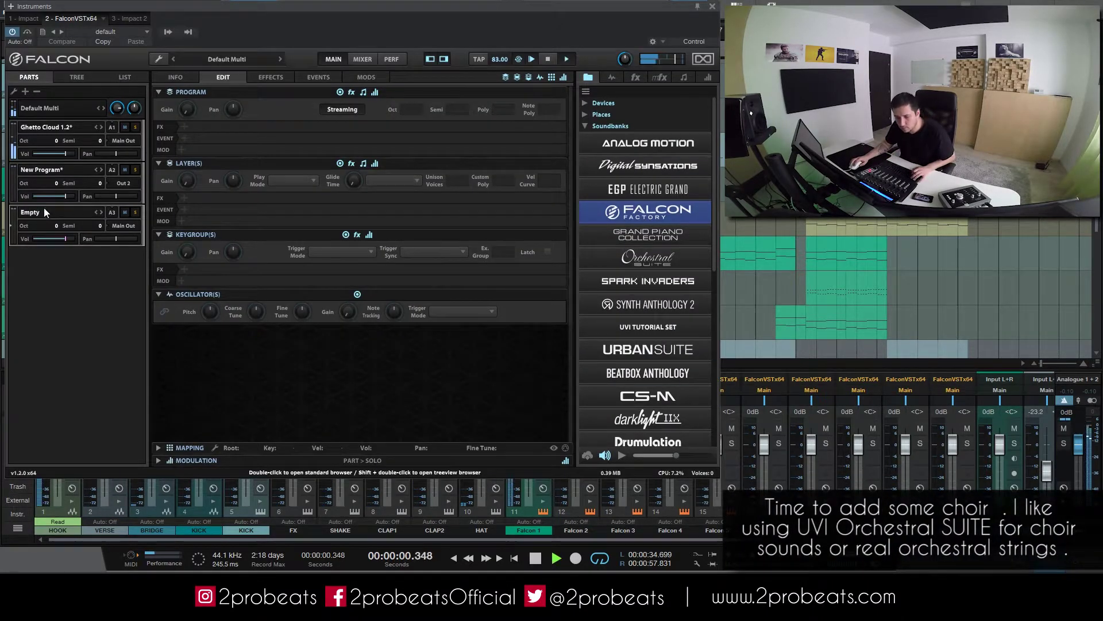
# Load the Children Choirs program from the Orchestral Suite soundbank into Falcon's empty third part
pyautogui.press('space')
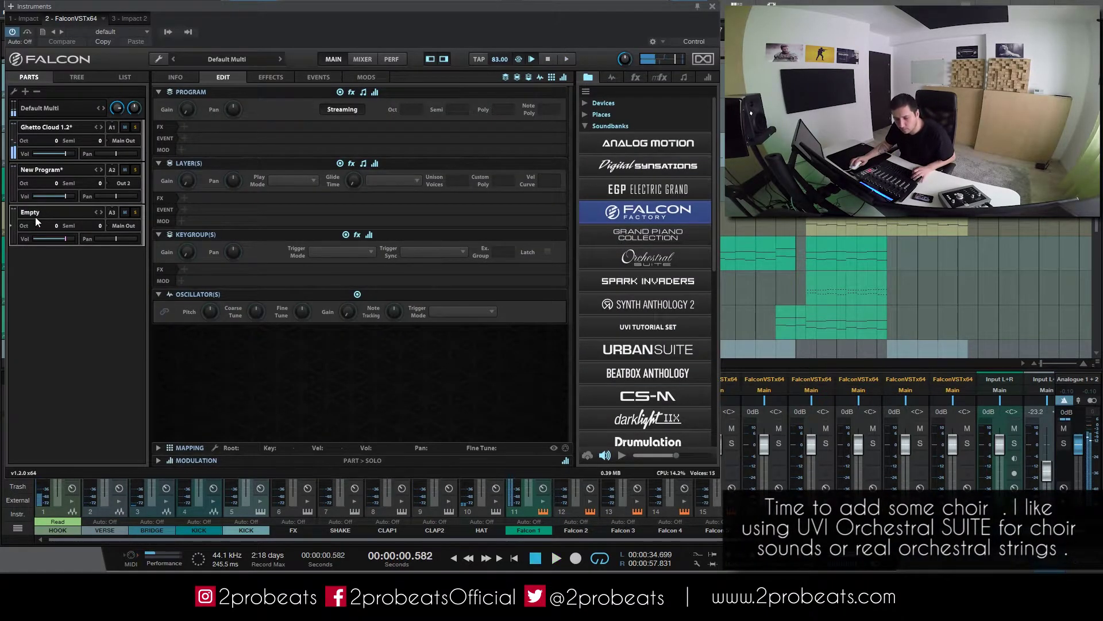
pyautogui.click(667, 264)
pyautogui.scroll(-2, 657, 309)
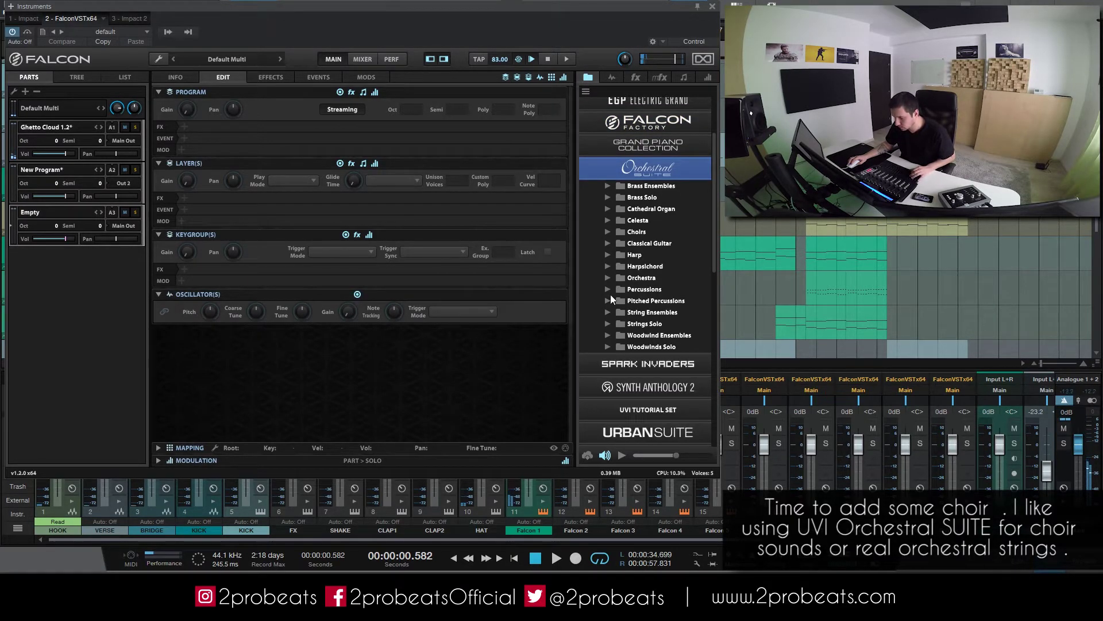
pyautogui.click(607, 231)
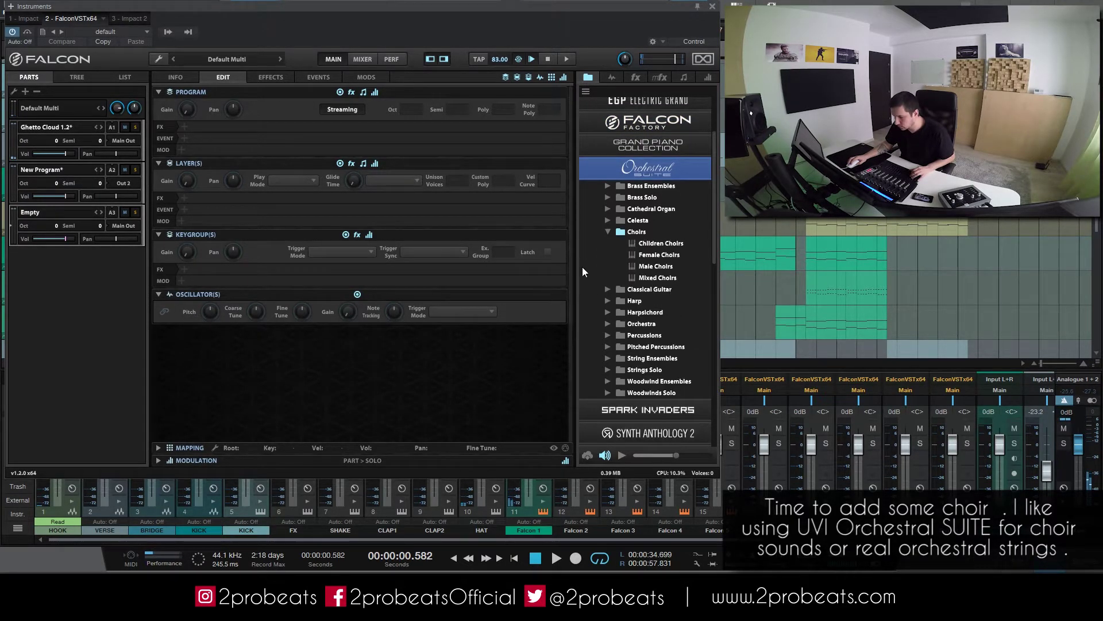
pyautogui.doubleClick(662, 246)
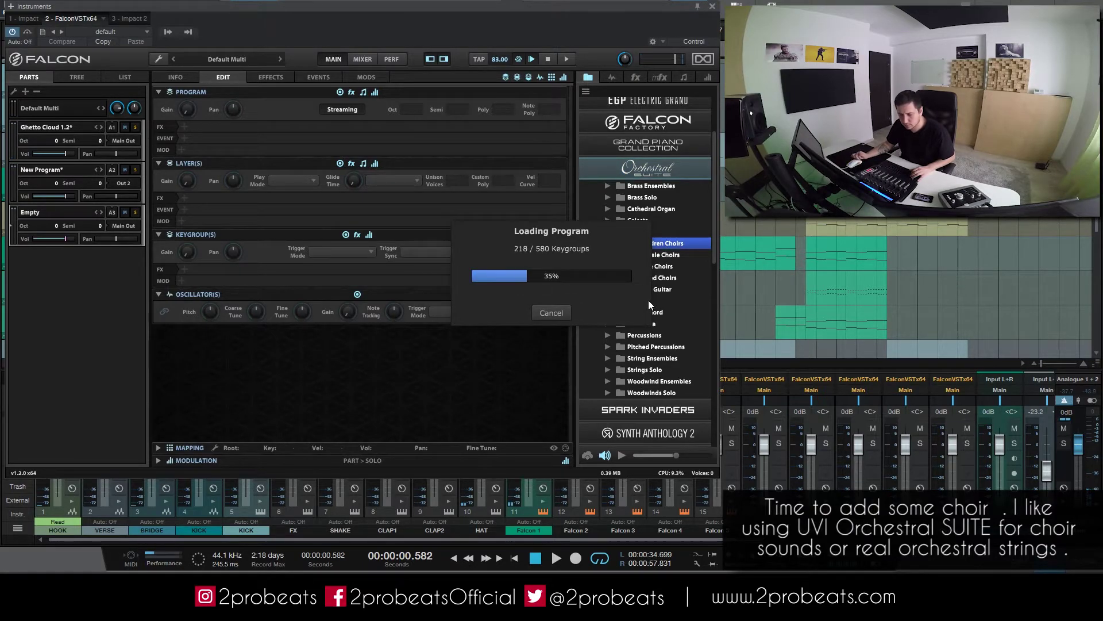
# Solo the CHOIR track and set its instrument channel to match the choir part in Falcon
pyautogui.press('space')
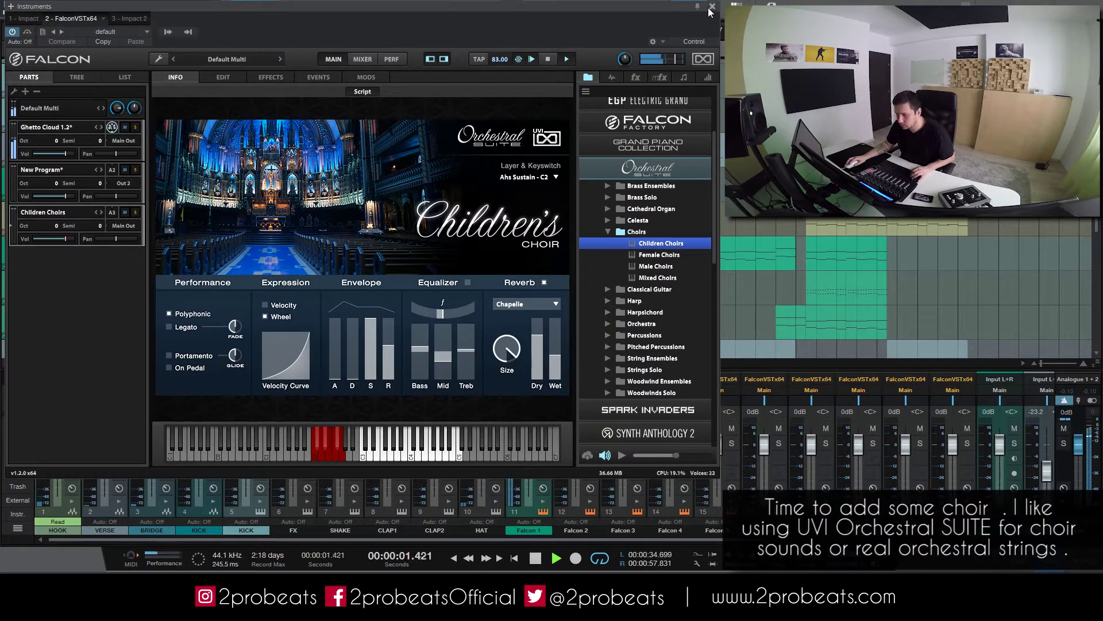
pyautogui.click(711, 7)
pyautogui.click(42, 243)
pyautogui.click(92, 264)
pyautogui.click(95, 298)
pyautogui.press('space')
# Route the Children Choirs part's output in Falcon to Out 3
pyautogui.click(132, 244)
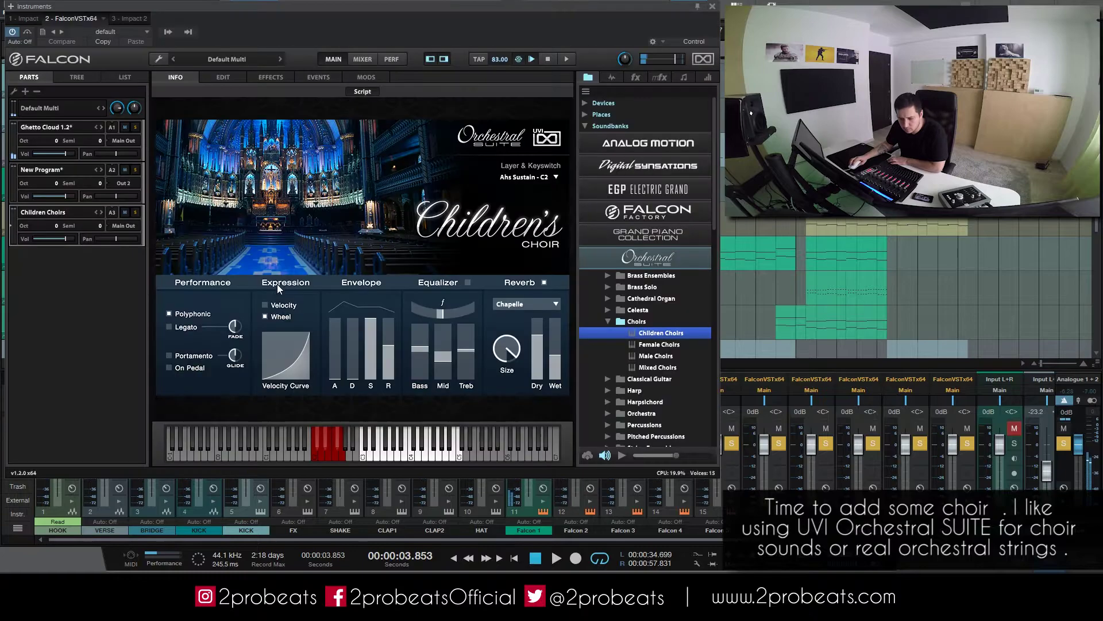
pyautogui.click(115, 226)
pyautogui.click(143, 250)
# Audition the Female Choirs and Male Choirs programs on the choir part during playback
pyautogui.press('space')
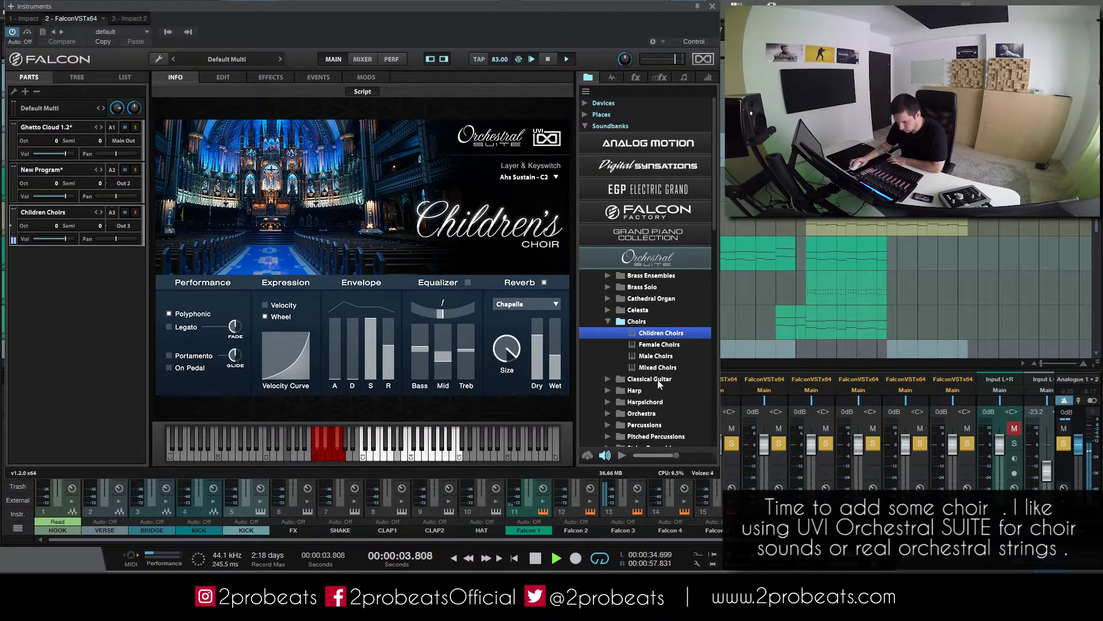
pyautogui.doubleClick(654, 347)
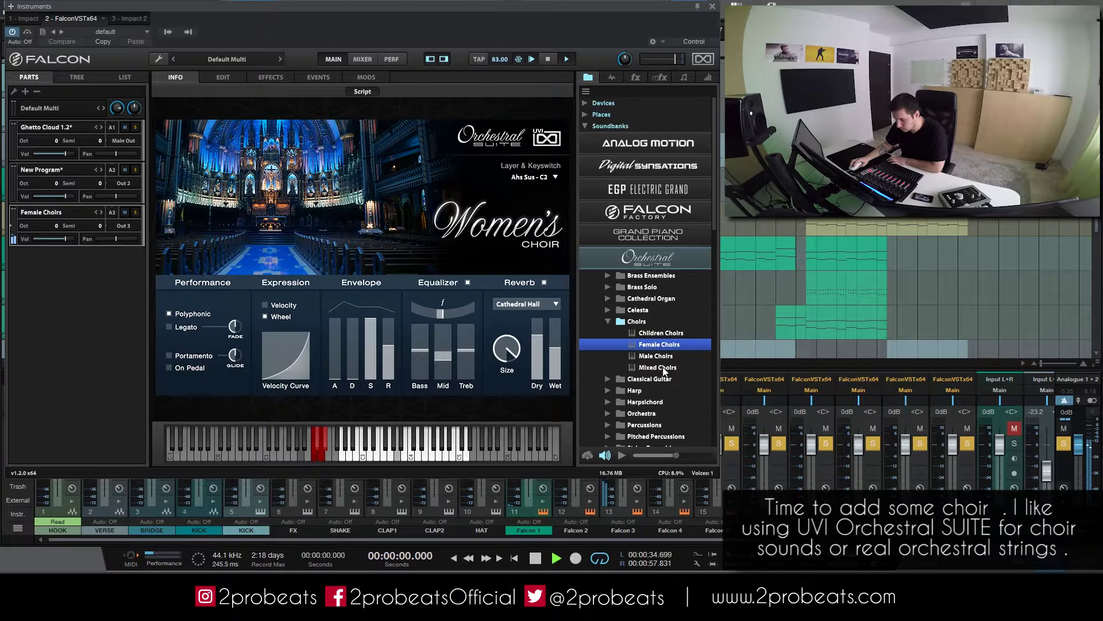
pyautogui.doubleClick(661, 356)
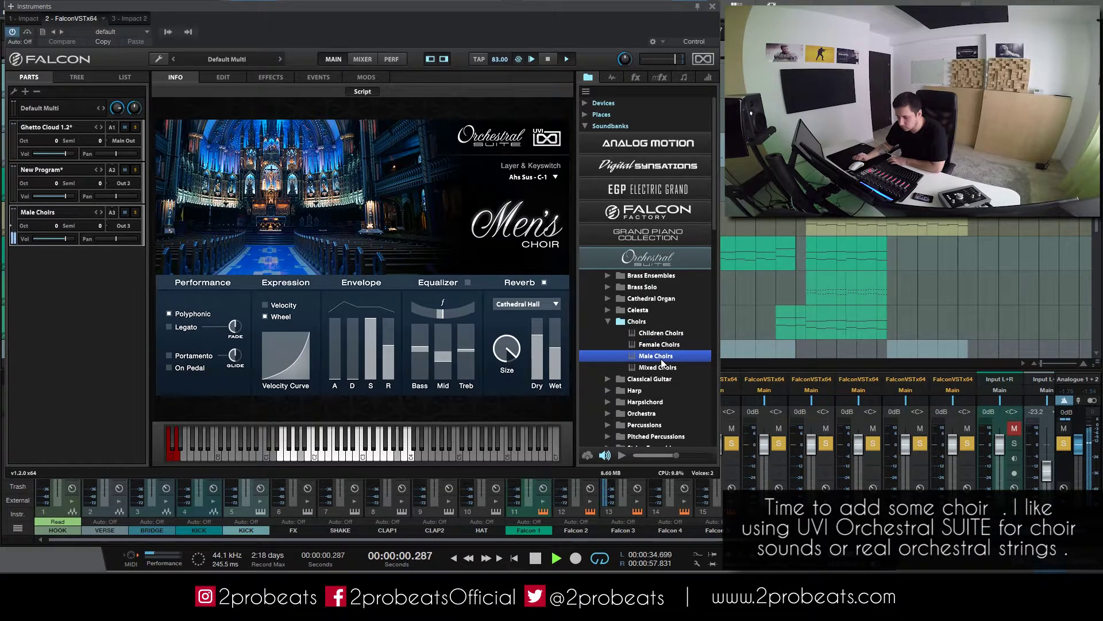
# Load the Mixed Choirs program into the choir part and select its Ahs Sustain 2 layer
pyautogui.doubleClick(677, 369)
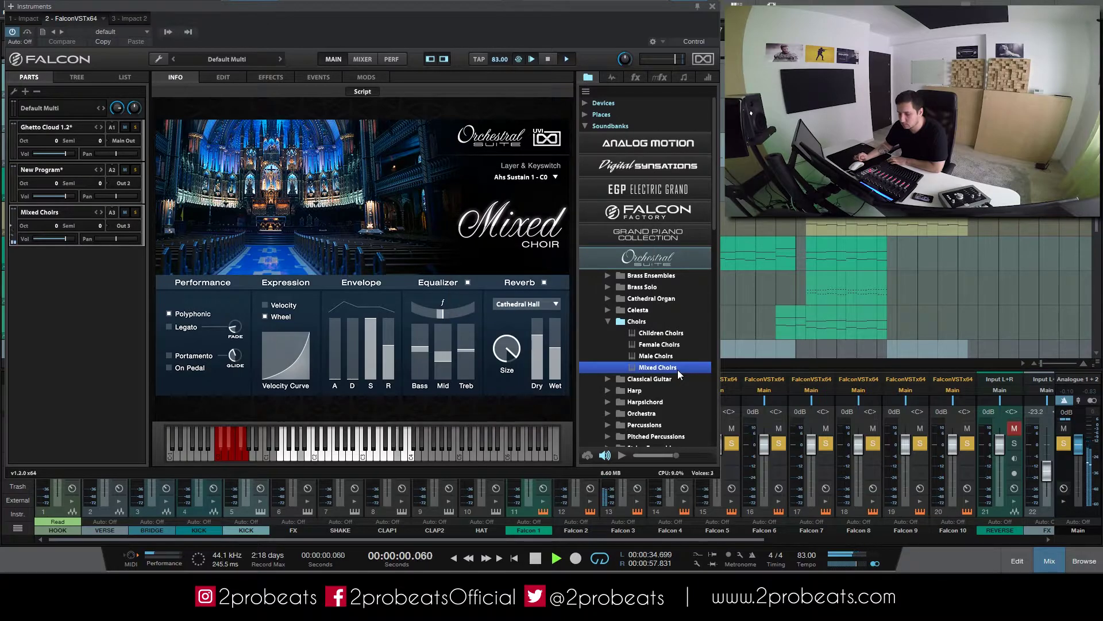
pyautogui.click(516, 179)
pyautogui.click(509, 196)
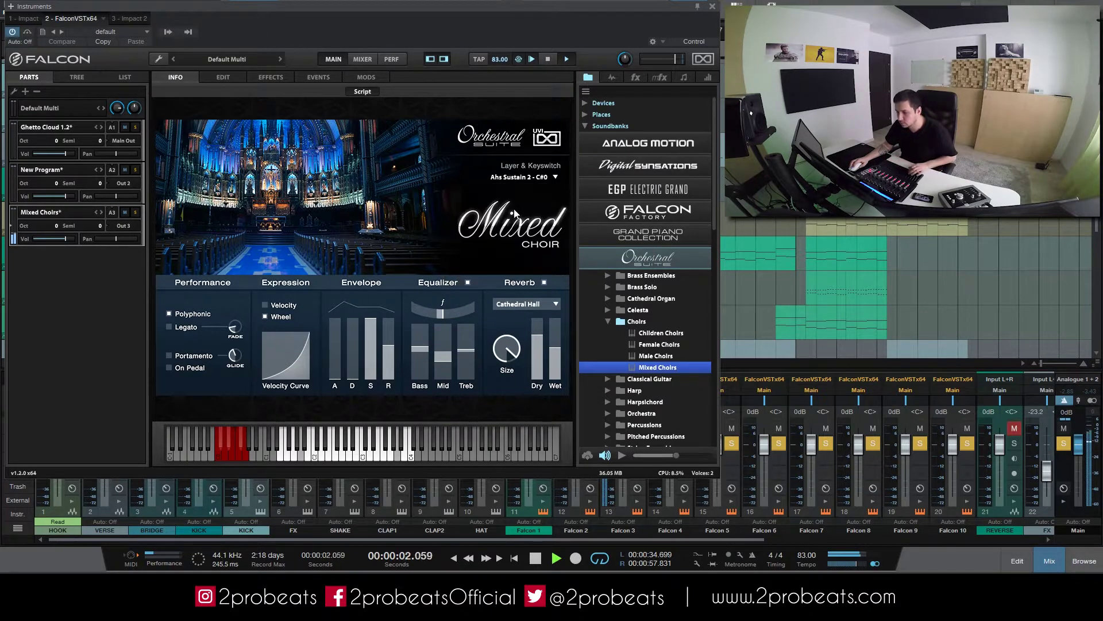
# Audition the Ahs Stac, Ehs Sustain, Ihs Sustain and Ihs Stac layers of the Mixed Choirs part during playback
pyautogui.click(520, 179)
pyautogui.click(515, 214)
pyautogui.click(520, 178)
pyautogui.click(519, 227)
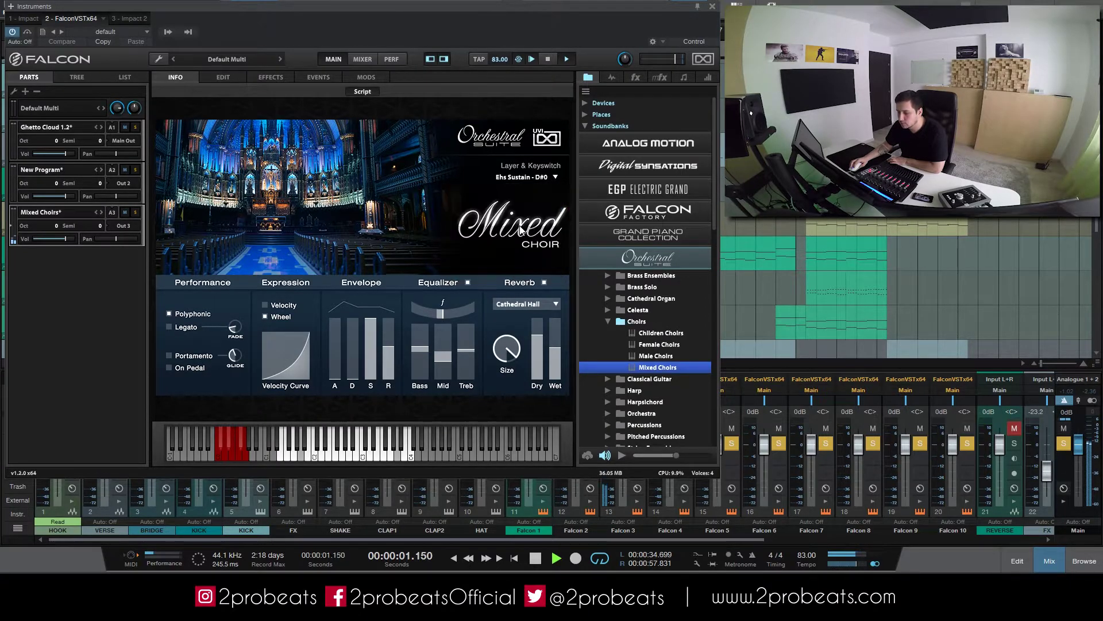
pyautogui.click(520, 179)
pyautogui.click(498, 239)
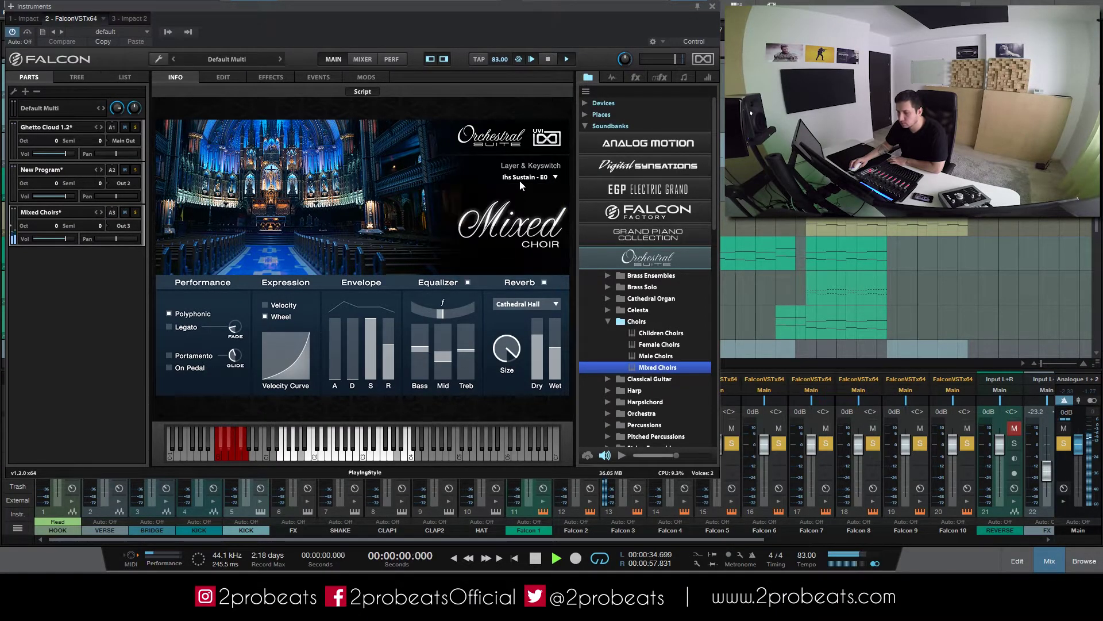
pyautogui.click(523, 180)
pyautogui.click(500, 250)
# Compare the choir's two Religious Sustain layers, keep Religious Ahs Sustain, and set its reverb Wet level to about 0.52
pyautogui.click(521, 178)
pyautogui.click(498, 262)
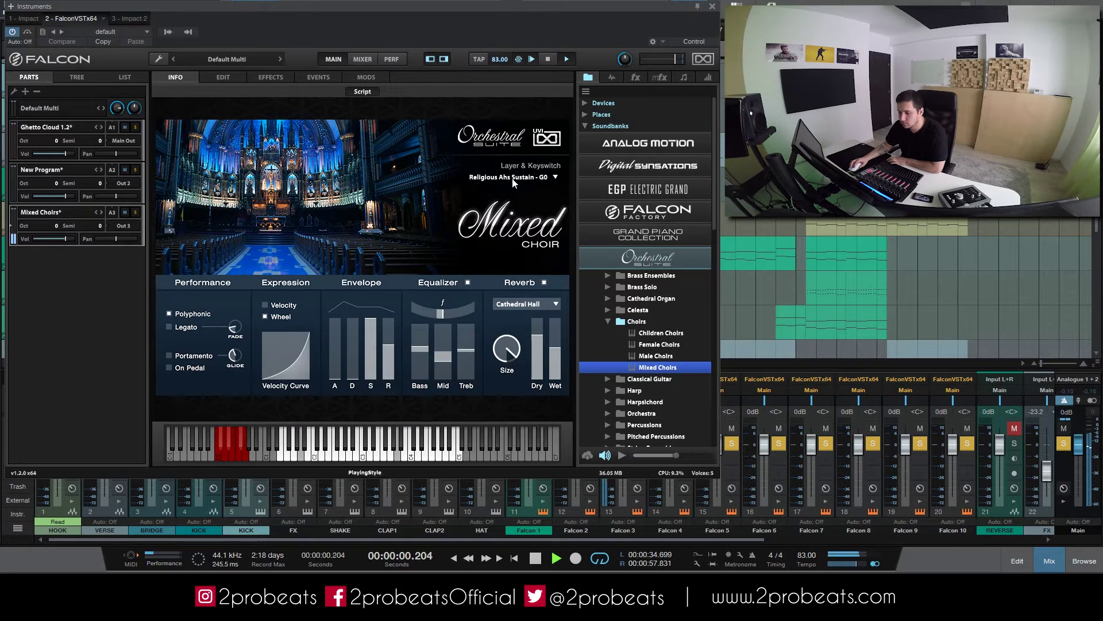
pyautogui.click(514, 179)
pyautogui.click(505, 274)
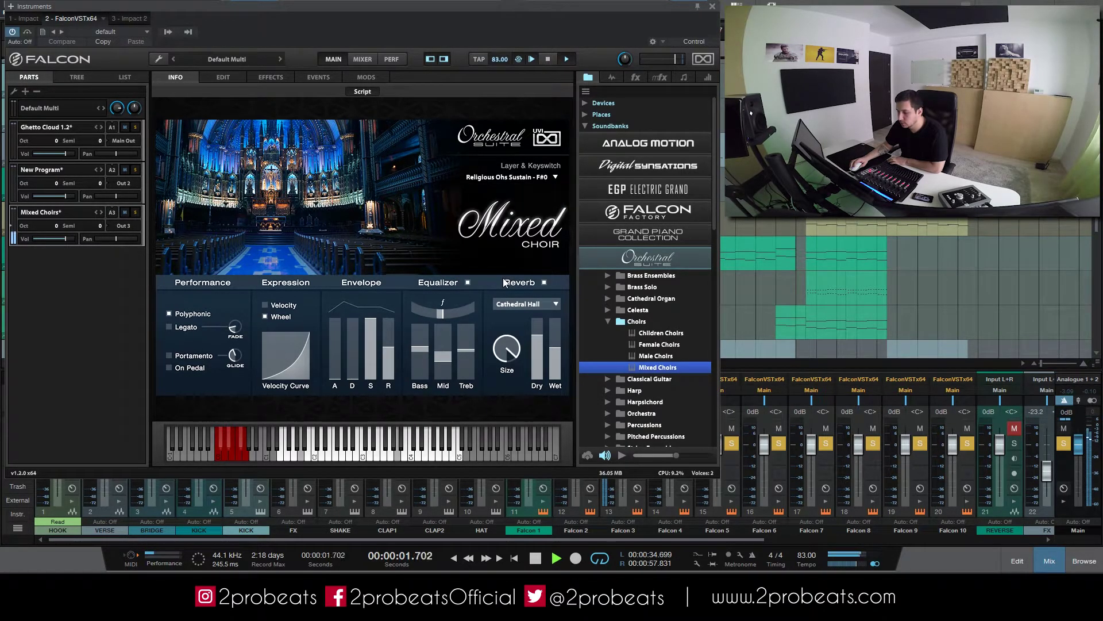
pyautogui.click(505, 179)
pyautogui.click(531, 262)
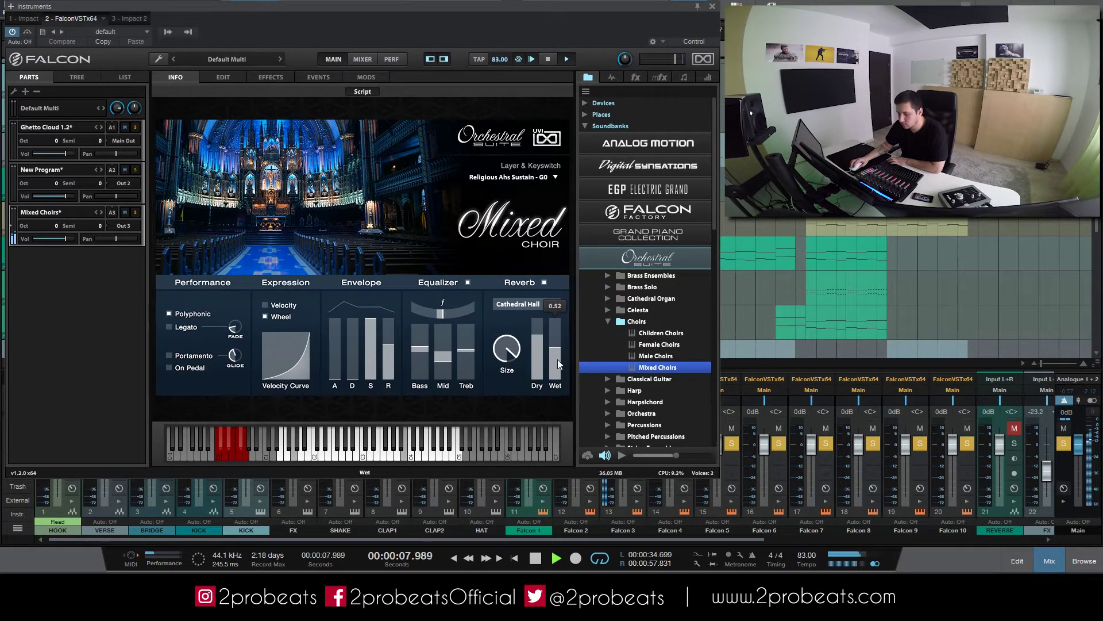
pyautogui.click(710, 8)
# Restart playback shortly before the first choir section with the ARP, BASS and CHOIR tracks soloed
pyautogui.press('space')
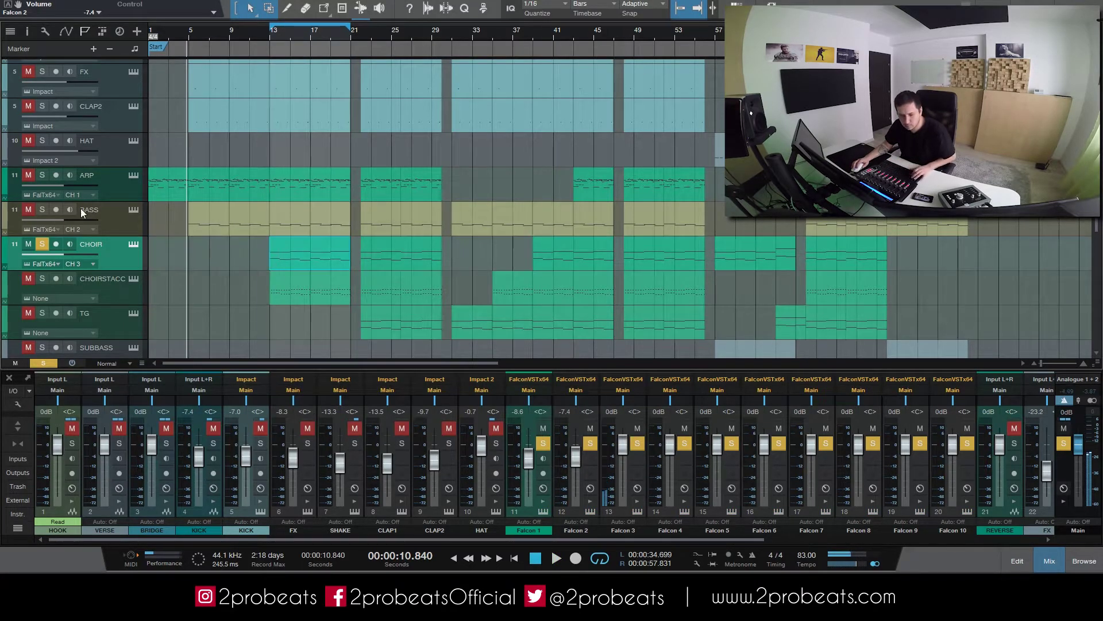
pyautogui.click(239, 33)
pyautogui.press('space')
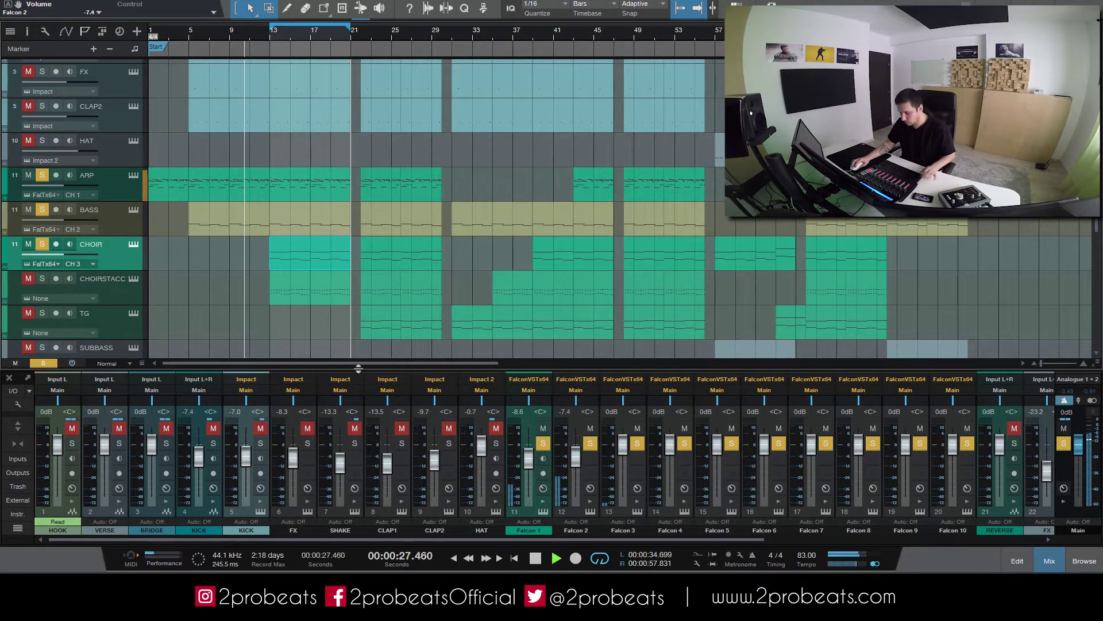
# Balance the choir against the arp by setting the Falcon 3 channel to +2.4 dB and Falcon 1 to -9.2 dB
pyautogui.click(626, 511)
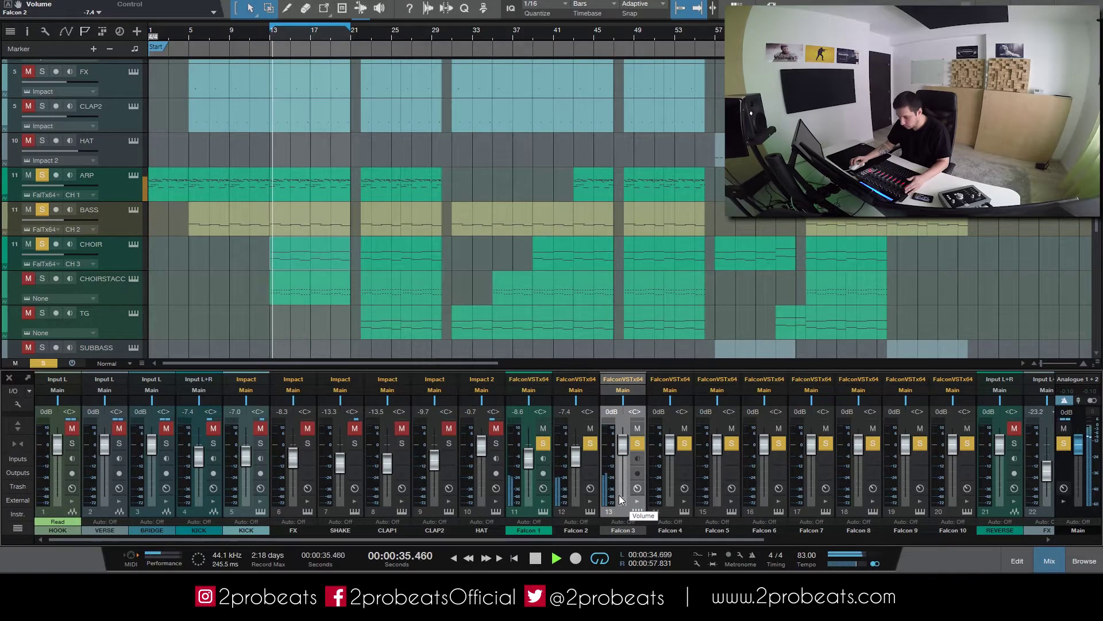
pyautogui.scroll(-10, 619, 495)
pyautogui.scroll(10, 619, 495)
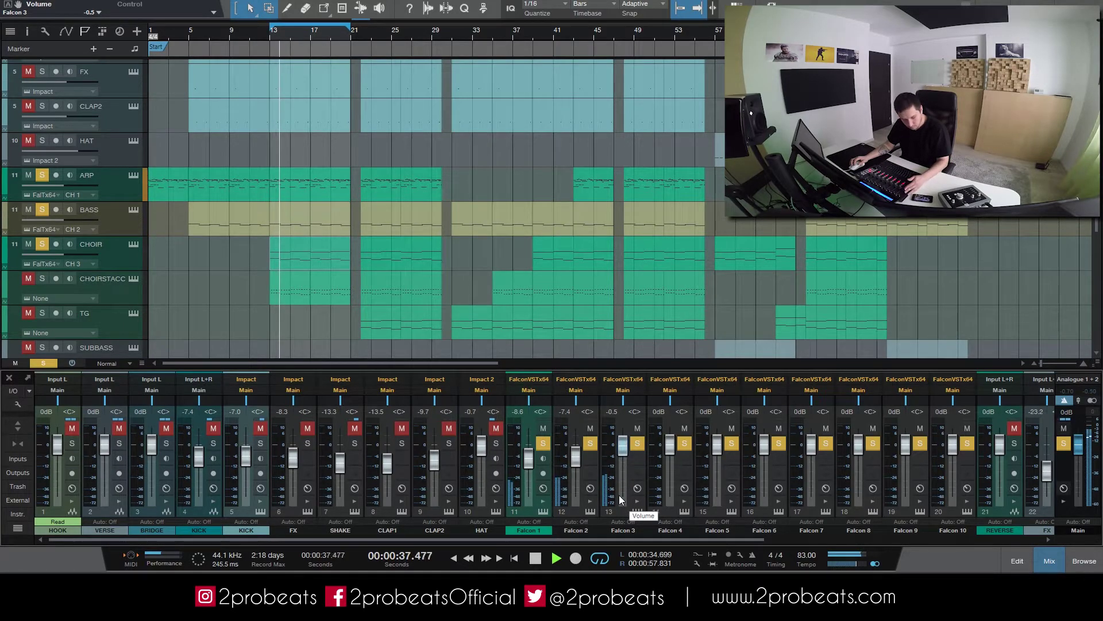
pyautogui.click(619, 494)
pyautogui.scroll(2, 618, 495)
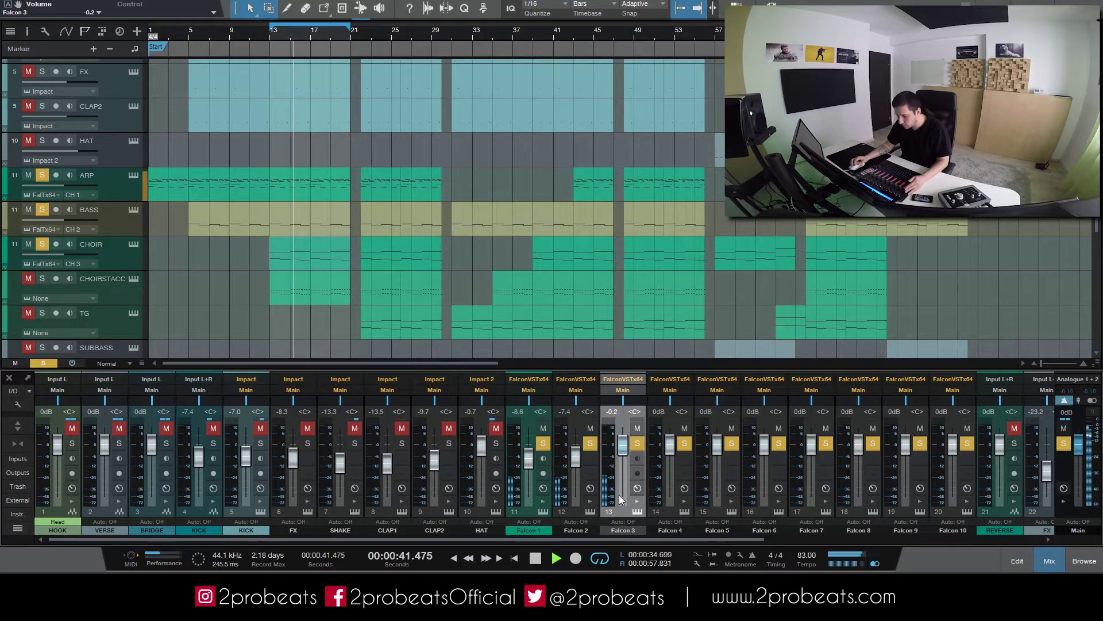
pyautogui.scroll(2, 619, 495)
pyautogui.scroll(4, 619, 495)
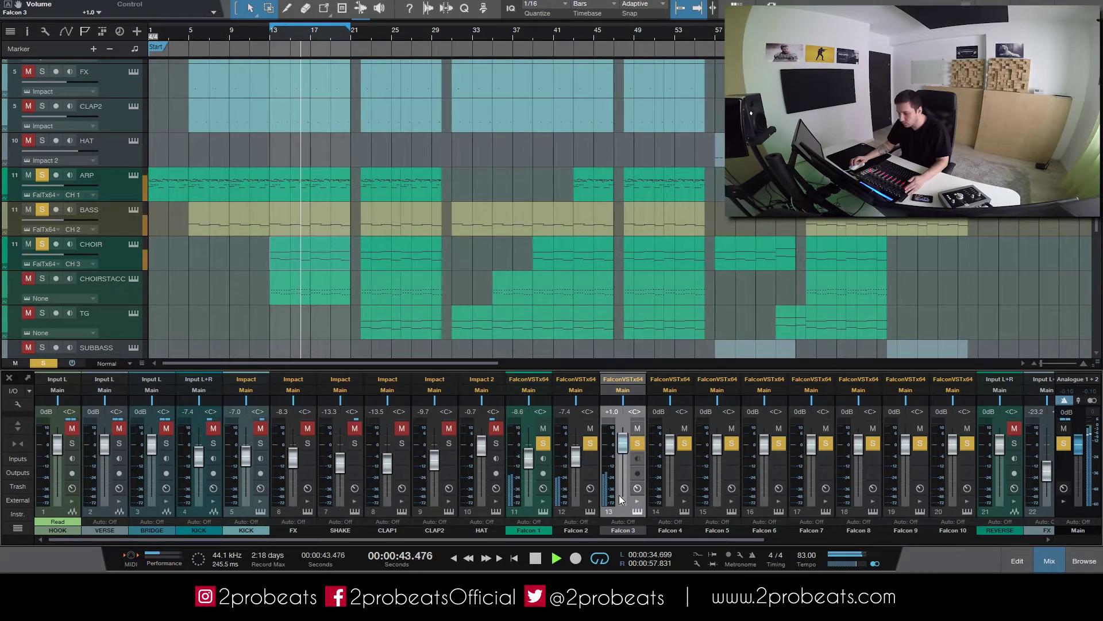
pyautogui.scroll(-1, 618, 495)
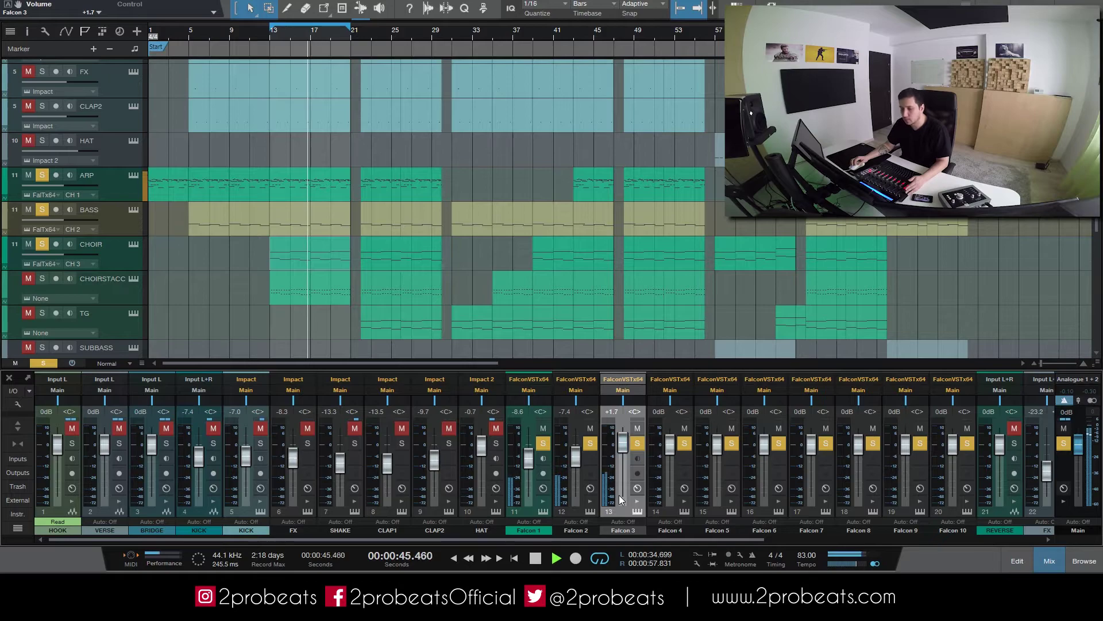
pyautogui.scroll(-3, 619, 495)
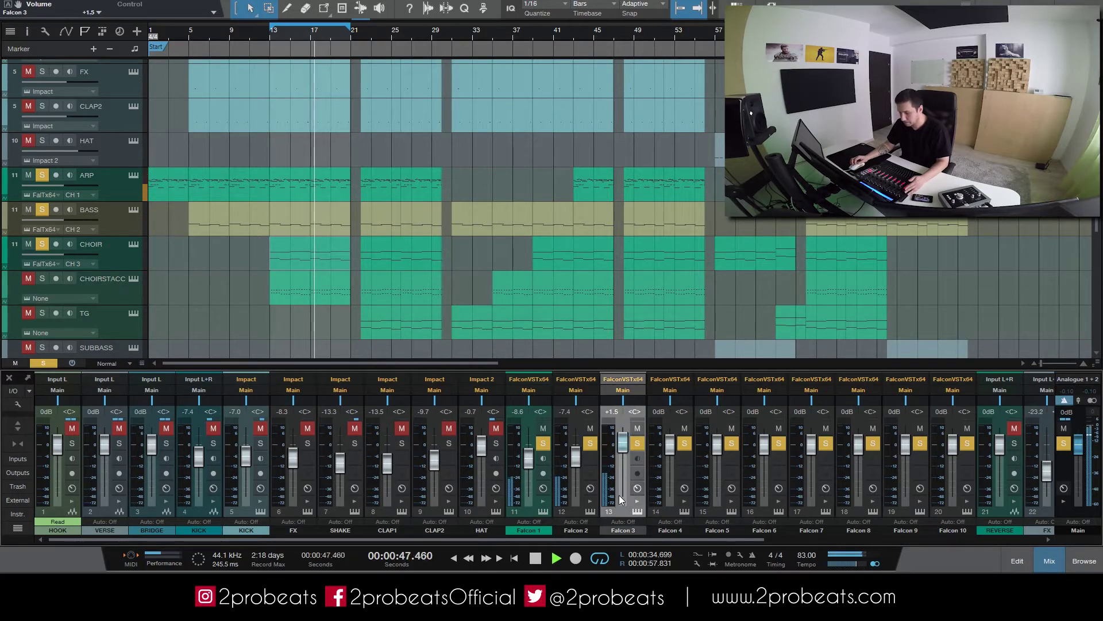
pyautogui.scroll(2, 619, 494)
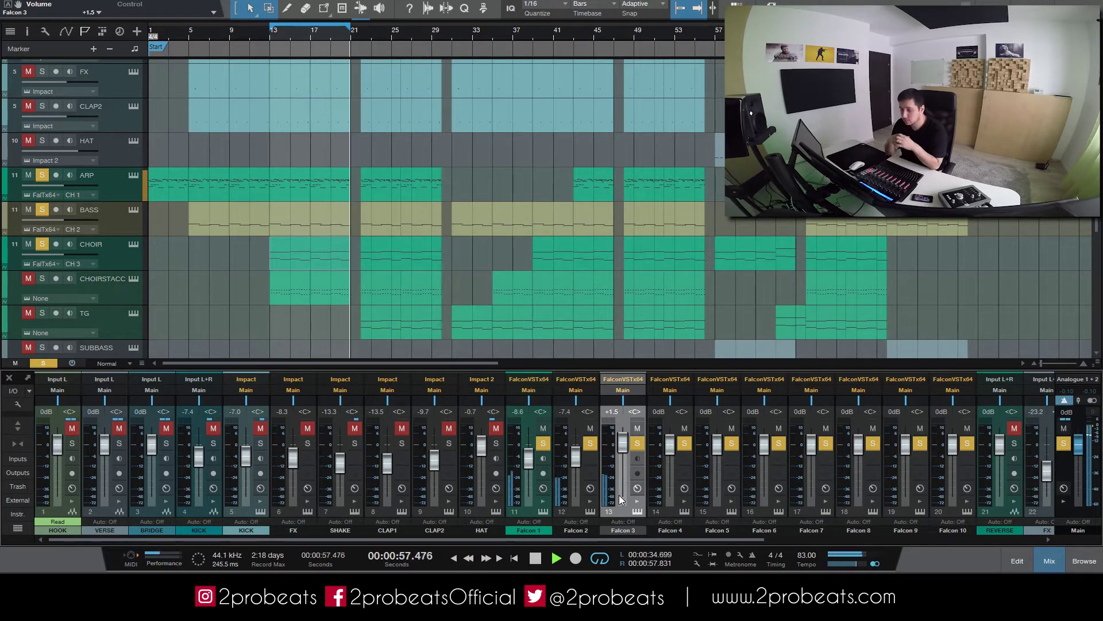
pyautogui.scroll(2, 618, 495)
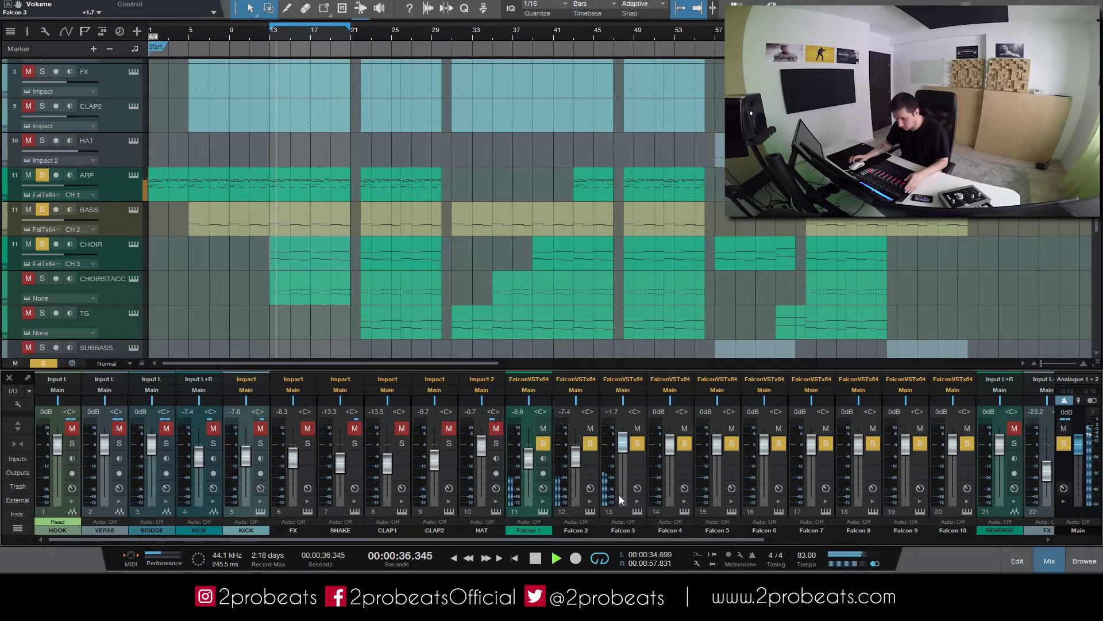
pyautogui.scroll(1, 619, 495)
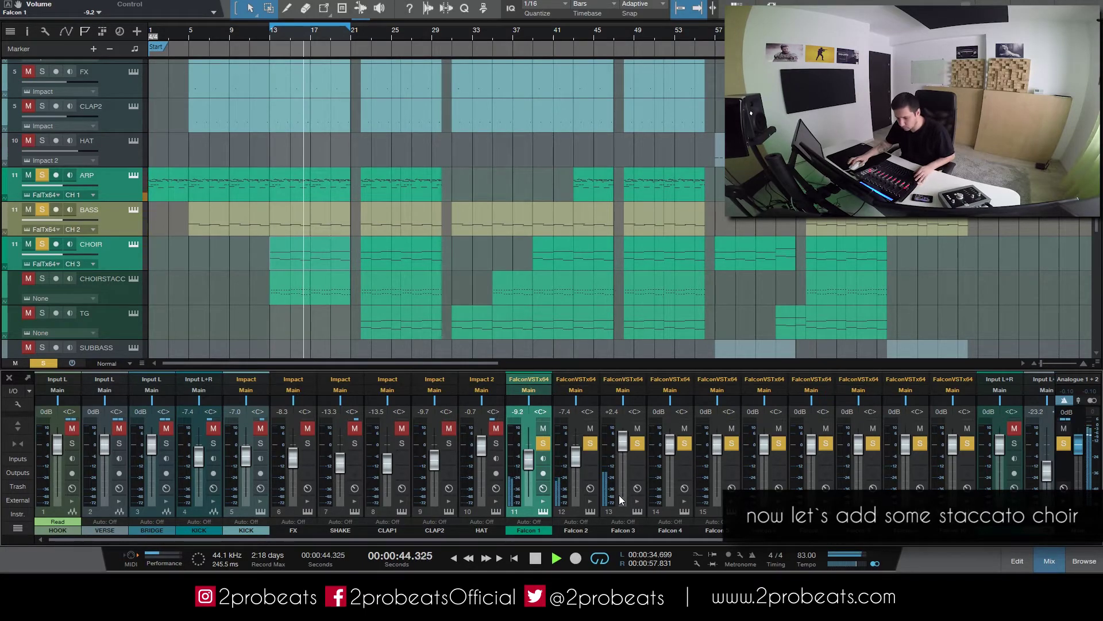
# Assign the CHOIRSTACC track to FalconVSTx64 on CH 4 and open its instrument editor
pyautogui.click(60, 300)
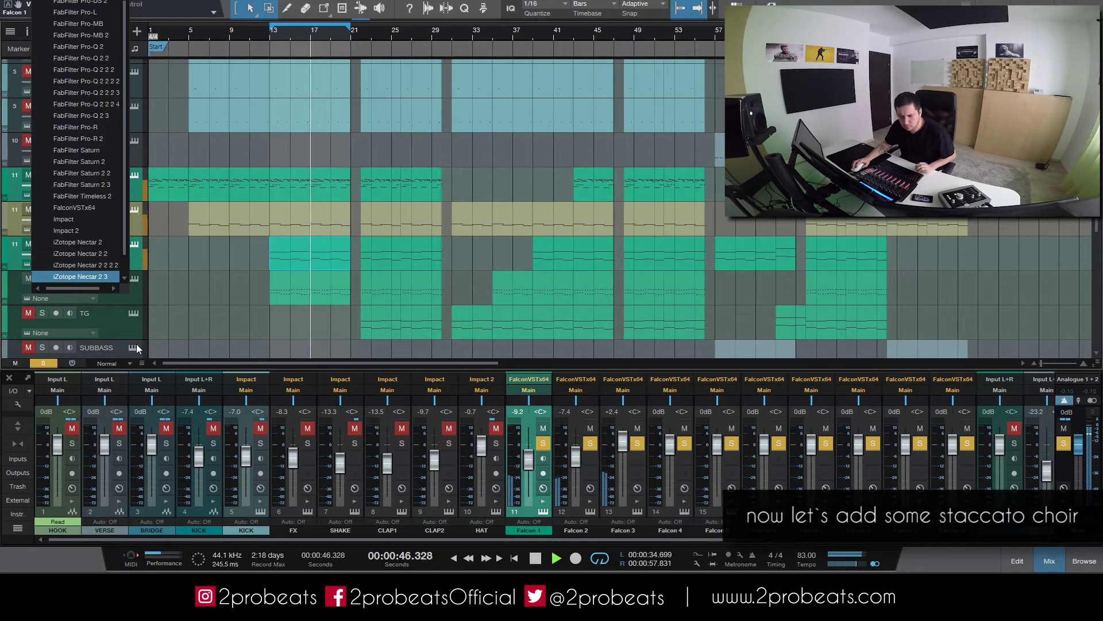
pyautogui.click(94, 196)
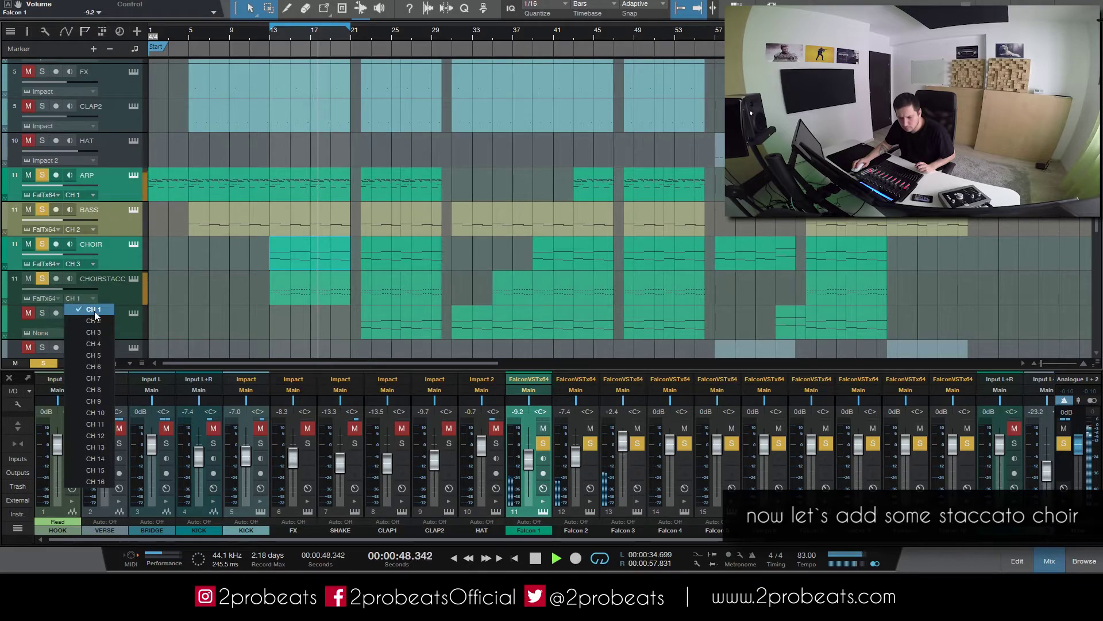
pyautogui.click(132, 279)
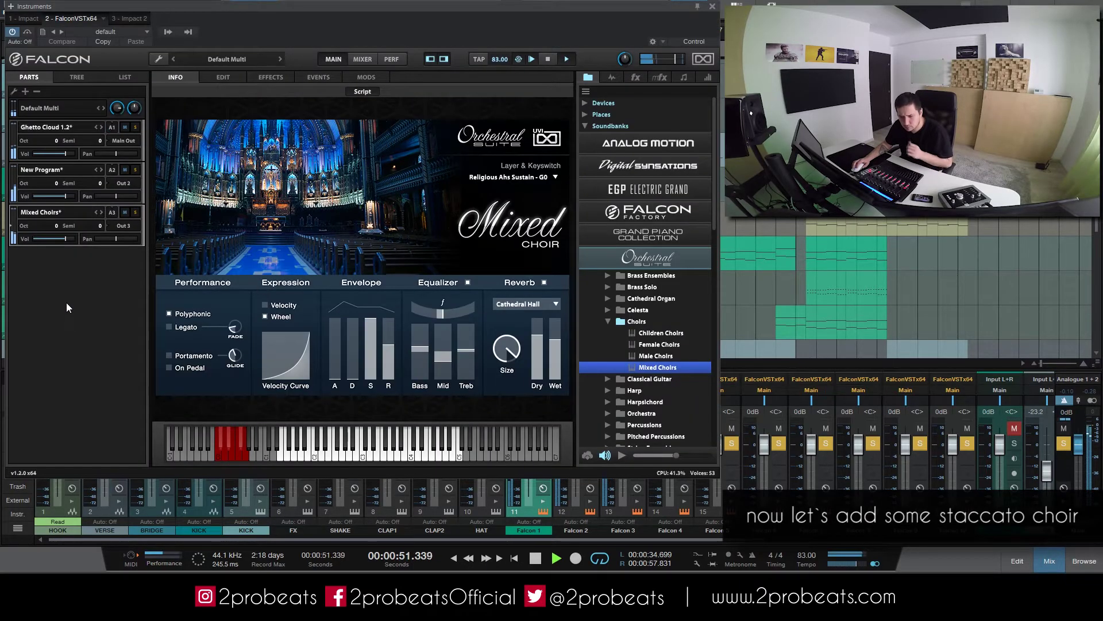
# Add a fourth Falcon part, load the Mixed Choirs program into it, and choose its Ahs Stac layer
pyautogui.click(25, 91)
pyautogui.doubleClick(659, 369)
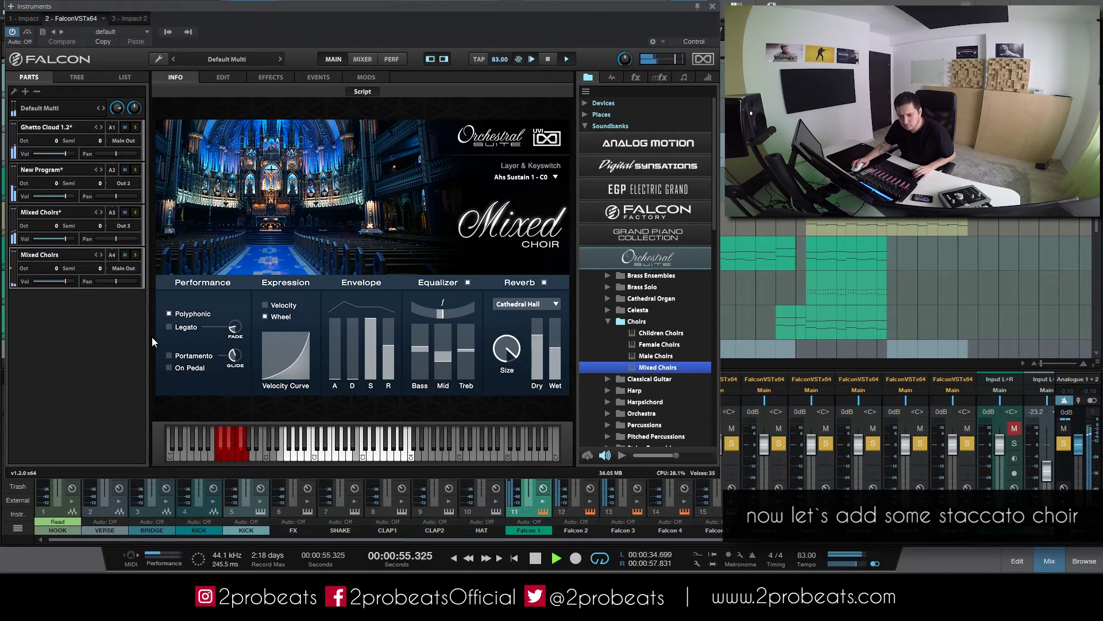
pyautogui.click(513, 177)
pyautogui.click(517, 214)
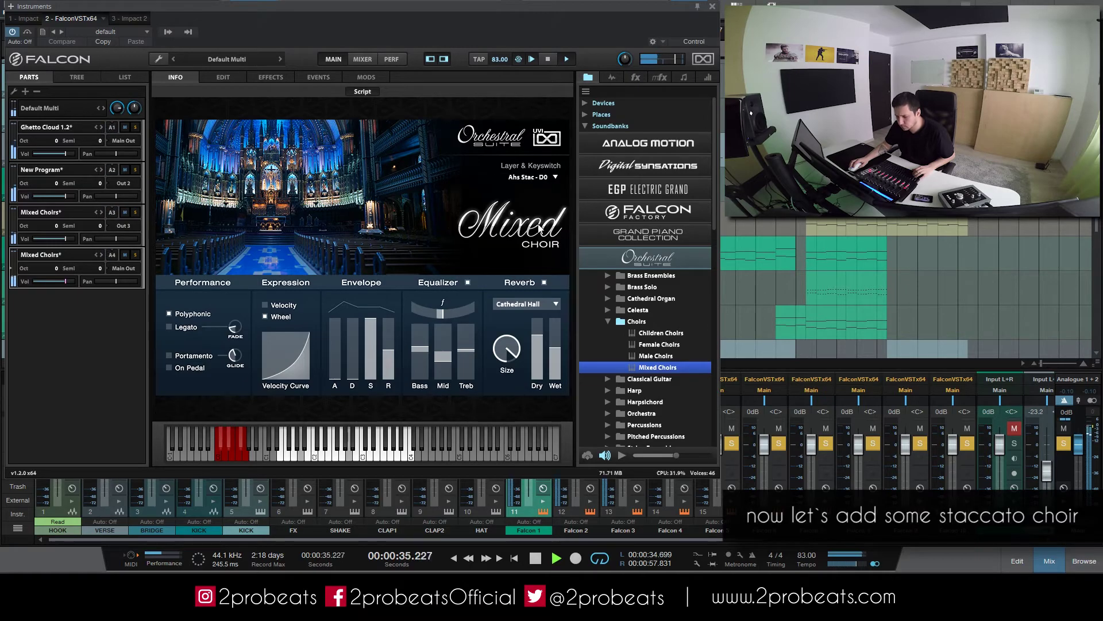
pyautogui.click(713, 7)
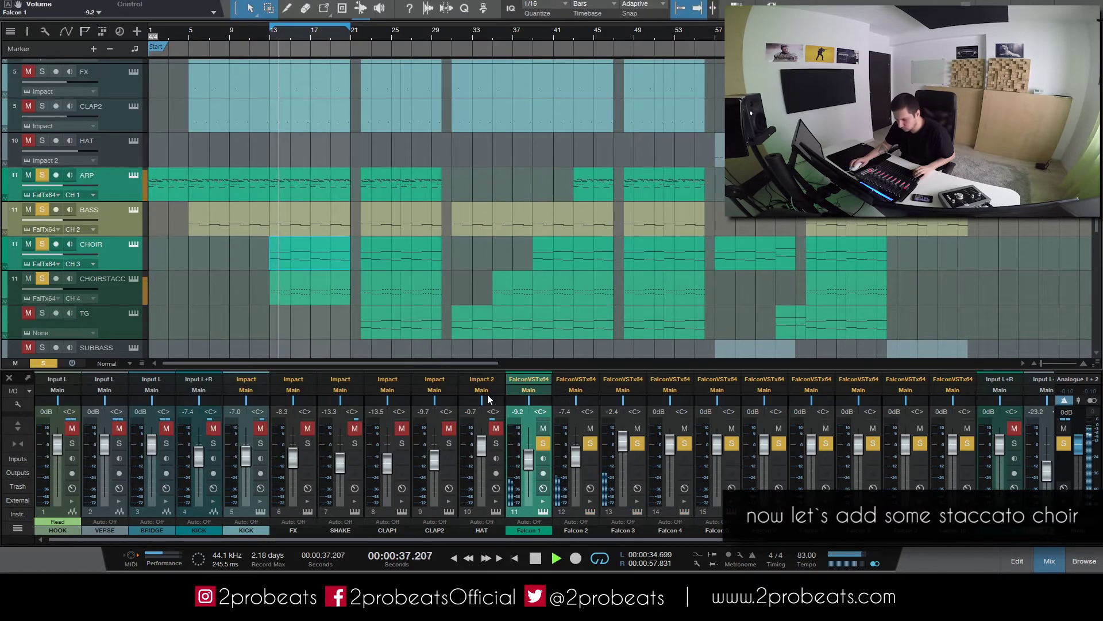
# Route the staccato Mixed Choirs part's output in Falcon to Out 4
pyautogui.click(133, 278)
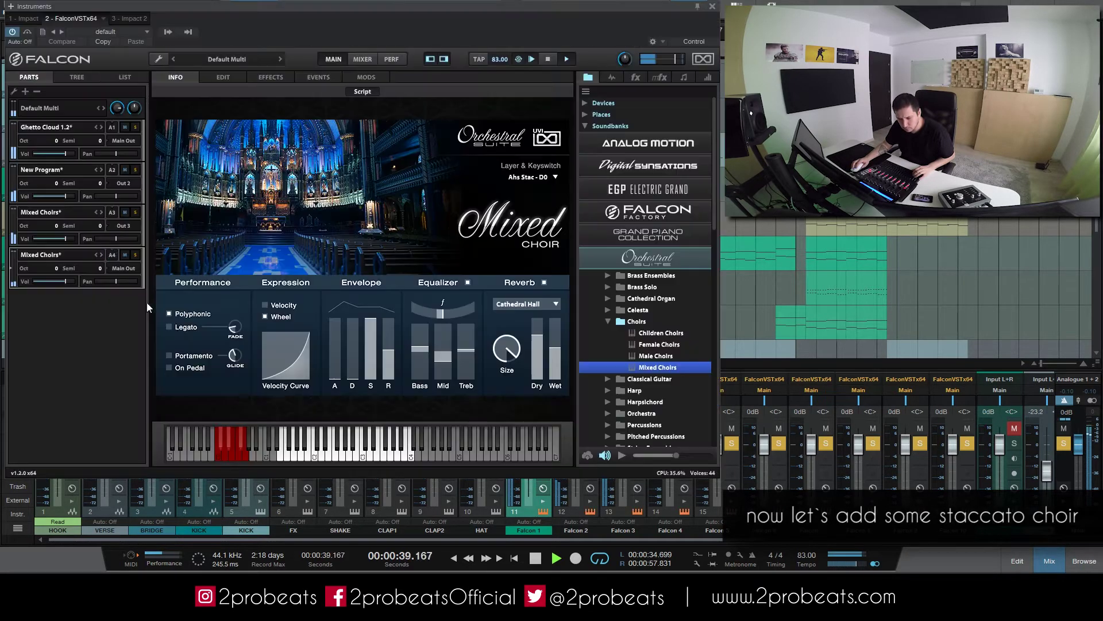
pyautogui.click(122, 269)
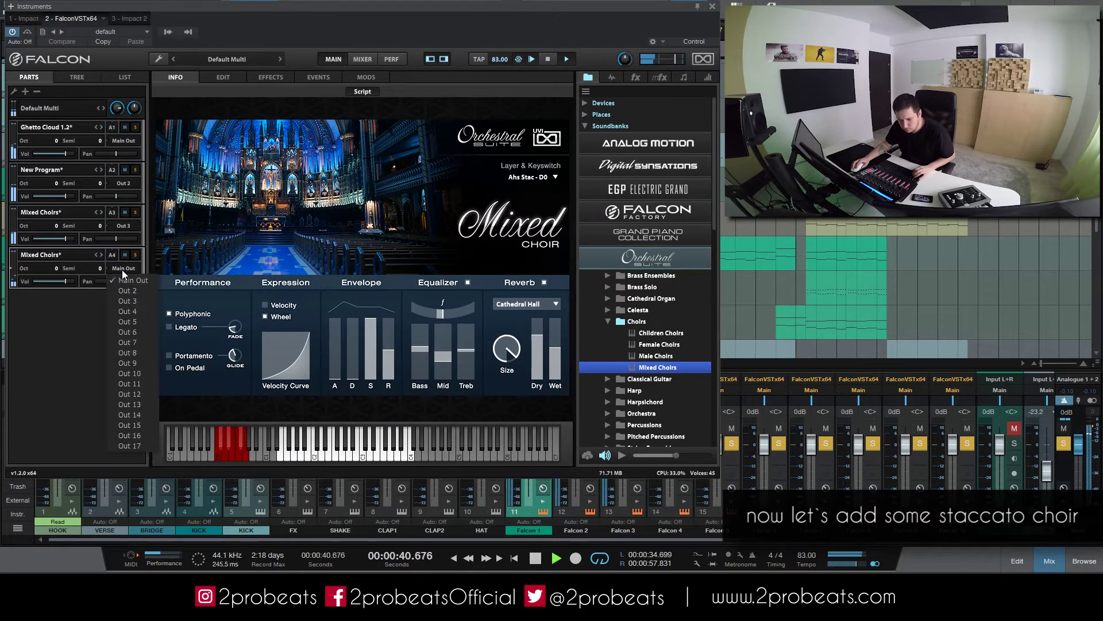
pyautogui.click(138, 309)
pyautogui.click(713, 7)
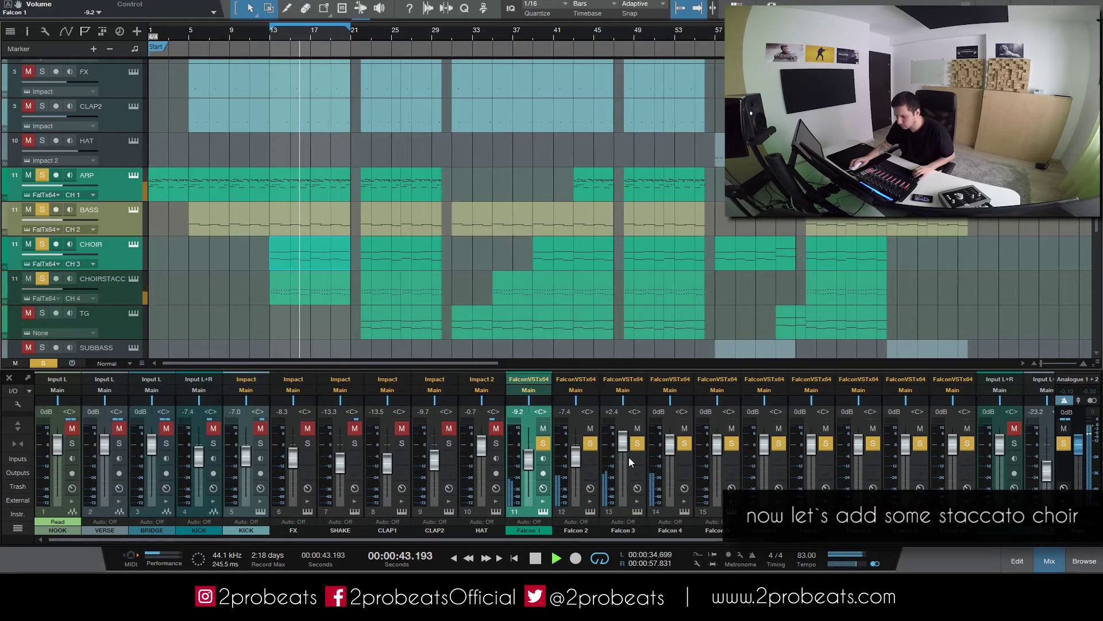
# Raise the Falcon 4 channel to +0.4 dB and turn off solo on the Falcon 2 and Falcon 3 channels
pyautogui.moveTo(669, 446); pyautogui.dragTo(667, 440)
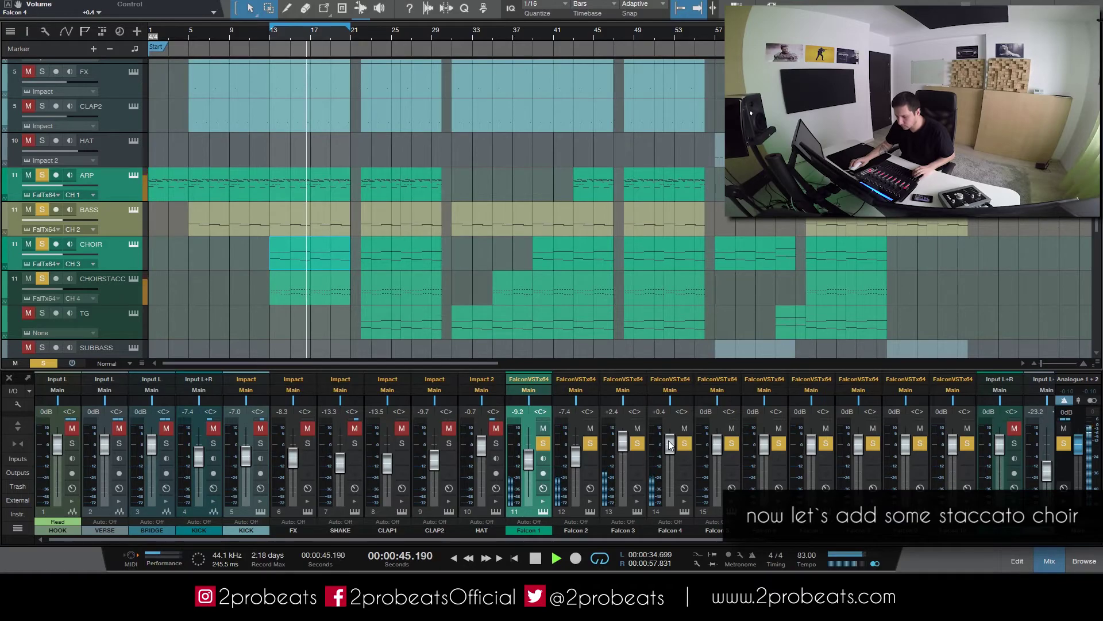
pyautogui.click(589, 443)
pyautogui.click(636, 443)
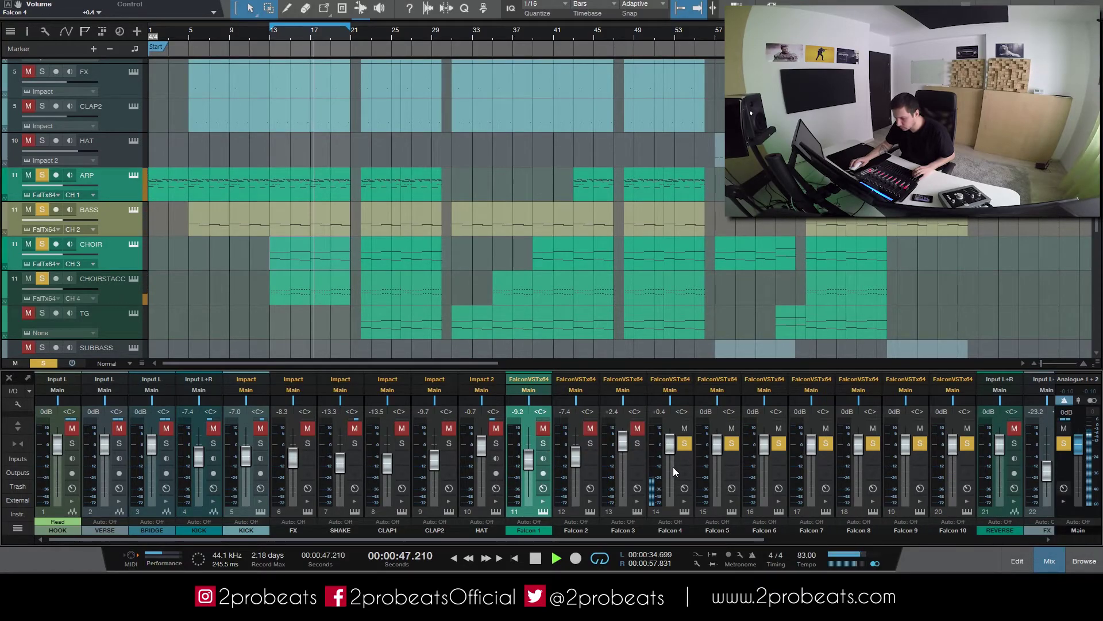
# Set the staccato choir's envelope sustain to about 0.57 in Falcon and open its layer list
pyautogui.click(685, 511)
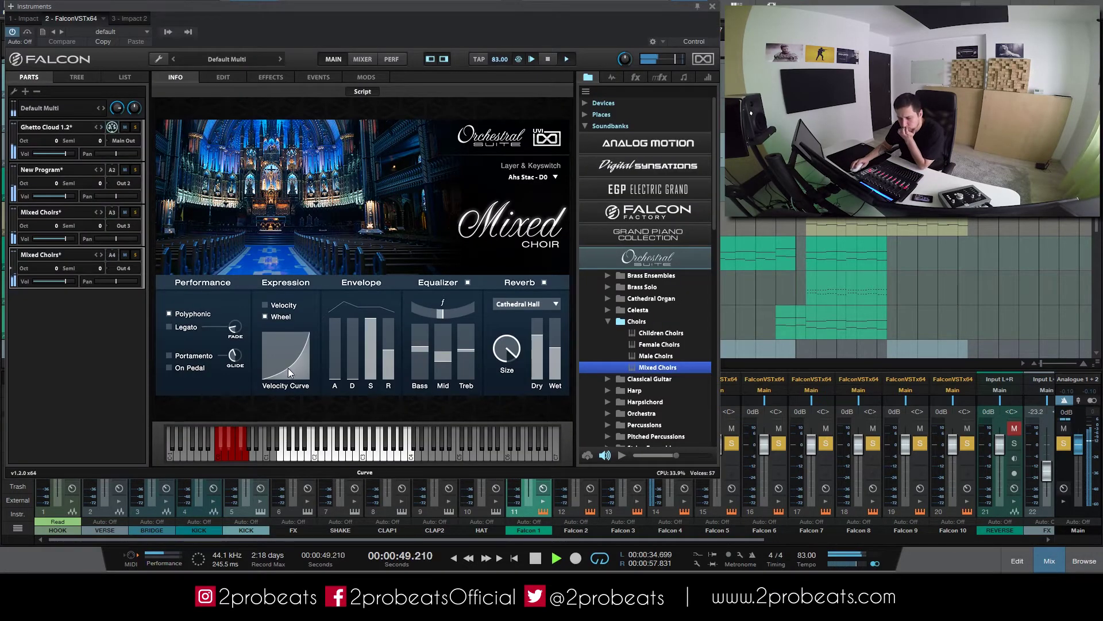
pyautogui.moveTo(205, 152); pyautogui.dragTo(339, 505)
pyautogui.moveTo(373, 359)
pyautogui.mouseDown()
pyautogui.moveTo(374, 391)
pyautogui.moveTo(373, 346)
pyautogui.moveTo(390, 366)
pyautogui.moveTo(373, 345)
pyautogui.mouseUp()
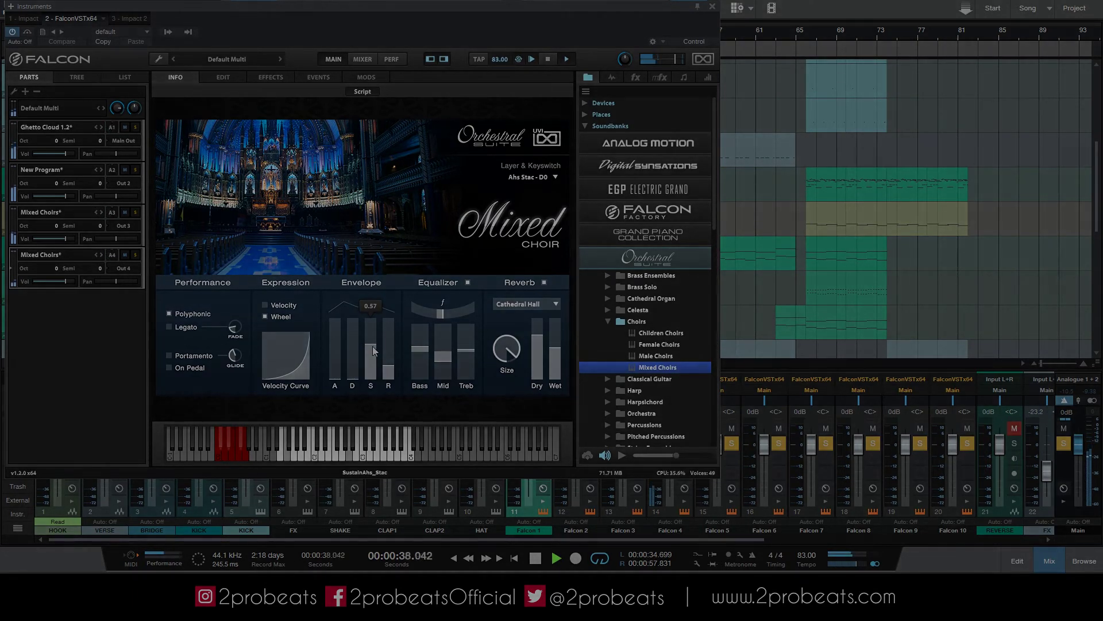
pyautogui.click(524, 183)
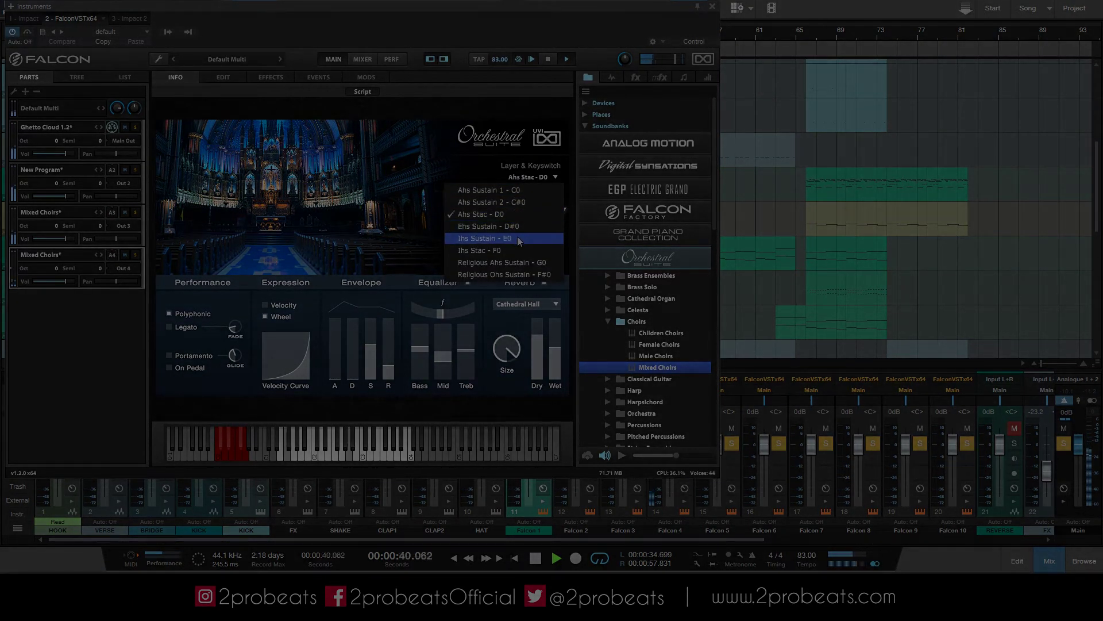